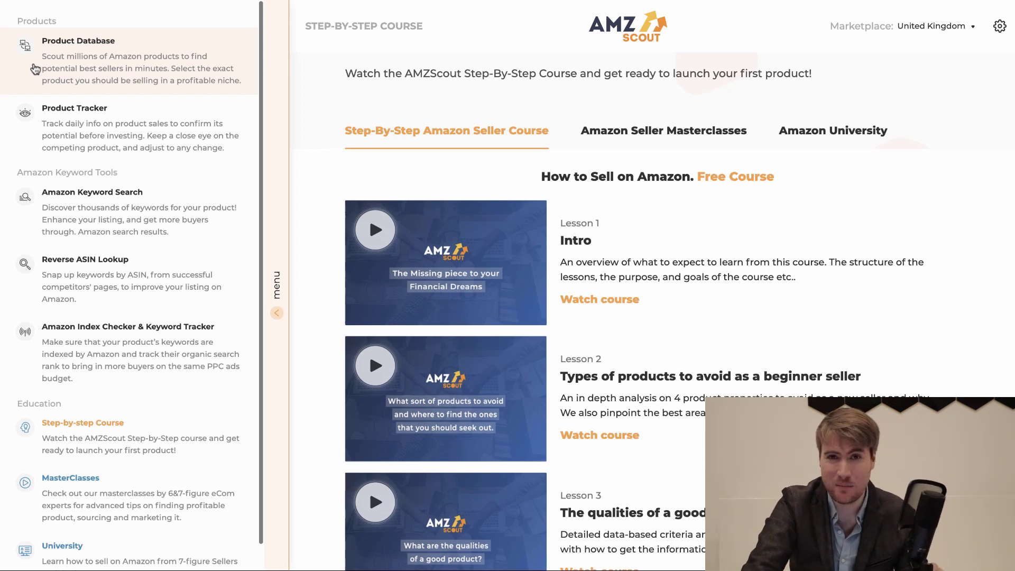
- Open the Product Database with its full set of filters and check which product categories are selected
click(35, 69)
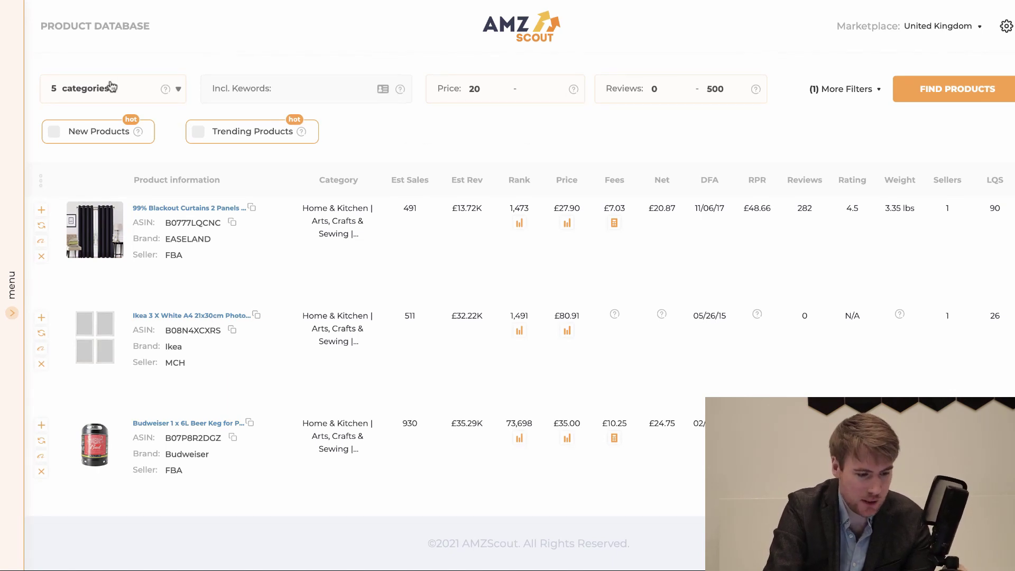
click(873, 89)
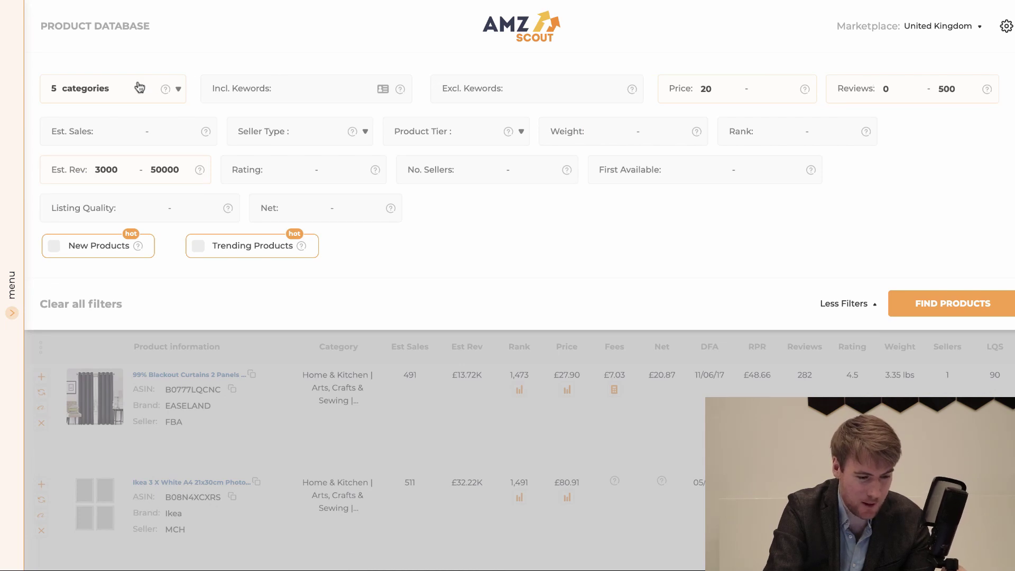
click(155, 89)
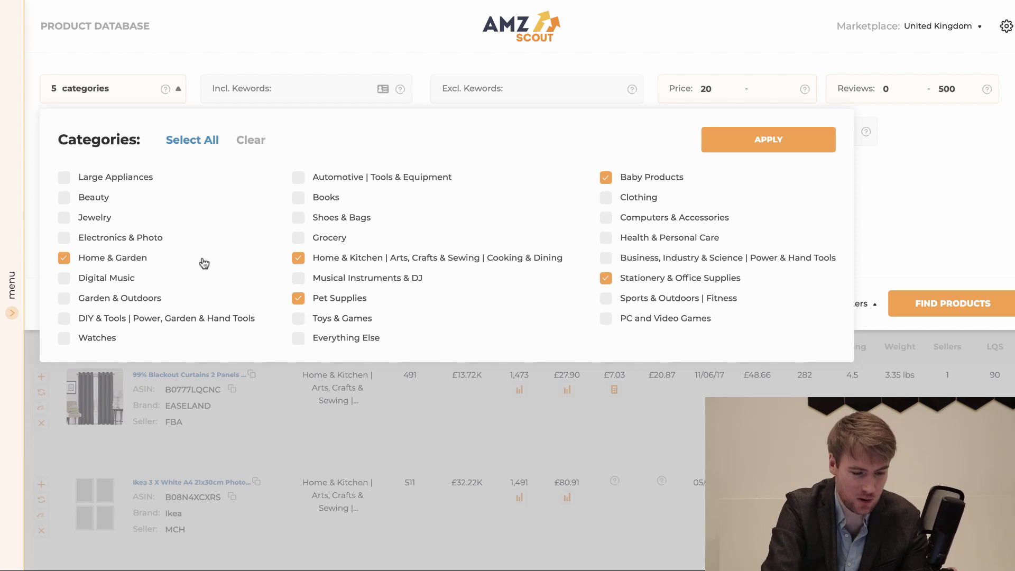
click(365, 279)
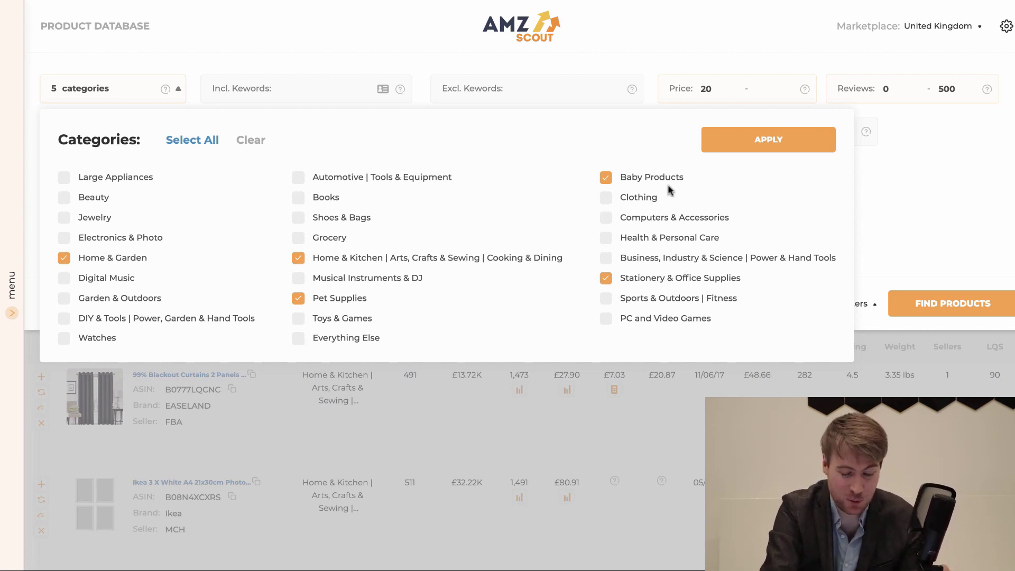
click(999, 171)
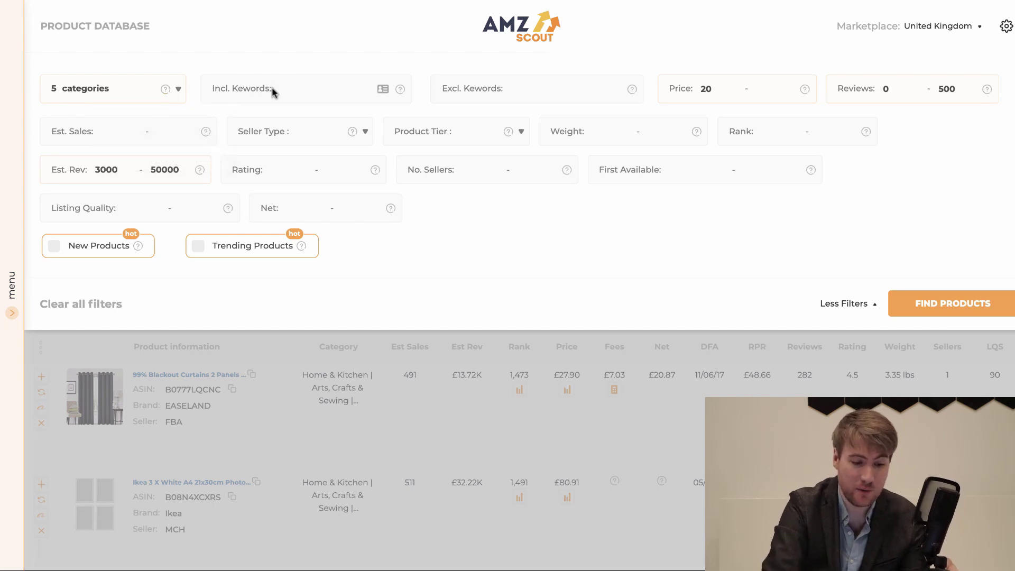
- Try "wood" and then "eco" as included keywords, clearing the keyword filter after each
click(294, 84)
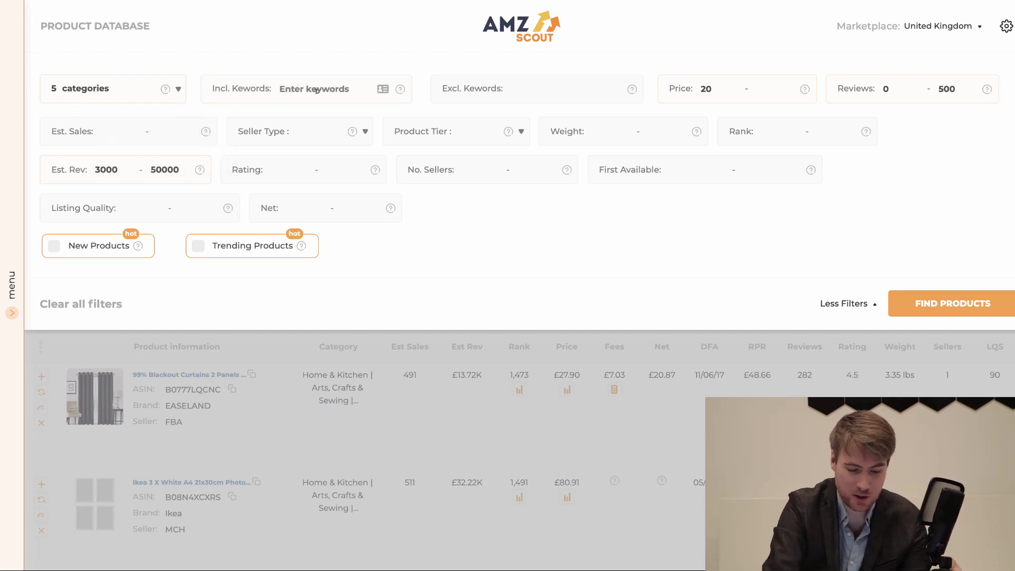
text(wood)
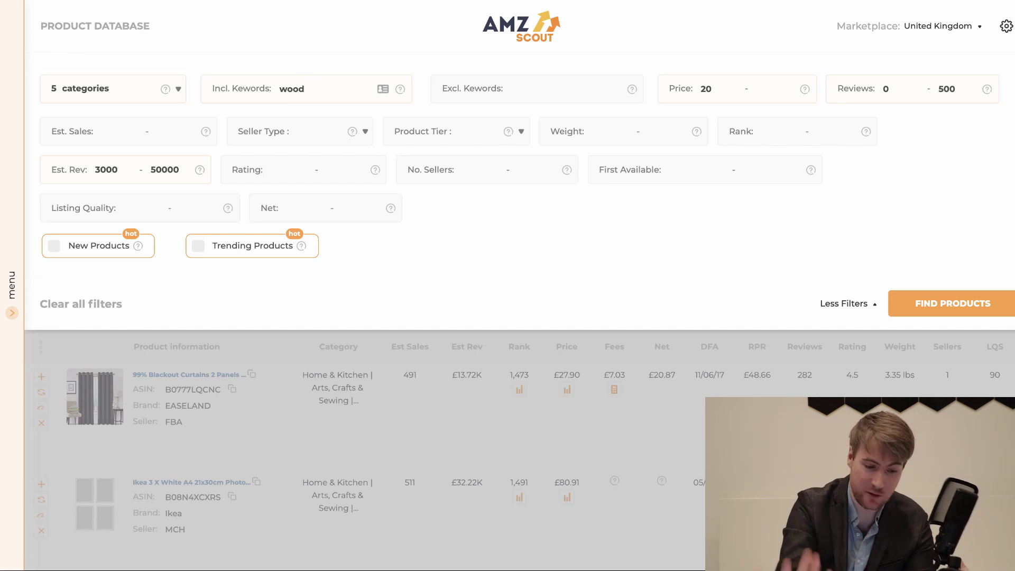
double_click(323, 85)
key(BackSpace)
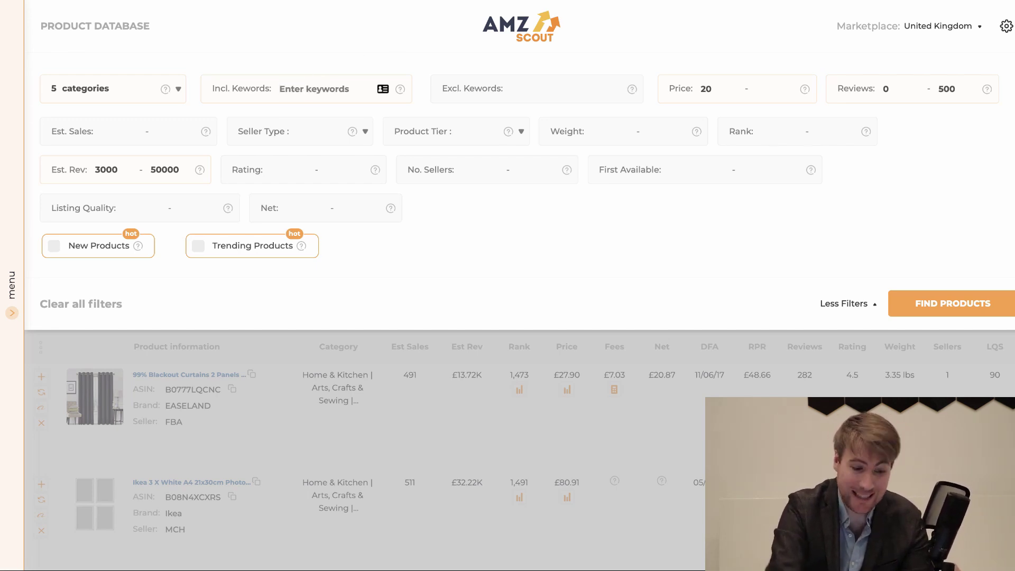
text(eco)
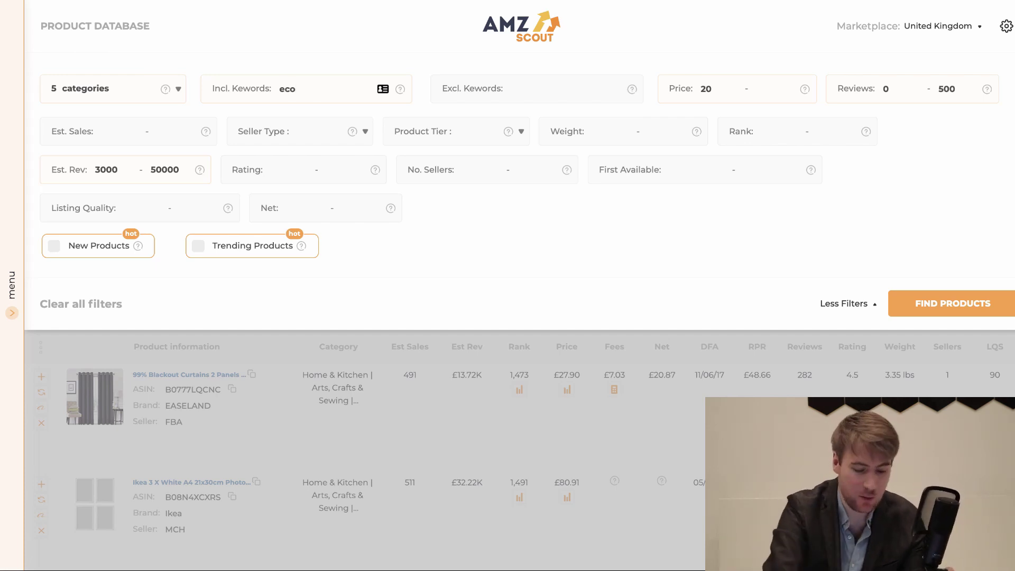
key(BackSpace)
key(BackSpace)
key(BackSpace)
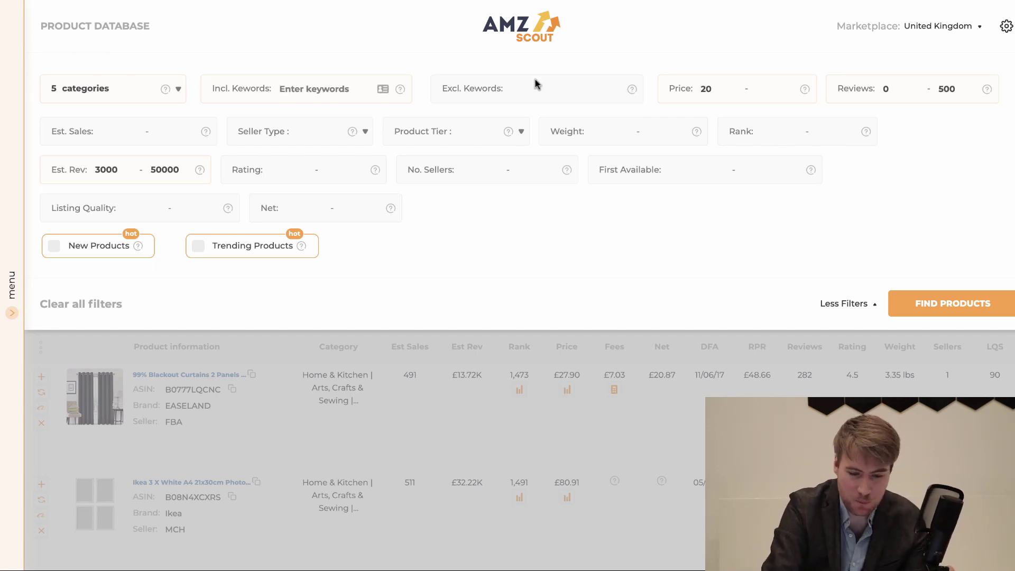
- Set the price filter to a range of 20 to 60
click(739, 92)
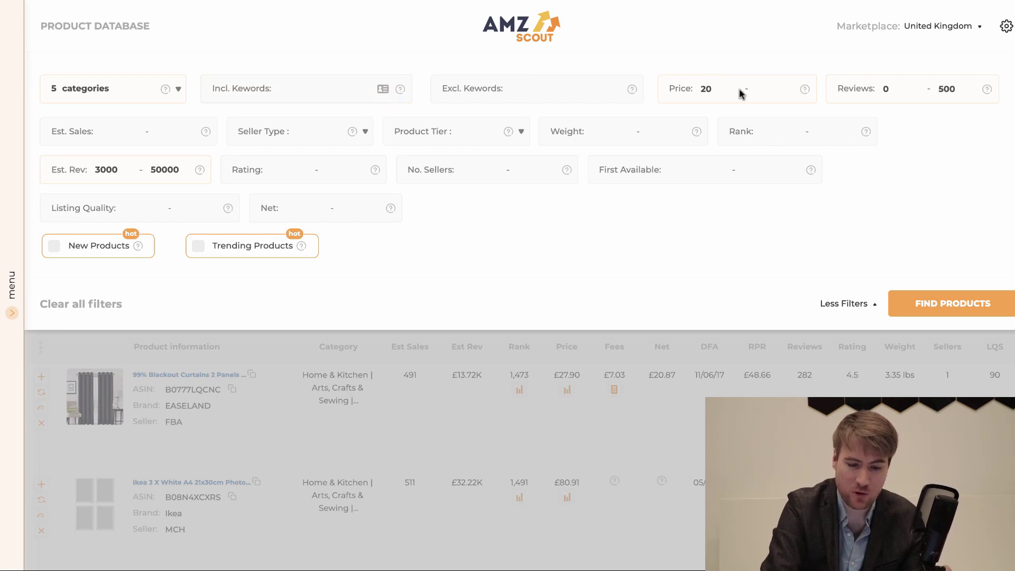
text(20)
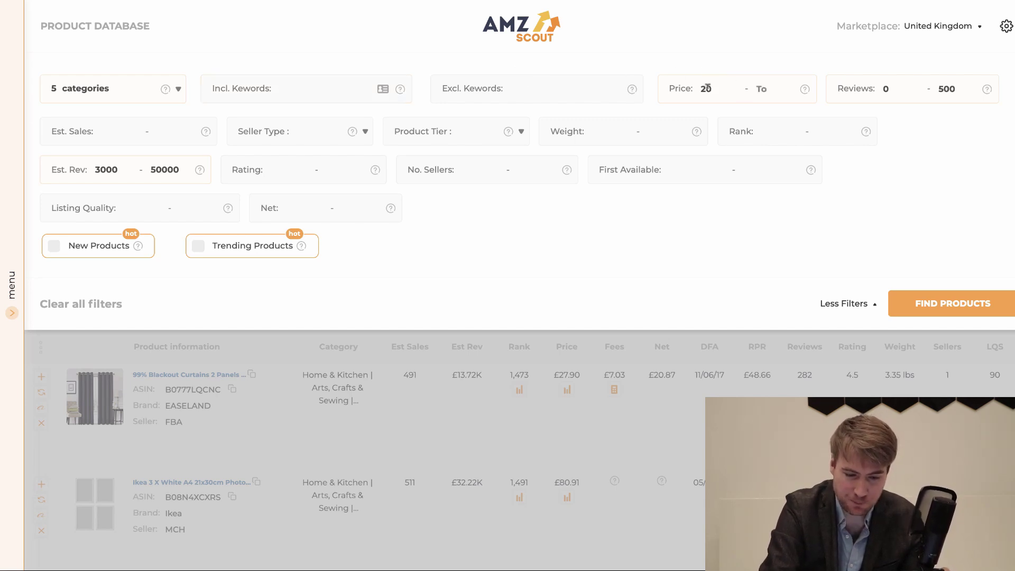
double_click(706, 89)
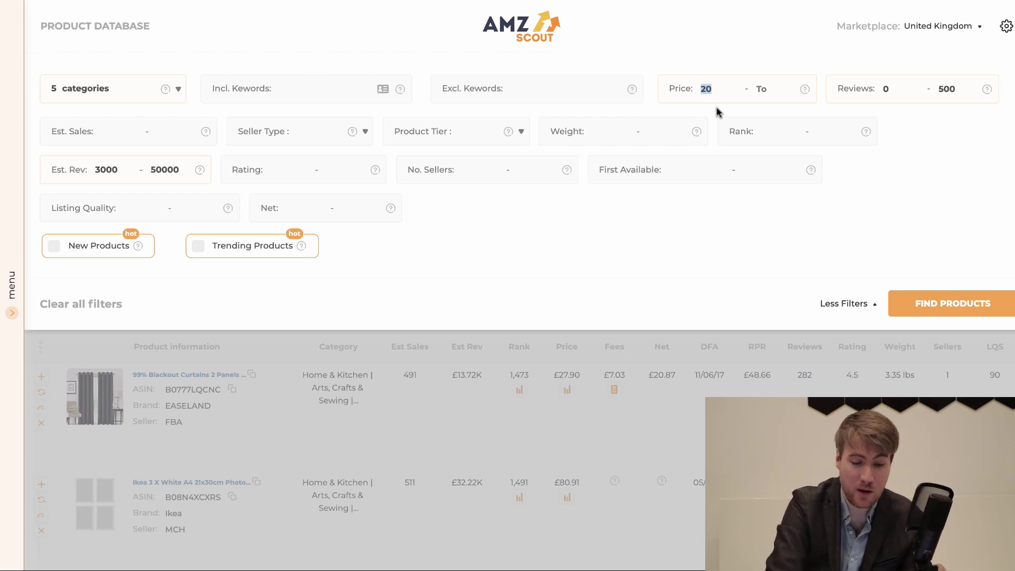
key(Tab)
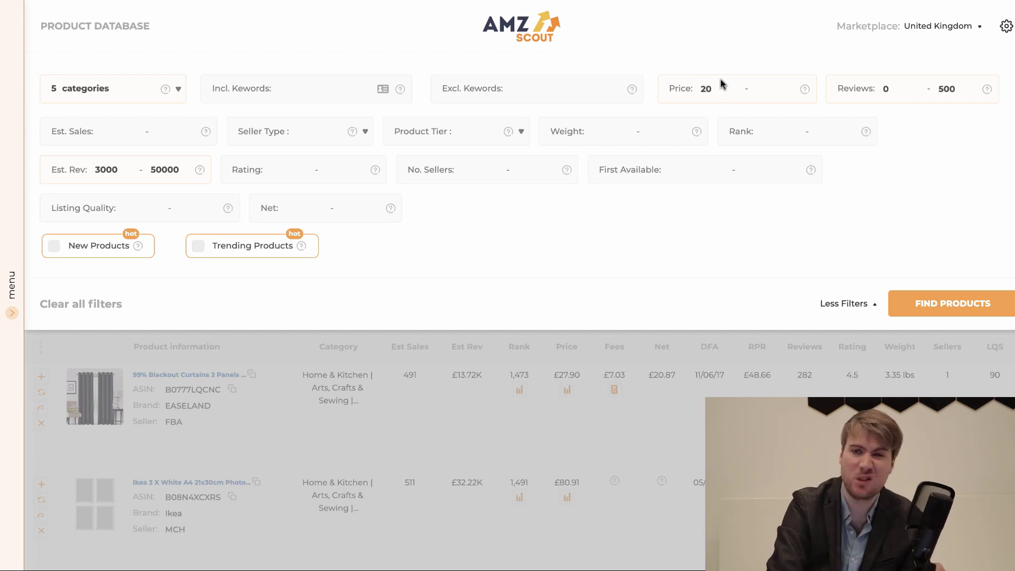
click(718, 86)
click(768, 85)
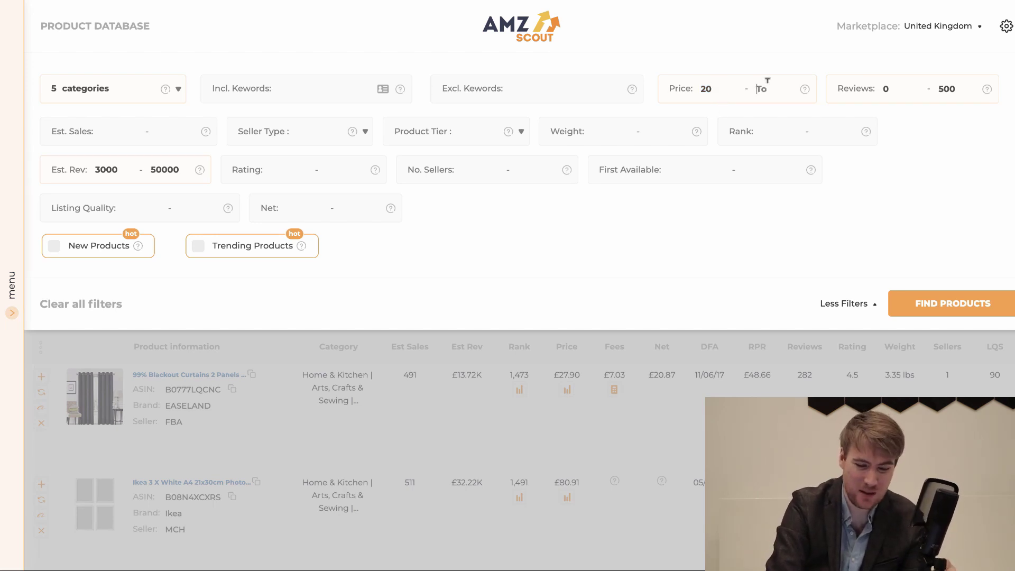
text(60)
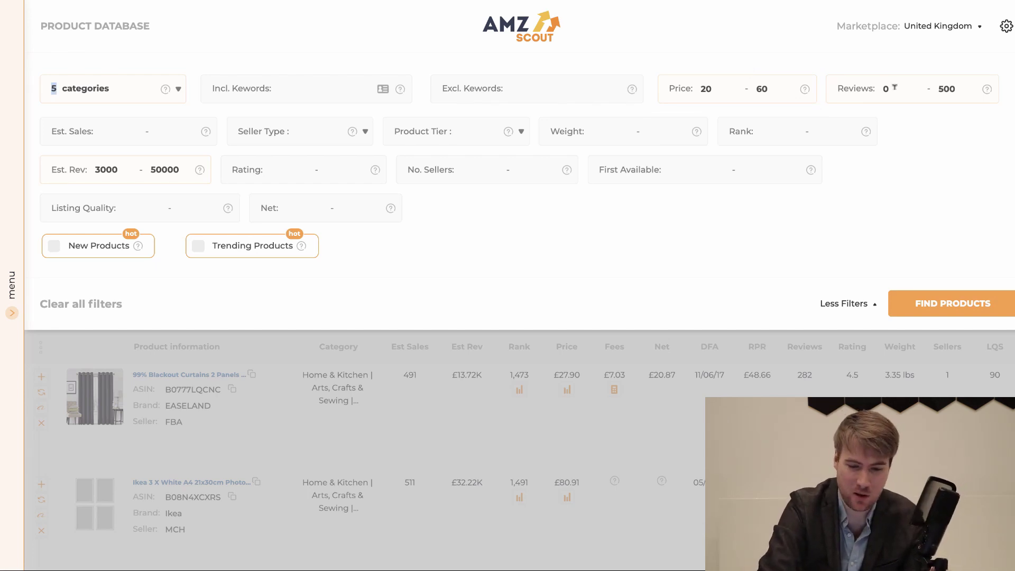
- Examine the minimum and maximum limits of the reviews filter
click(898, 85)
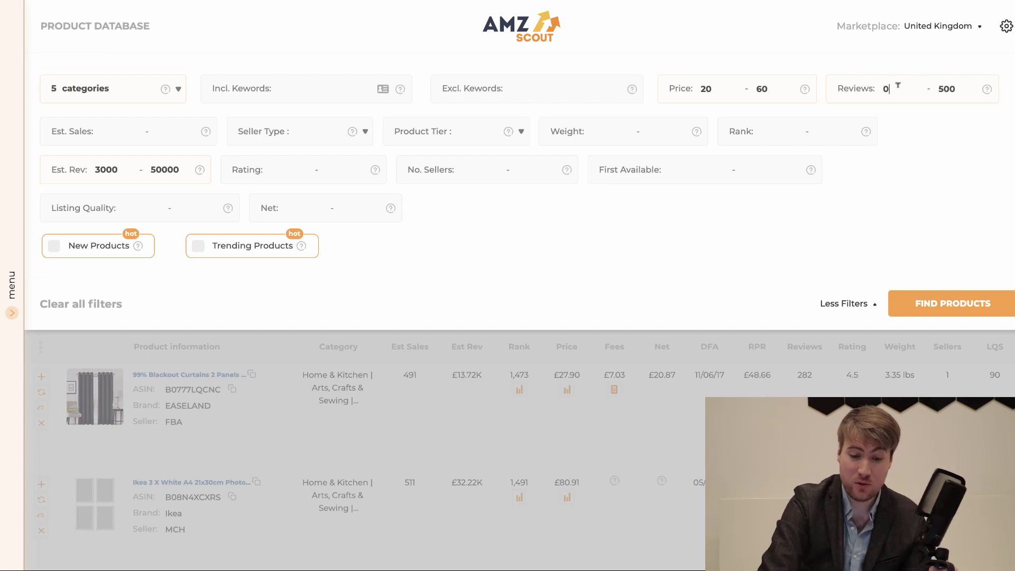
double_click(942, 87)
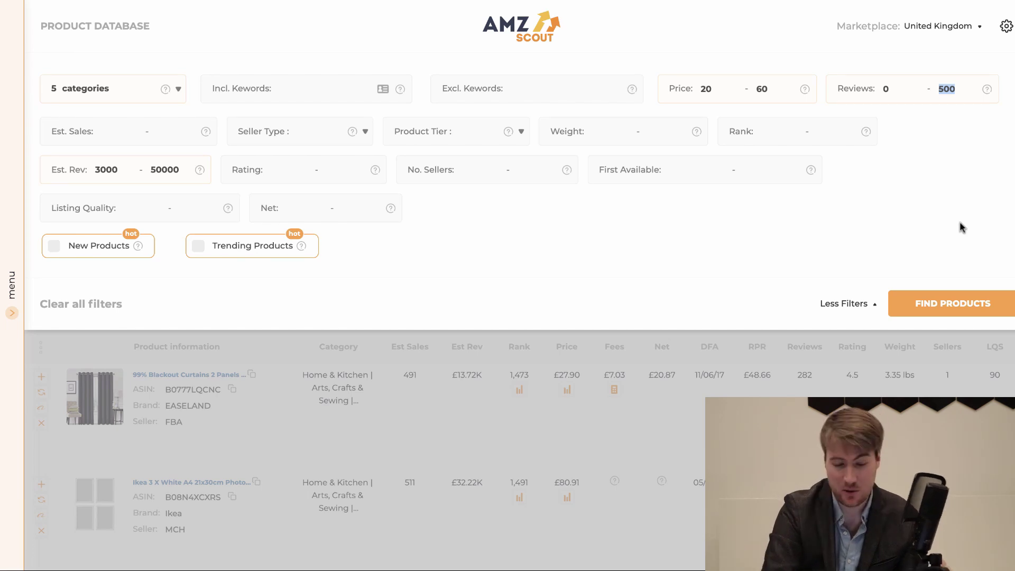
double_click(886, 88)
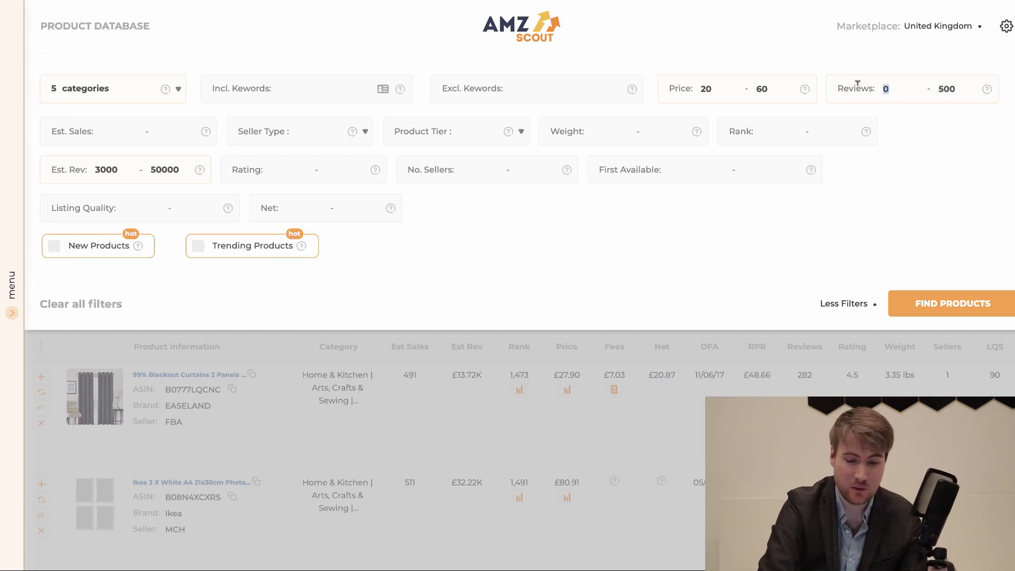
click(894, 86)
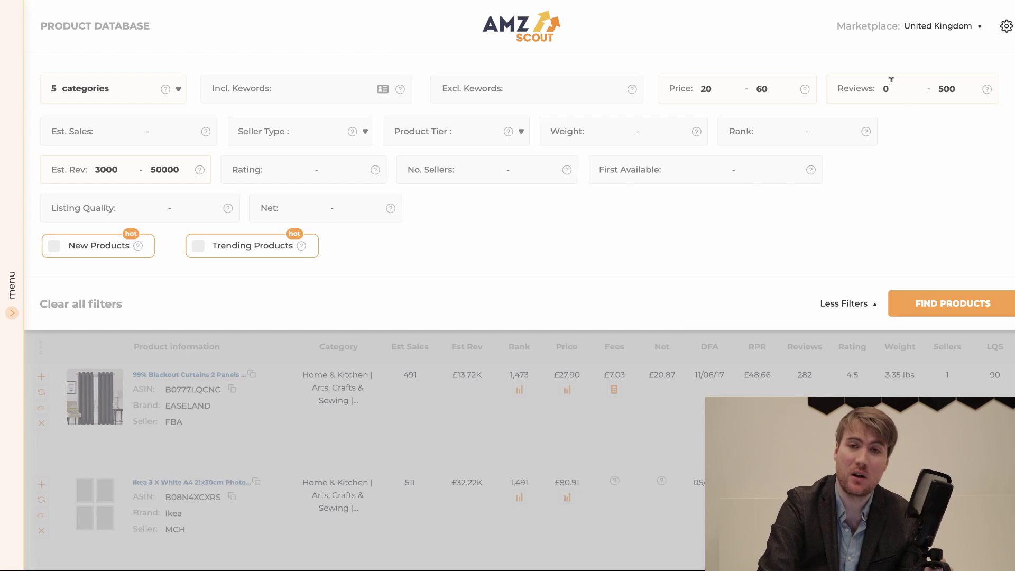
double_click(939, 82)
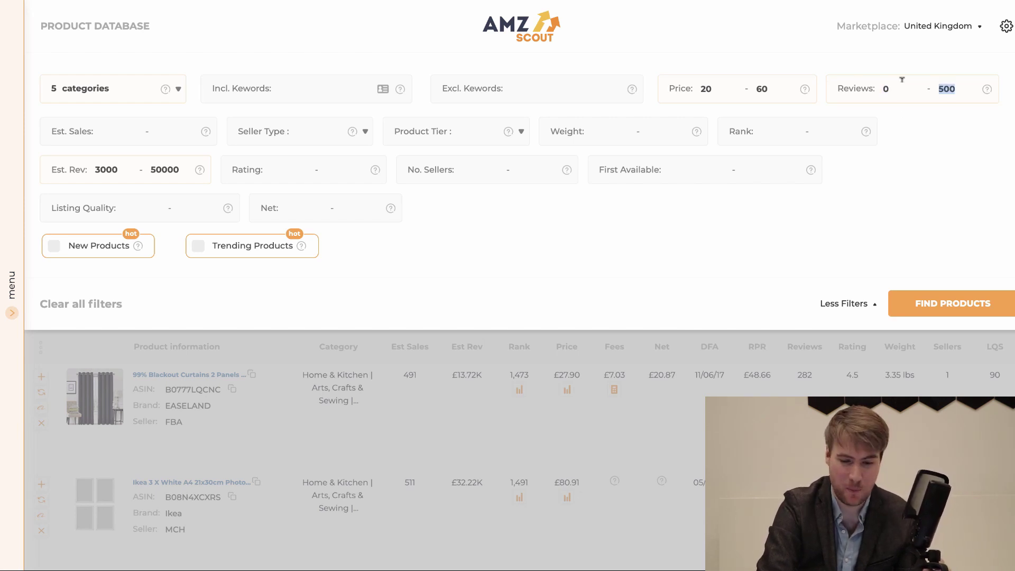
drag(904, 89, 849, 87)
double_click(952, 88)
click(931, 132)
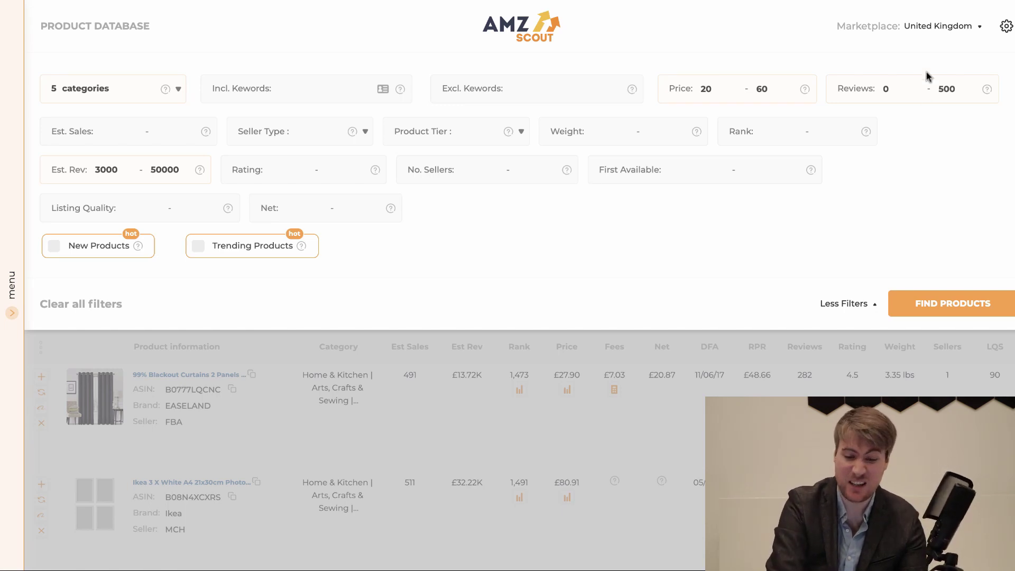
double_click(947, 89)
click(898, 88)
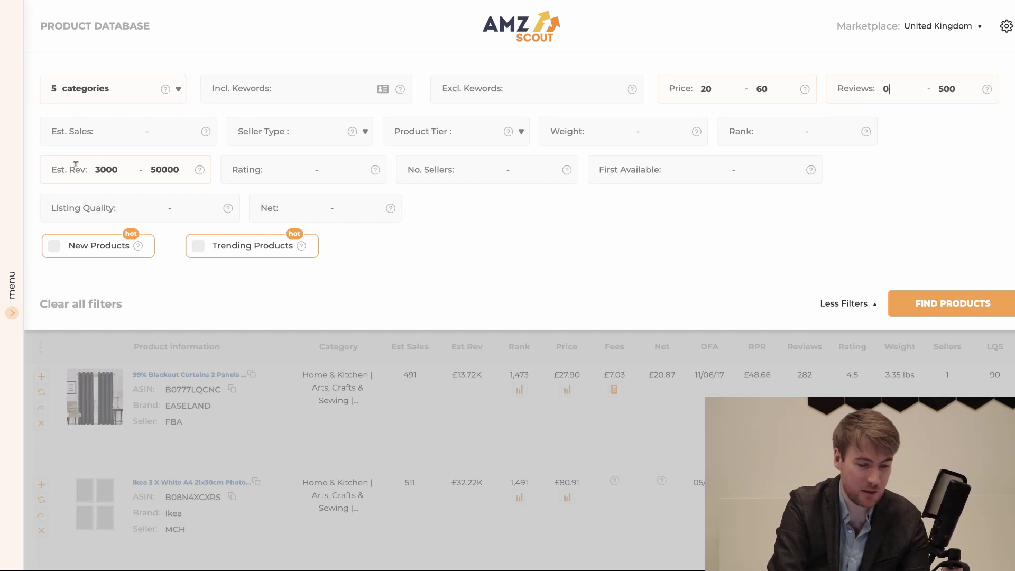
- Examine the minimum and maximum of the estimated revenue filter and the list of available marketplaces
double_click(113, 169)
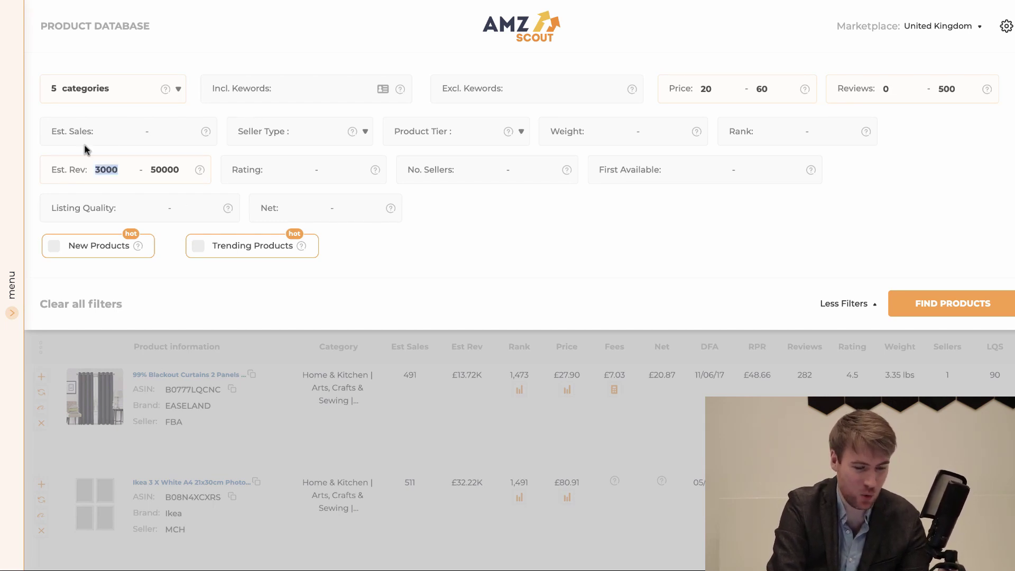
double_click(97, 165)
drag(124, 167, 85, 169)
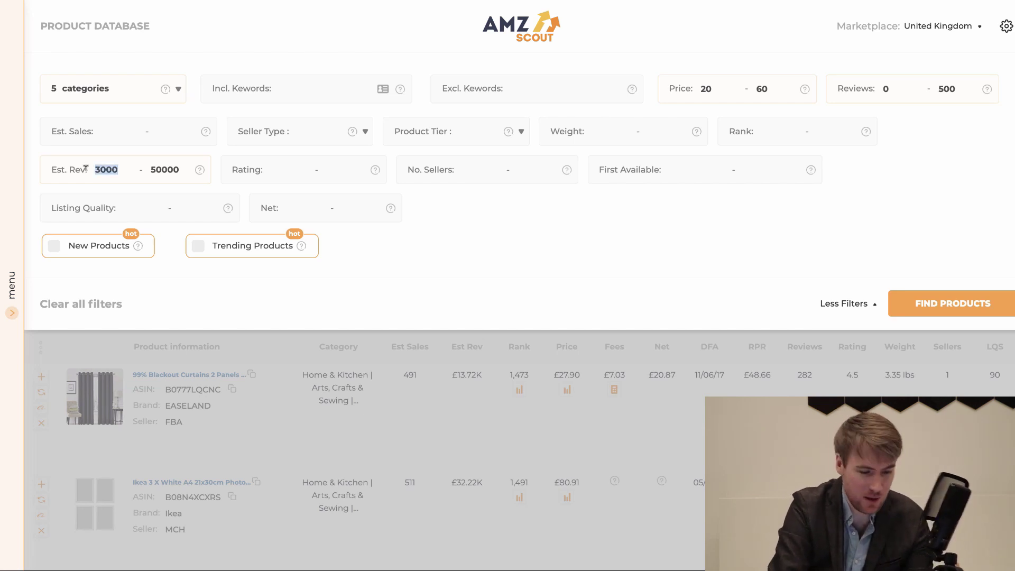
click(947, 25)
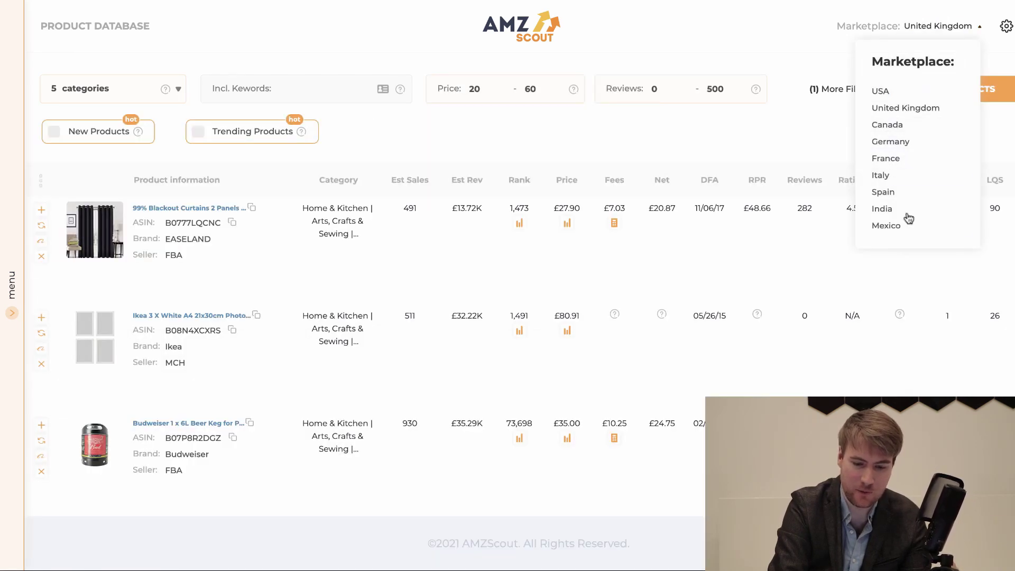
click(781, 55)
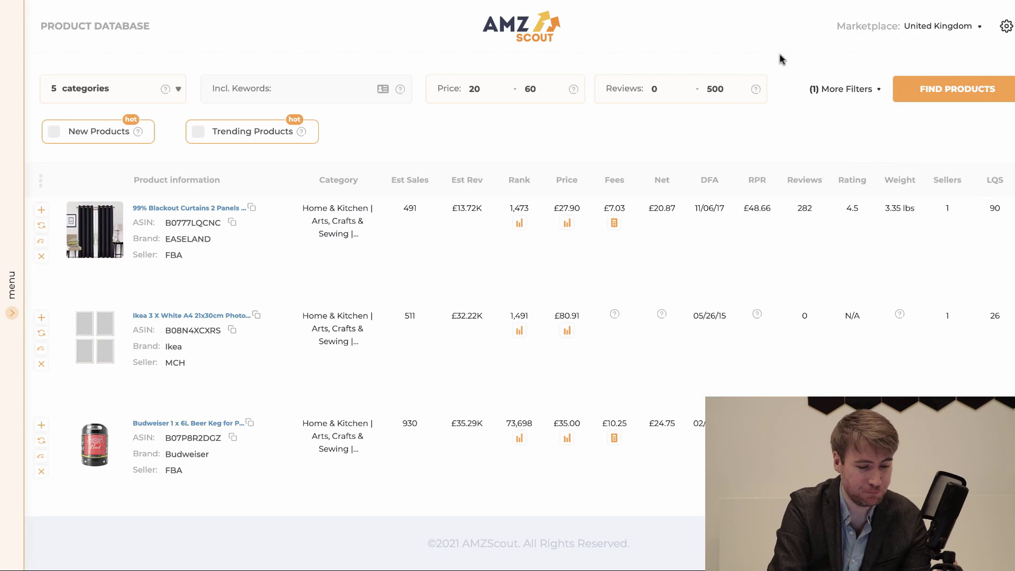
click(862, 90)
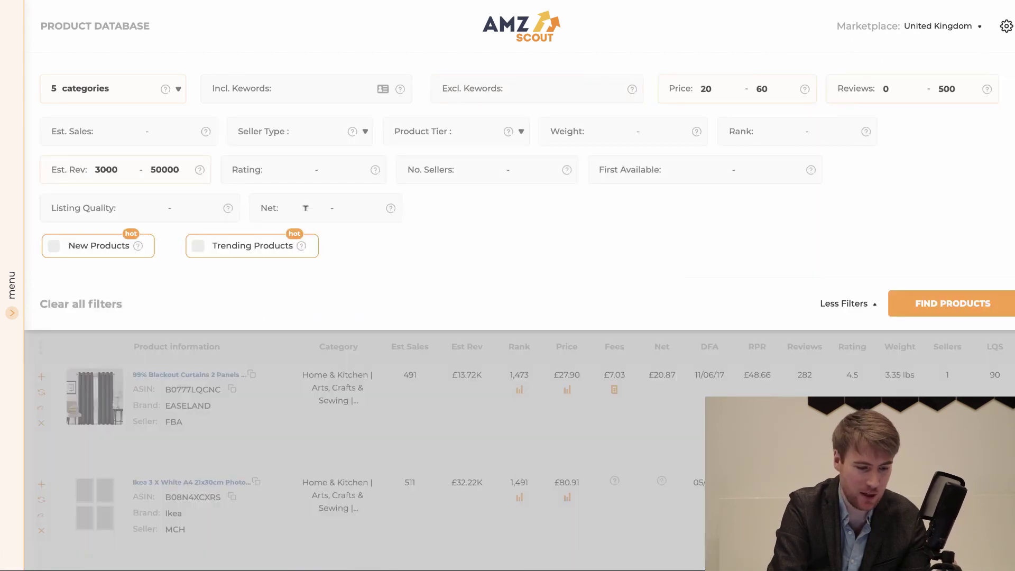
drag(152, 168, 182, 169)
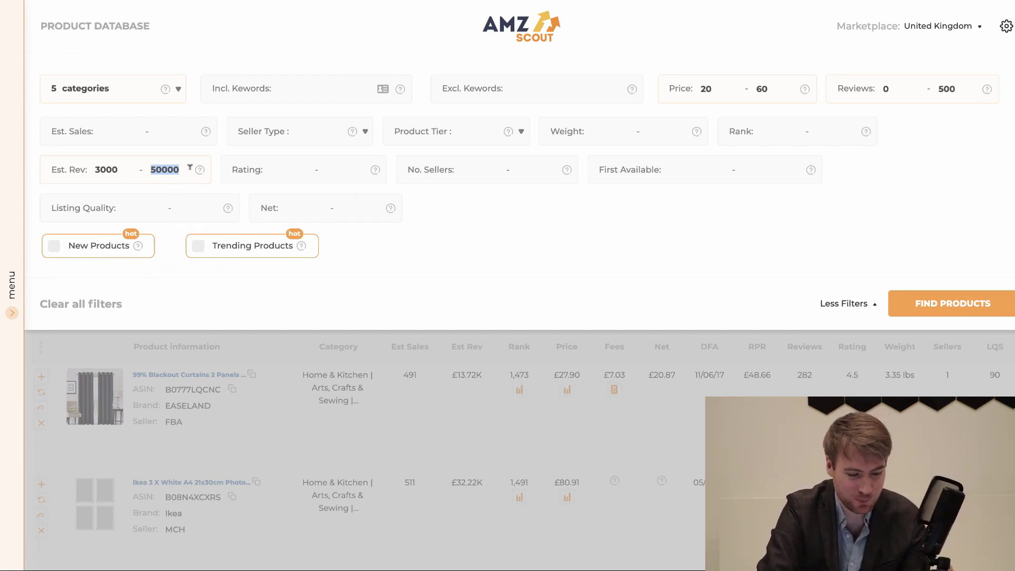
click(446, 211)
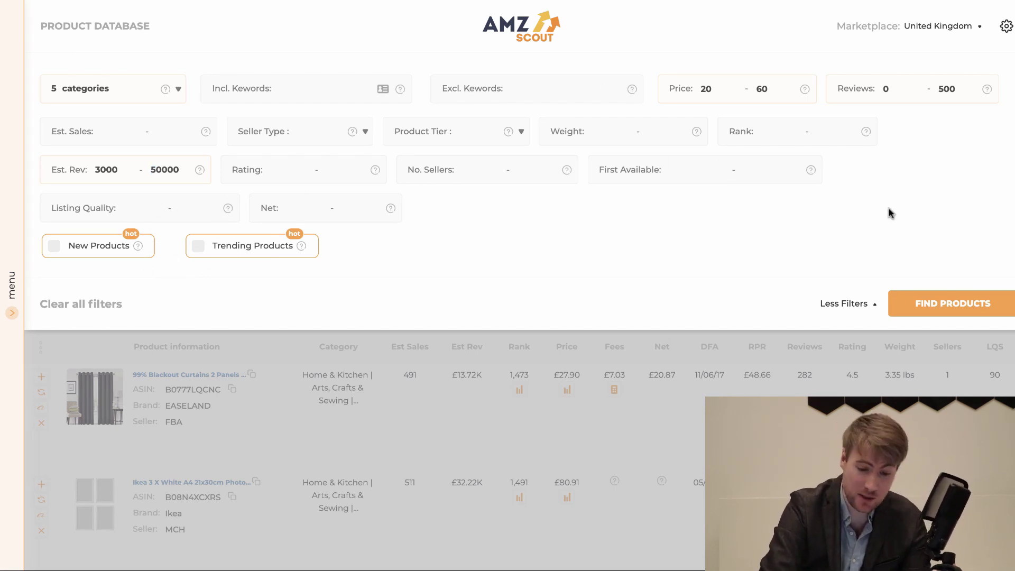
- Run the product search with the chosen filters and look through the listed products
click(952, 309)
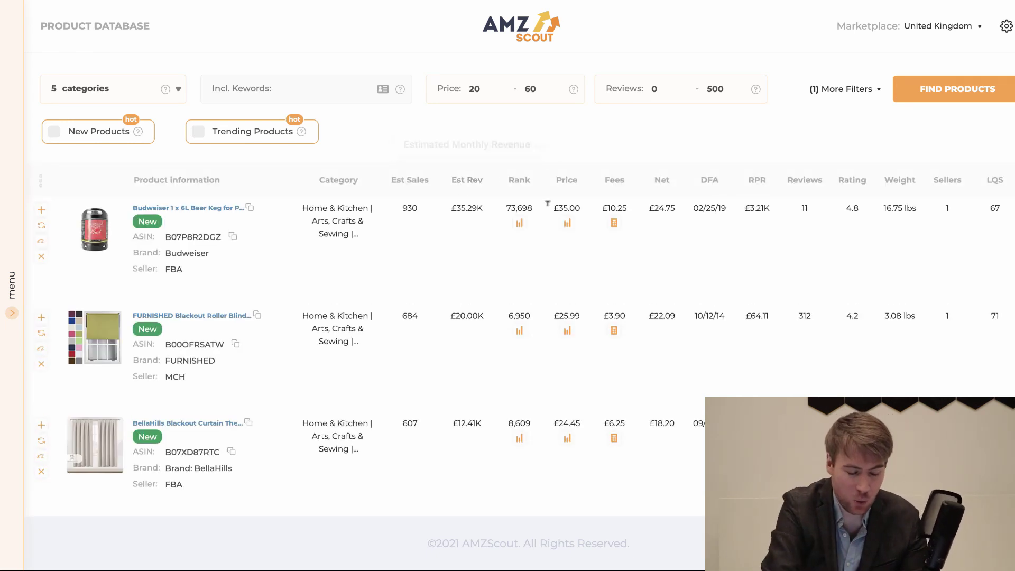
scroll(411, 270, down, 2)
scroll(442, 250, down, 5)
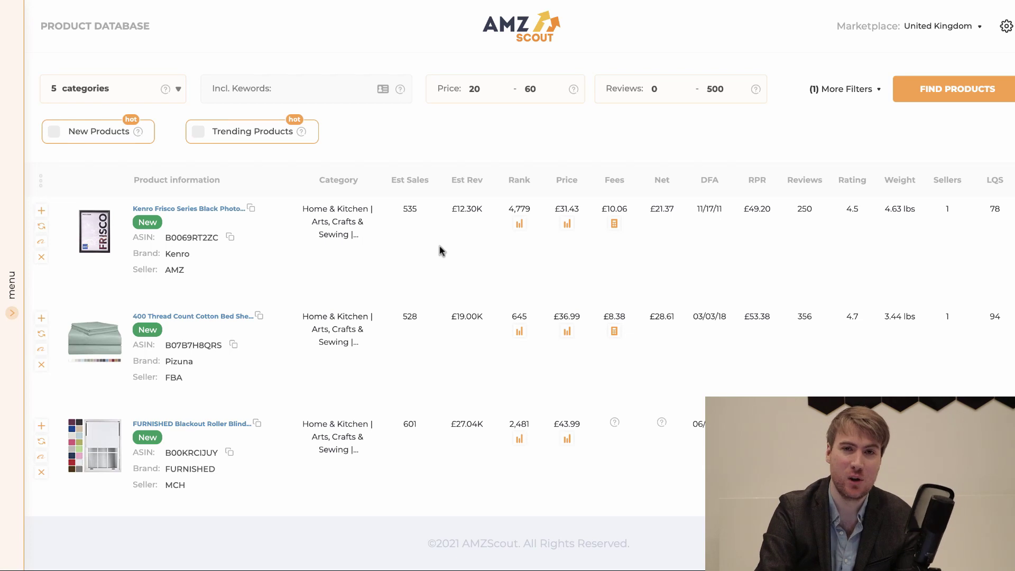
scroll(437, 265, down, 3)
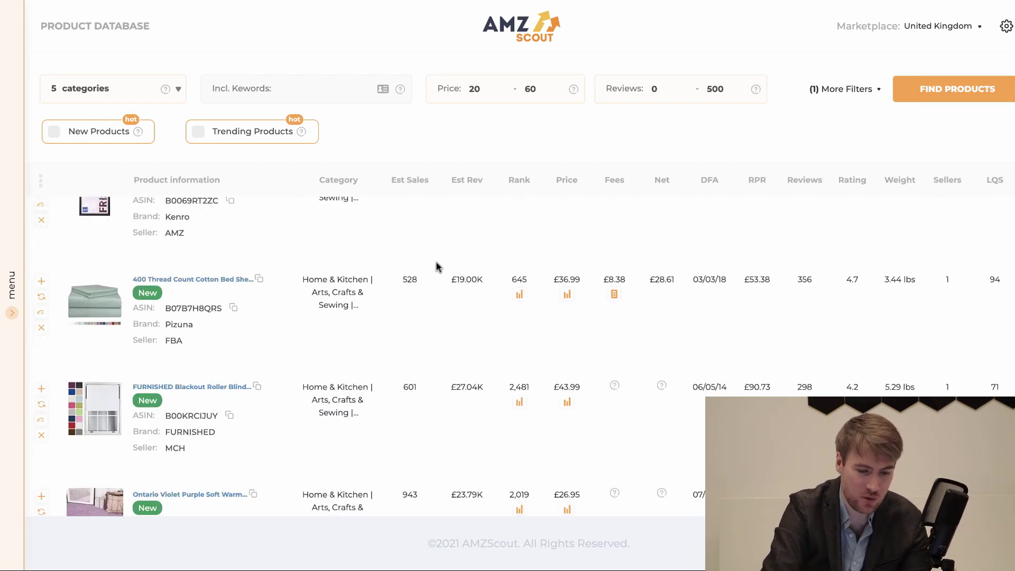
scroll(418, 264, down, 2)
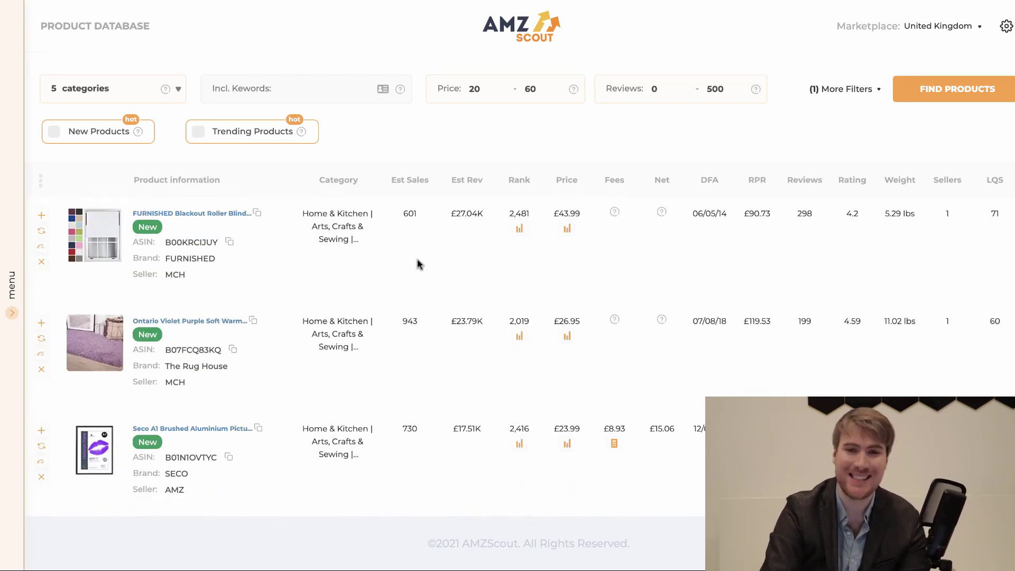
scroll(418, 265, down, 2)
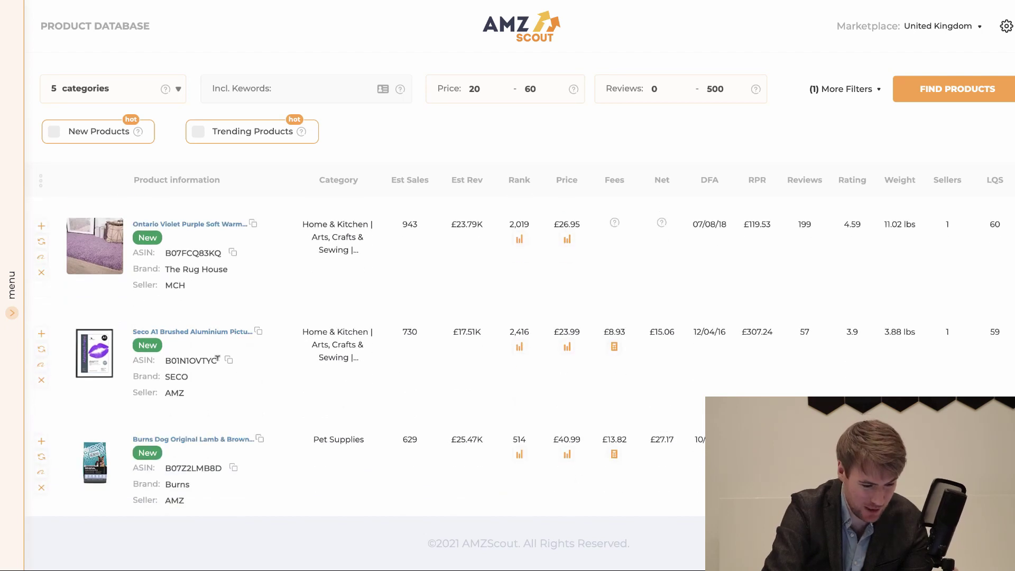
- Examine the estimated sales and estimated revenue of the Ontario Violet Purple rug in the product results
scroll(211, 360, up, 1)
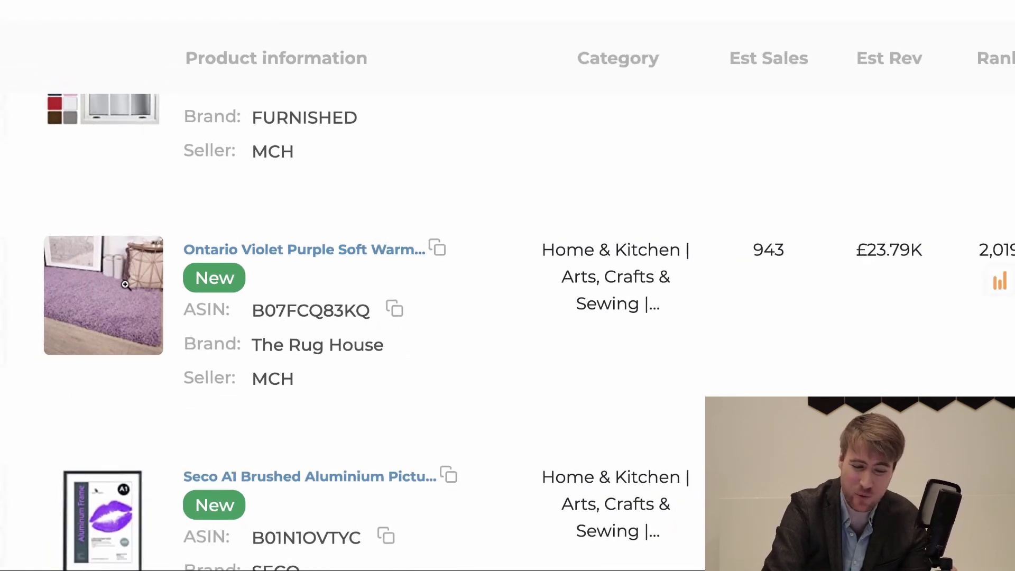
mouse_move(199, 284)
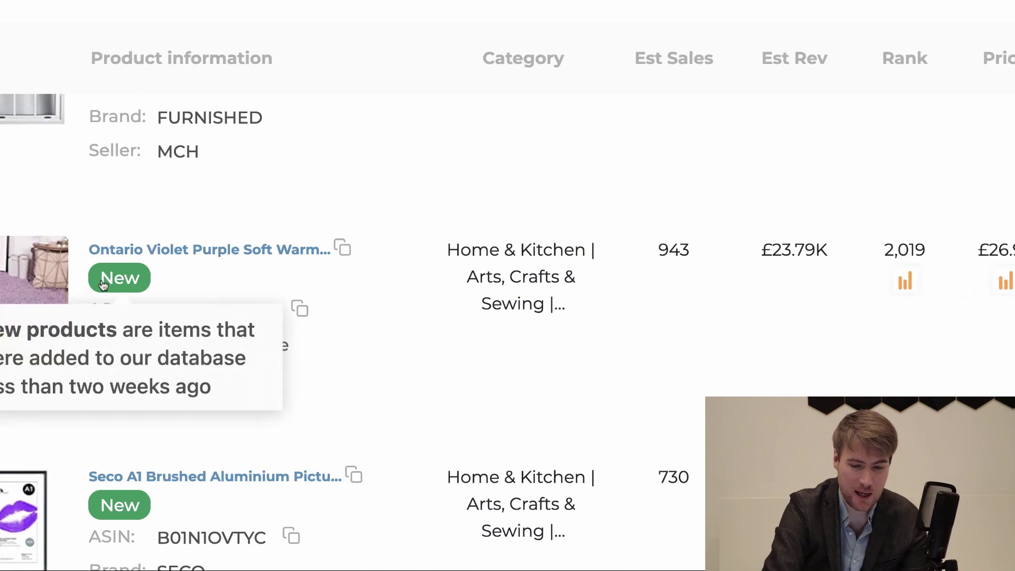
scroll(103, 285, right, 5)
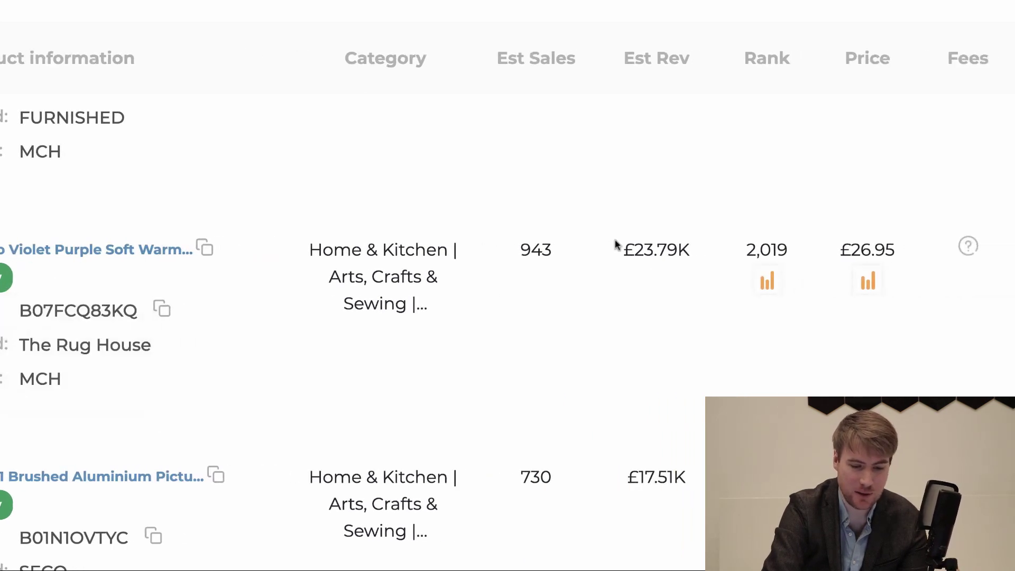
drag(616, 245, 697, 249)
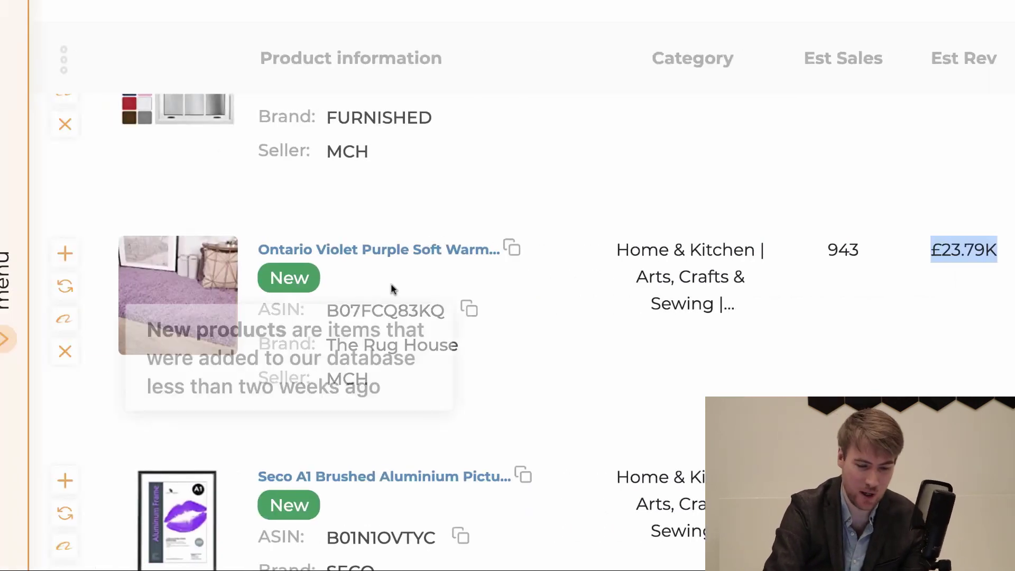
scroll(439, 341, down, 2)
scroll(439, 341, up, 2)
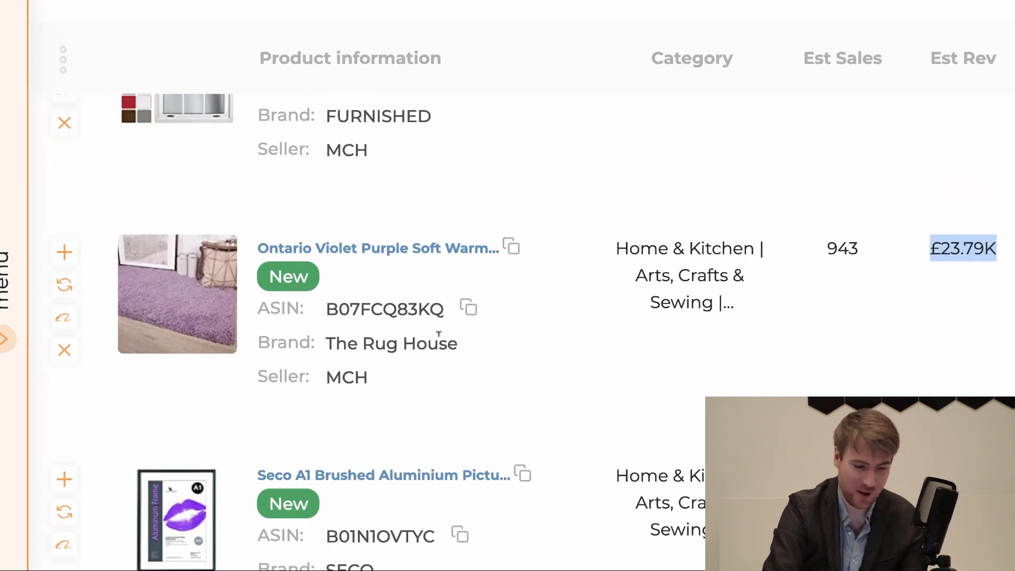
drag(819, 249, 879, 250)
click(726, 250)
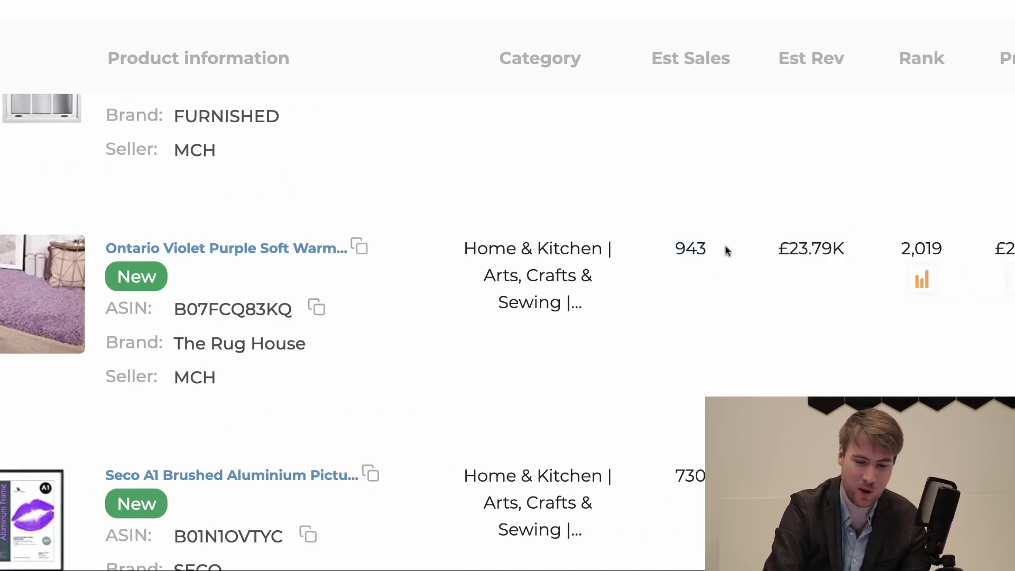
- Check the revenue per review (RPR) of the Ontario Violet Purple rug
scroll(704, 272, right, 4)
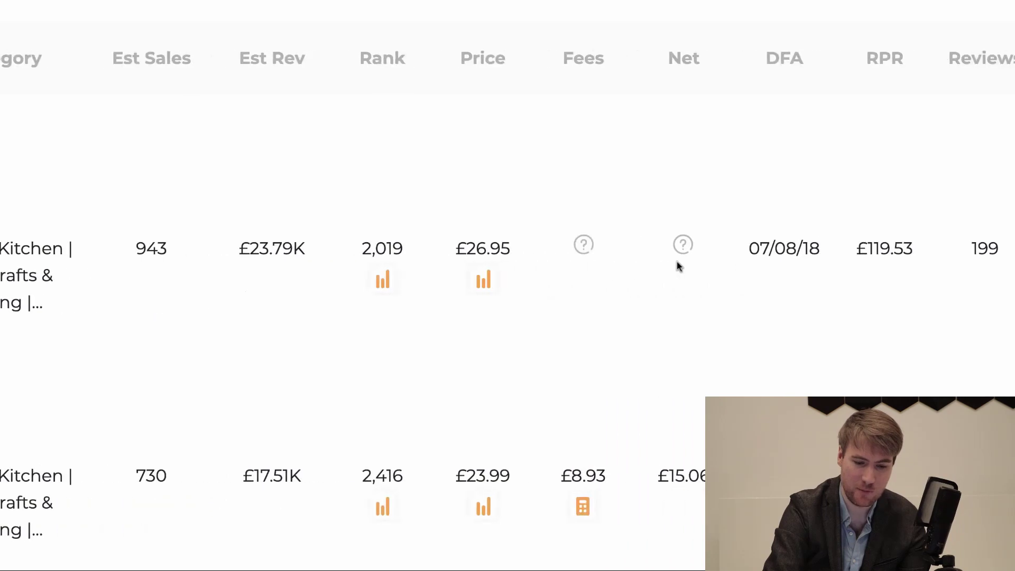
scroll(720, 274, right, 5)
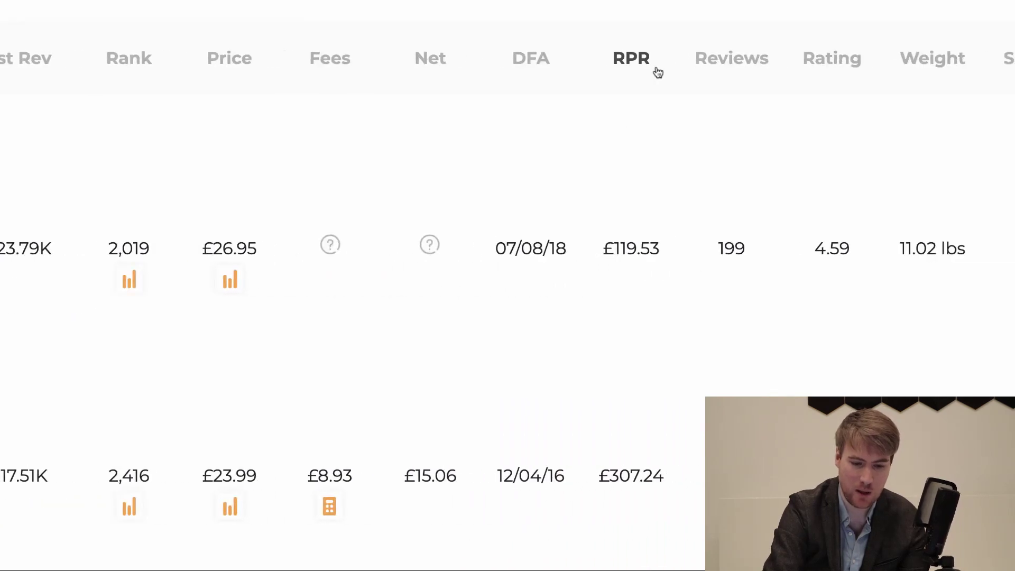
drag(606, 245, 680, 251)
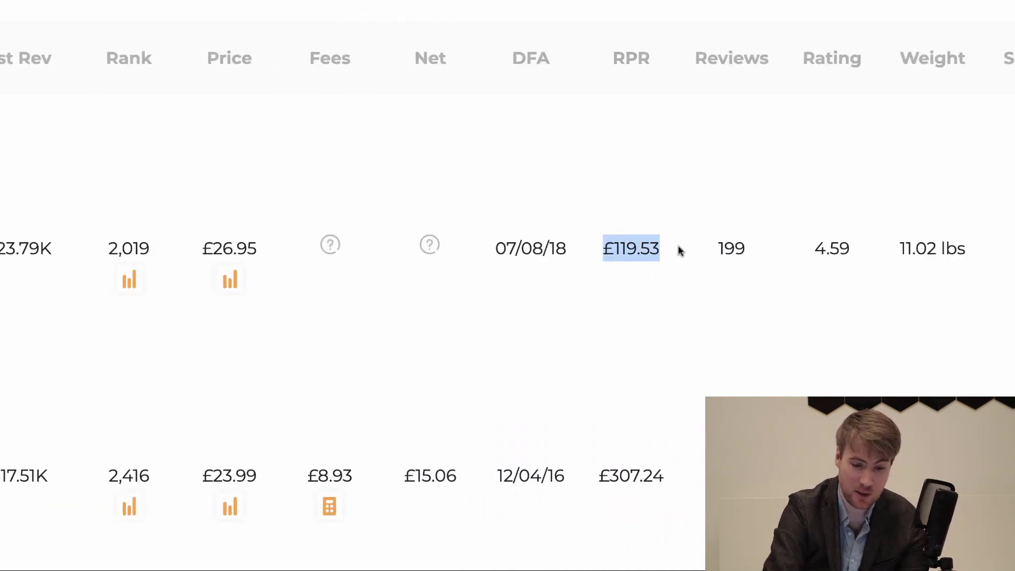
mouse_move(635, 61)
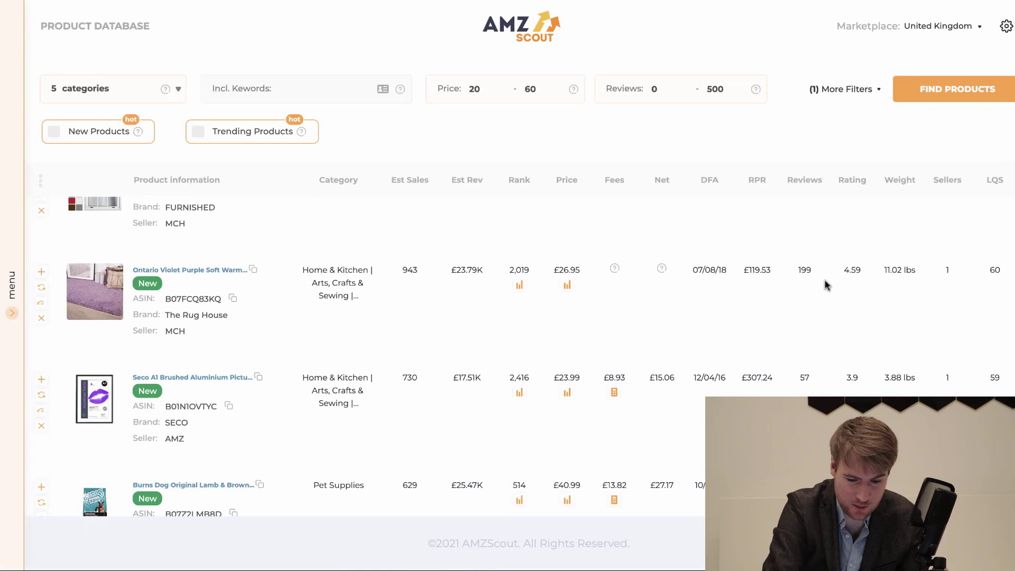
- Open the Ontario Violet Purple rug's Amazon listing, check the price in its seller offers and close the offers
scroll(648, 268, down, 1)
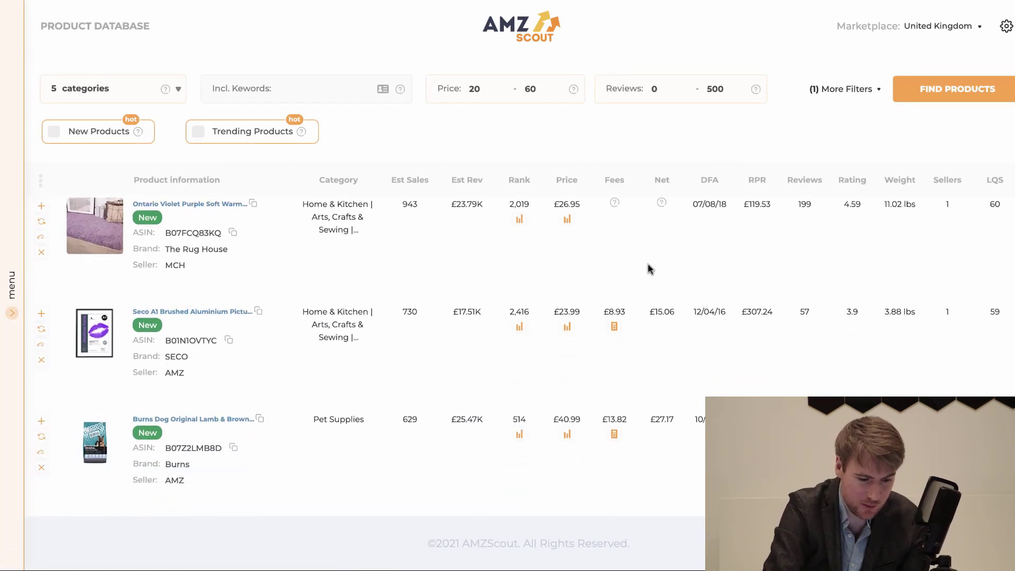
scroll(648, 269, up, 1)
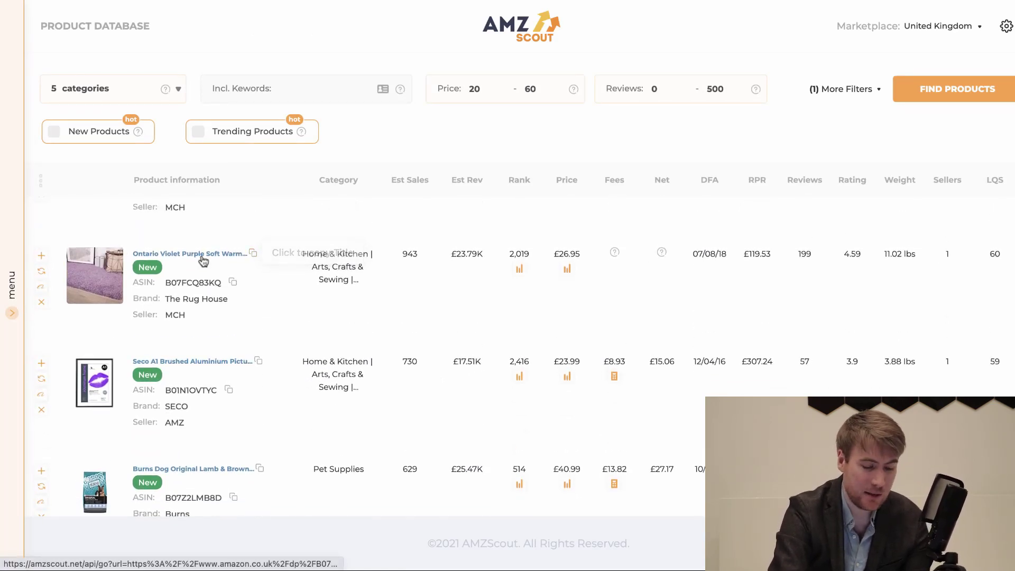
click(184, 254)
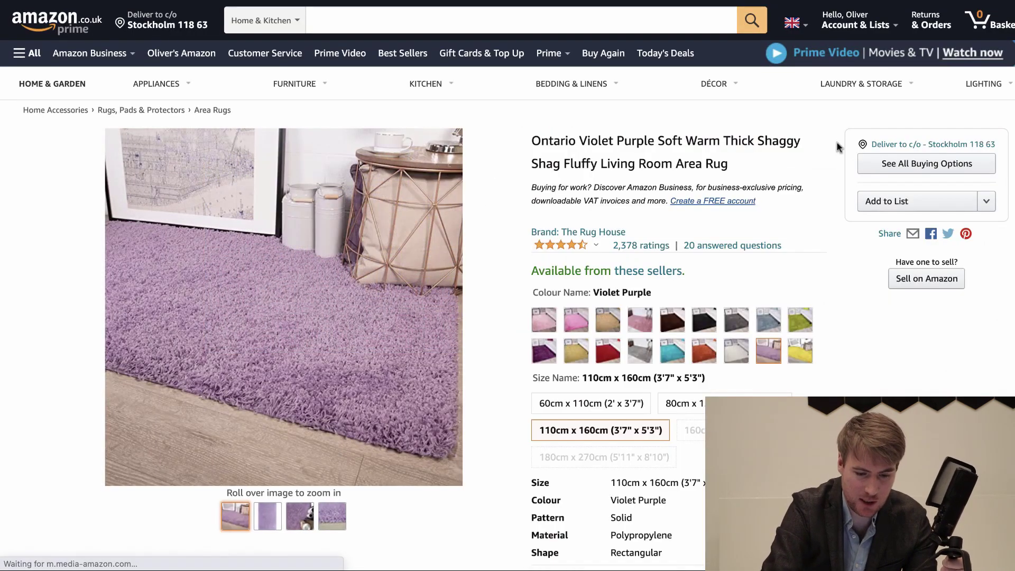
scroll(845, 286, down, 3)
scroll(845, 287, up, 1)
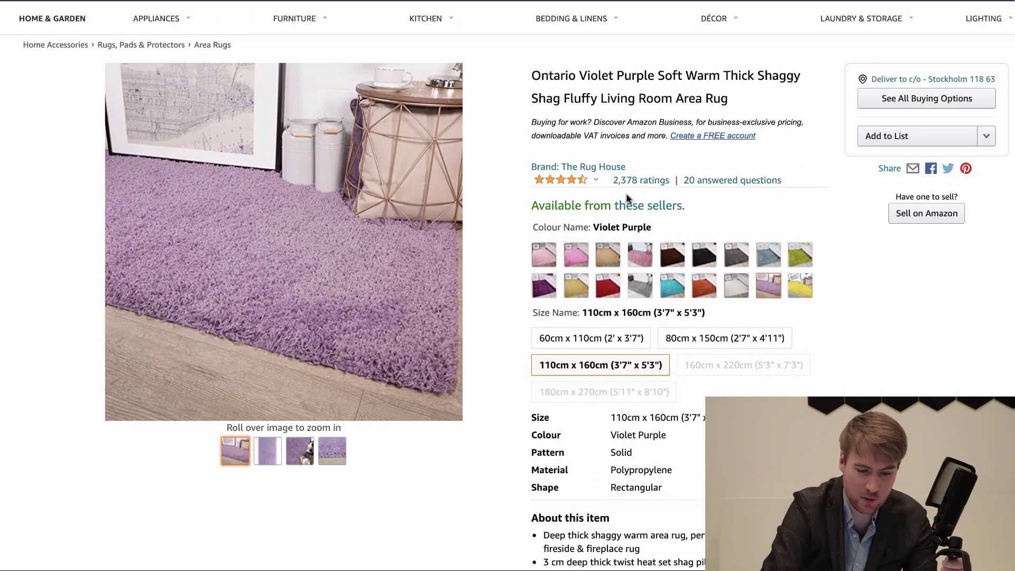
click(617, 206)
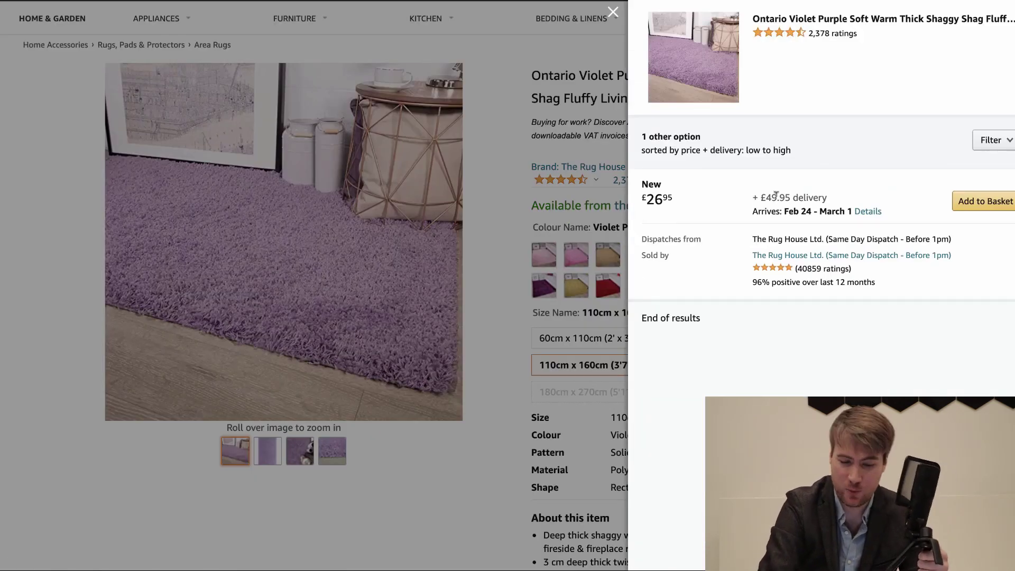
drag(673, 195, 635, 203)
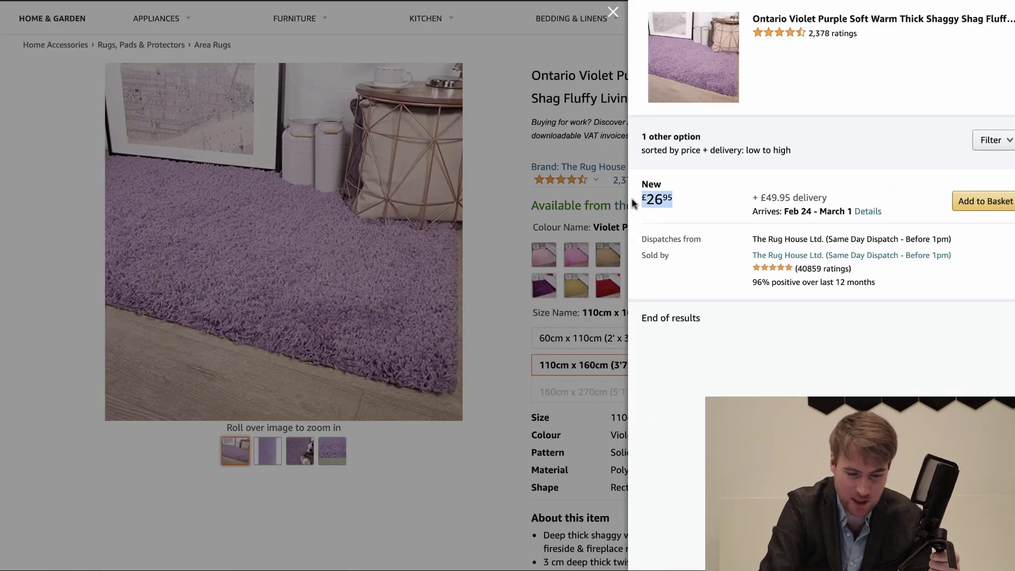
click(483, 141)
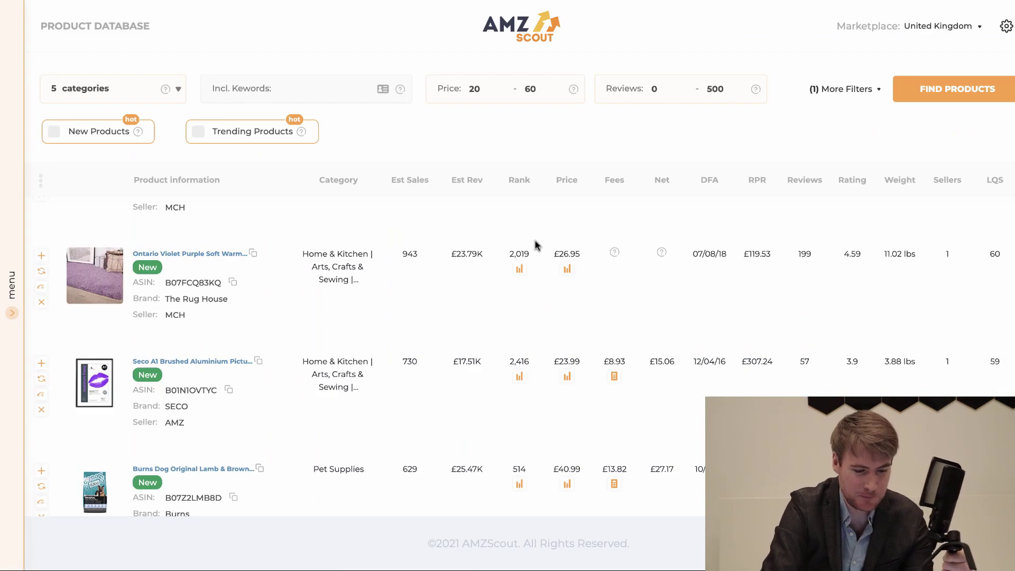
- Return to the AMZScout Product Database and look through the products listed below the purple rug
scroll(459, 231, down, 2)
scroll(459, 231, down, 10)
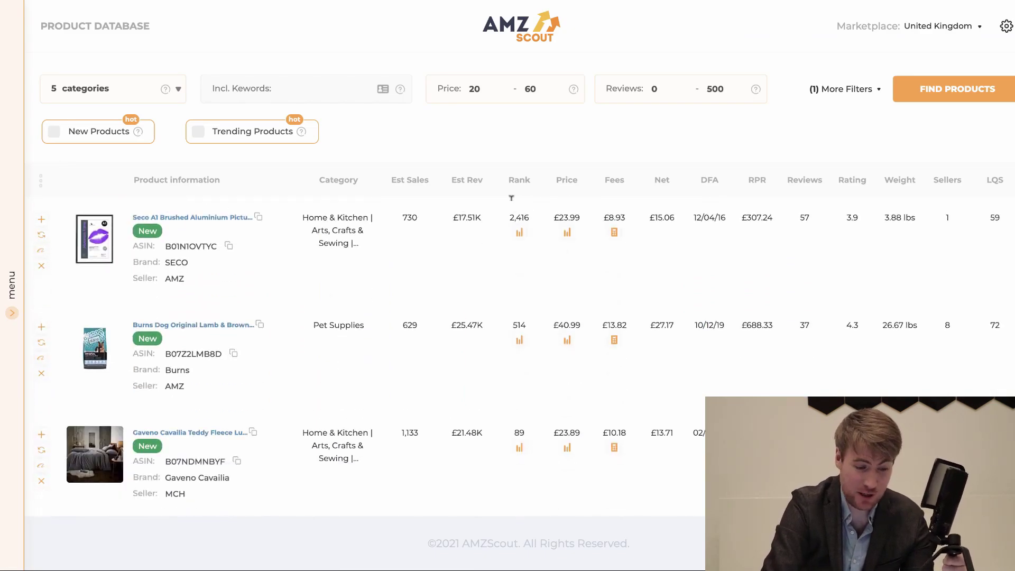
scroll(475, 266, down, 9)
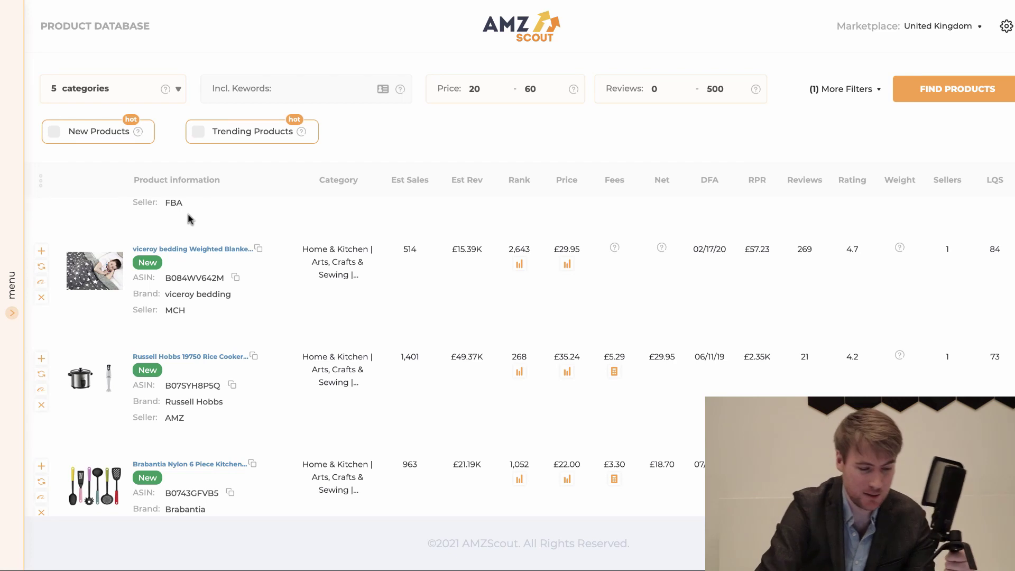
scroll(238, 233, down, 3)
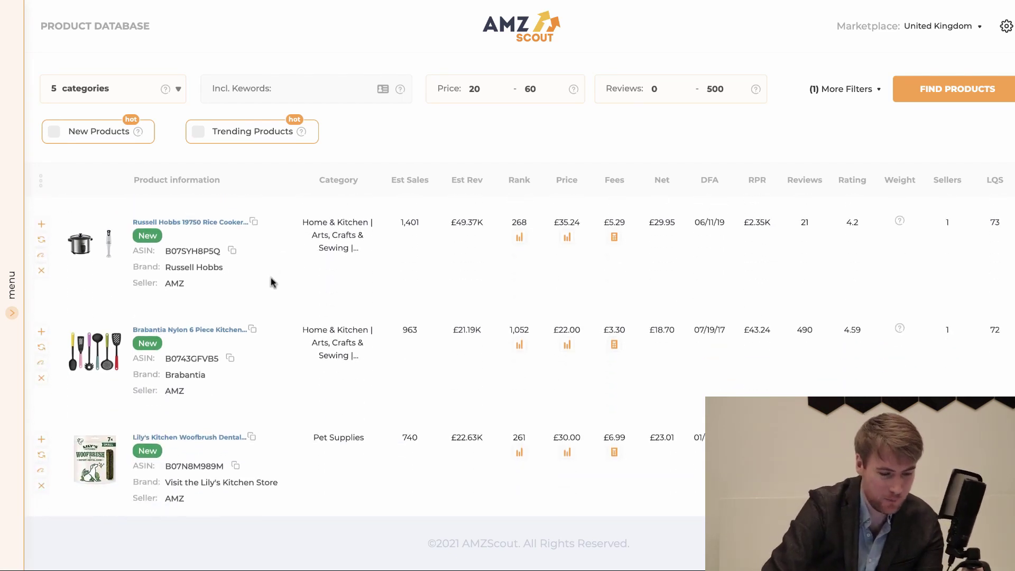
scroll(216, 219, down, 1)
scroll(216, 219, down, 5)
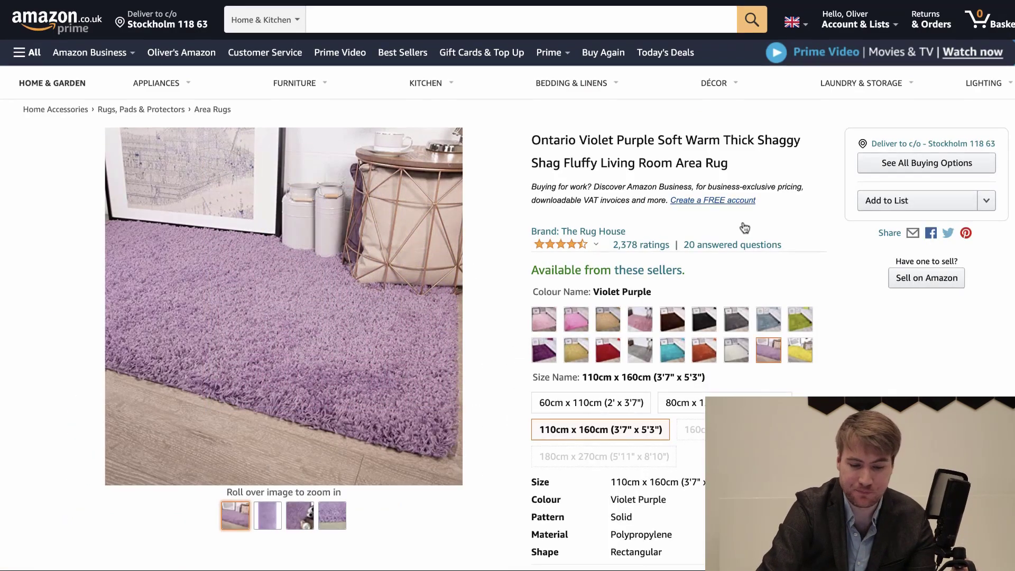
- Go back to the purple rug's Amazon listing and select the keyword "Living Room Area Rug" in its title
scroll(687, 222, down, 1)
scroll(730, 190, up, 1)
drag(742, 173, 533, 138)
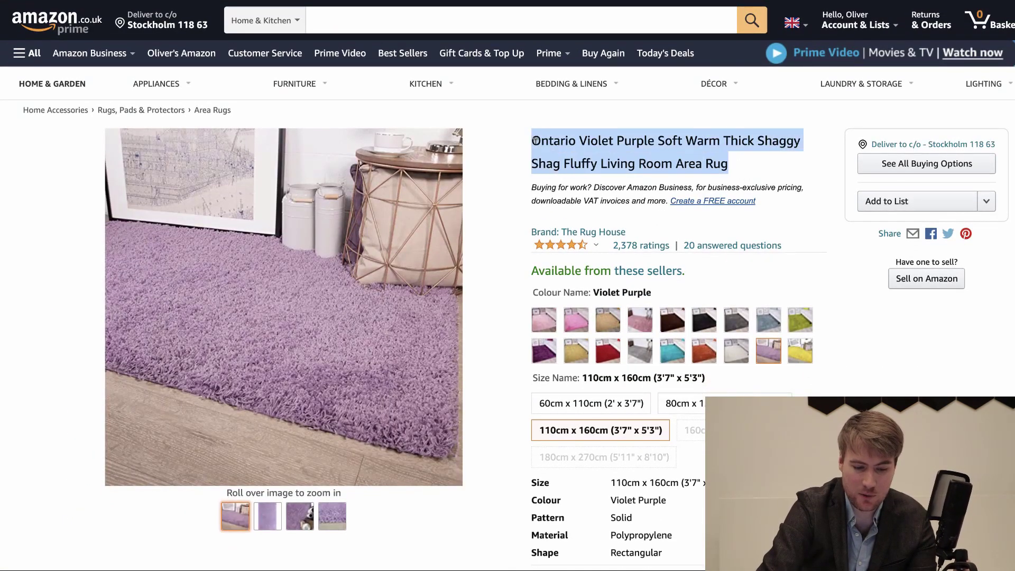
click(533, 138)
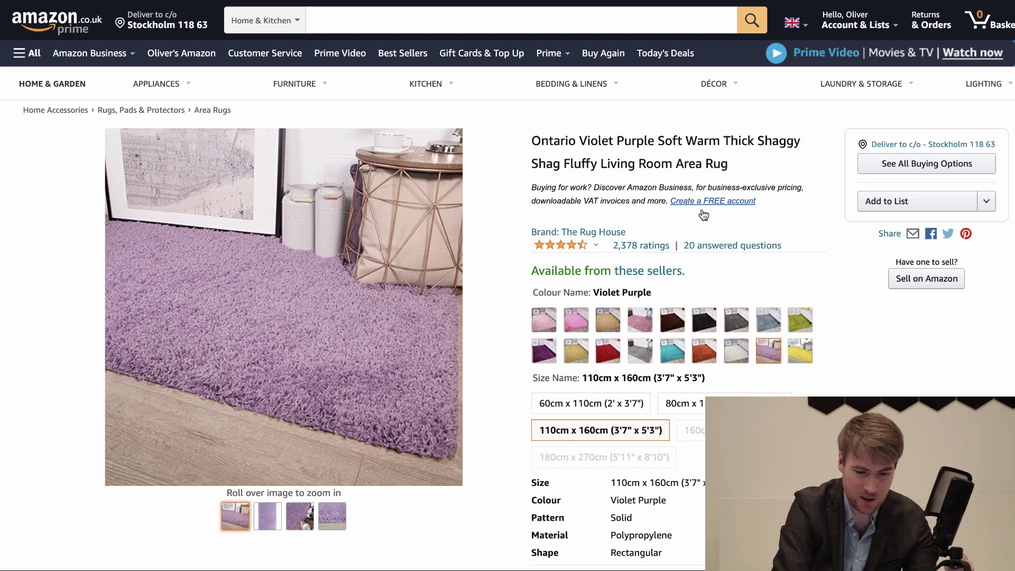
drag(603, 162, 743, 162)
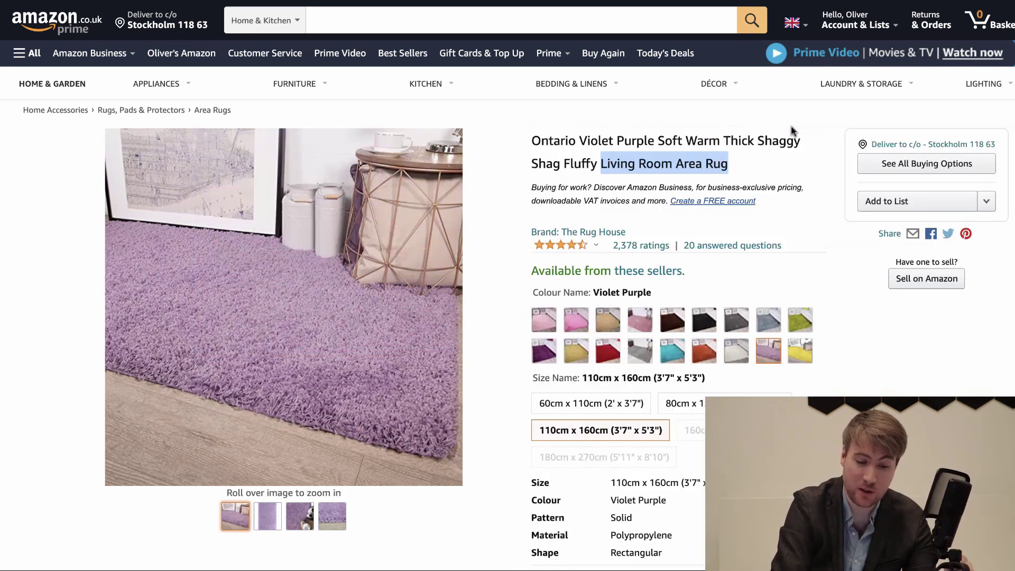
scroll(793, 197, down, 2)
scroll(793, 197, down, 3)
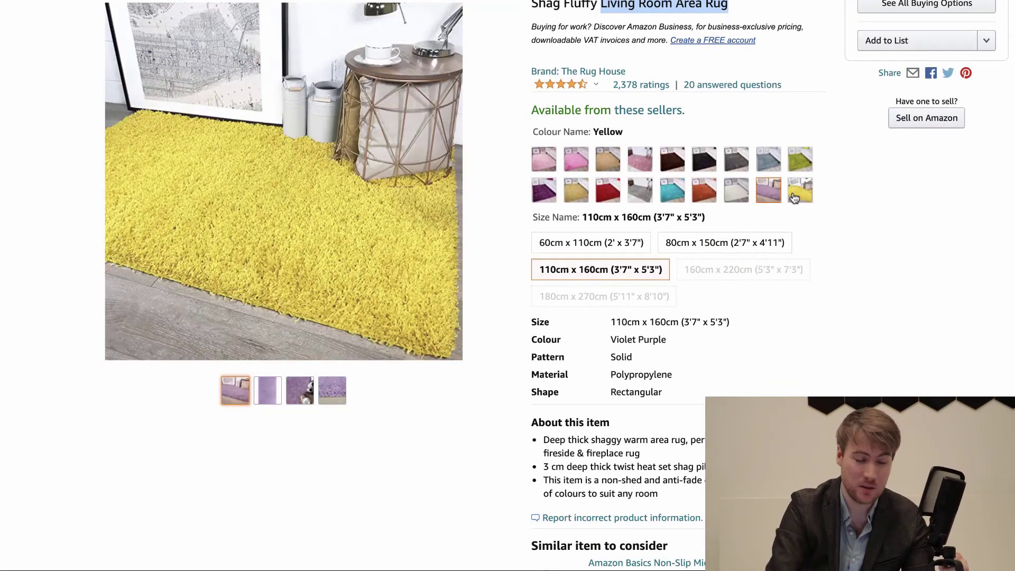
scroll(508, 100, up, 1)
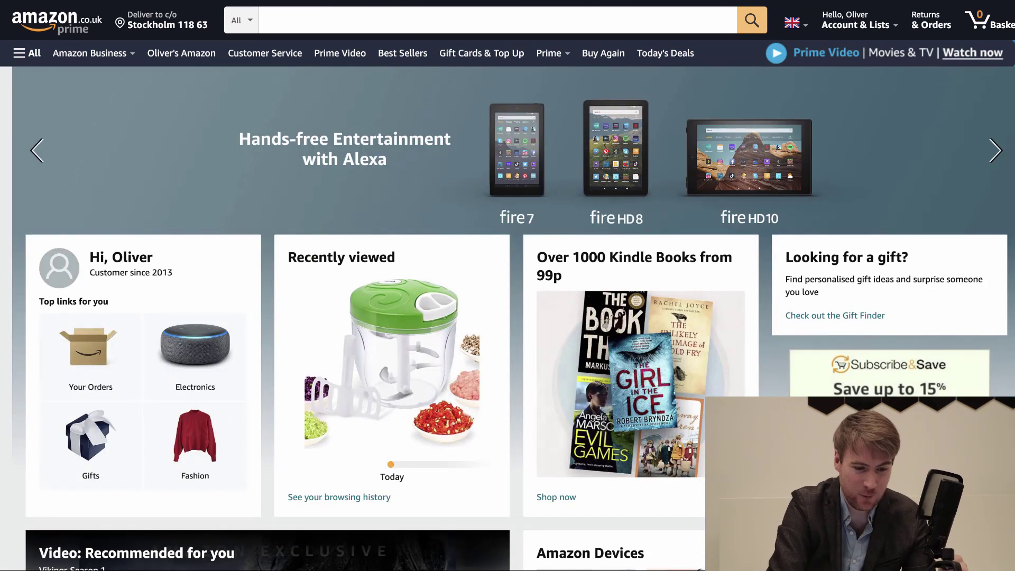
- Search Amazon UK for "Living Room Area Rug" across all departments and look through the results
click(386, 21)
text(Living Room Area Rug)
key(Return)
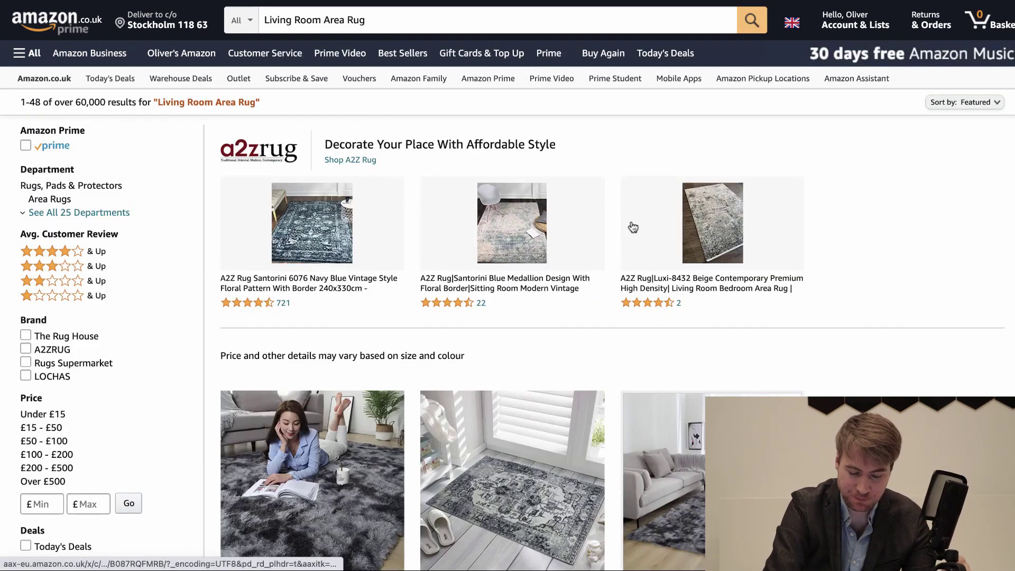
scroll(635, 227, down, 3)
scroll(609, 191, down, 8)
right_click(609, 191)
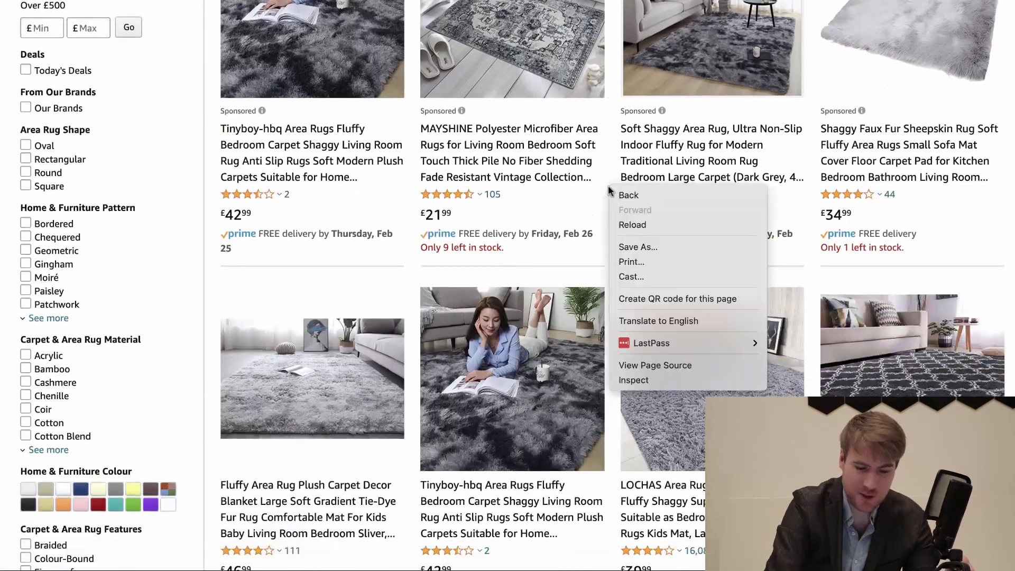
click(616, 89)
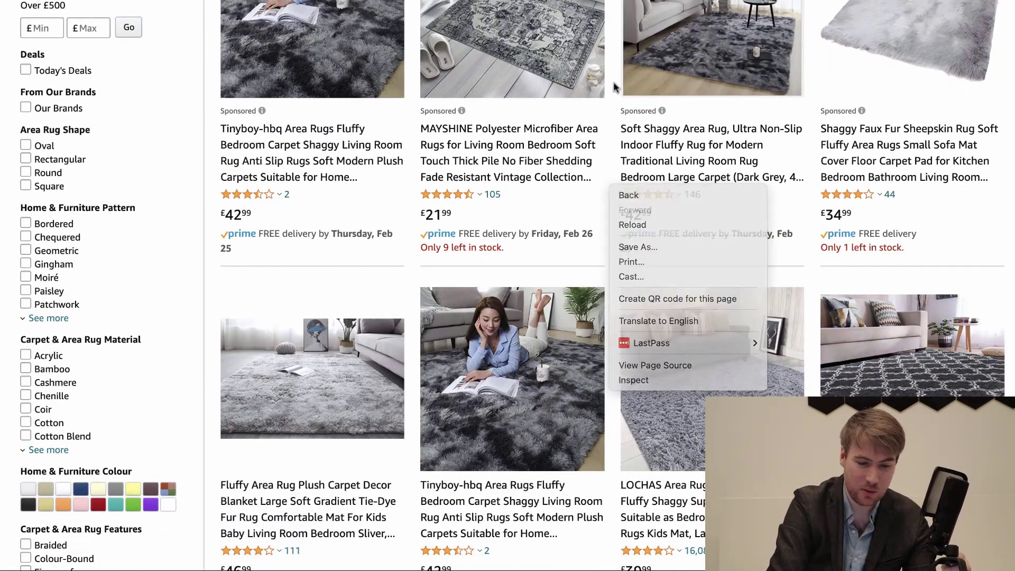
scroll(740, 175, up, 12)
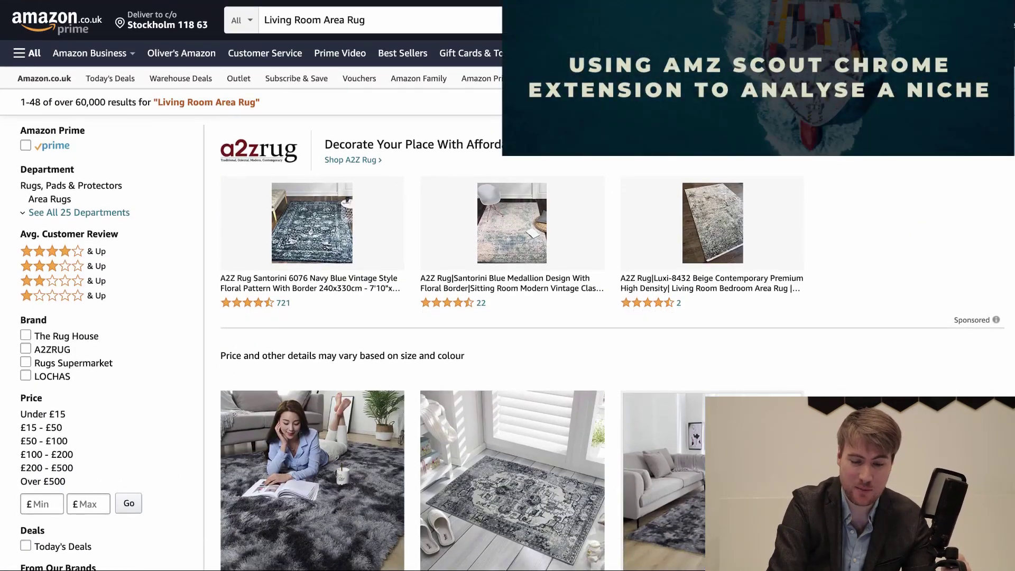
- Run the AMZScout PRO extension on the search results and compare the products sorted by estimated revenue and by number of reviews
click(894, 4)
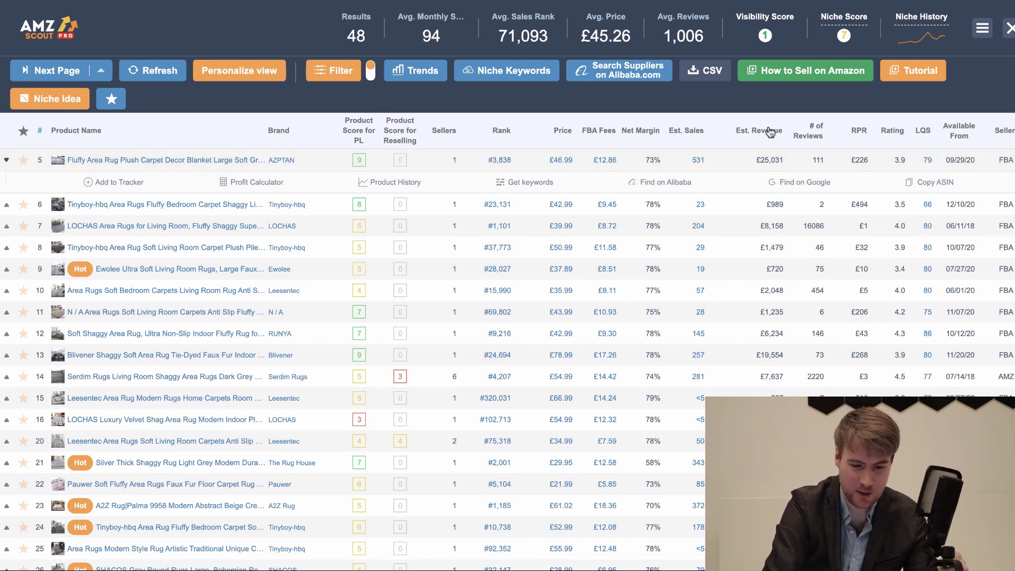
click(770, 132)
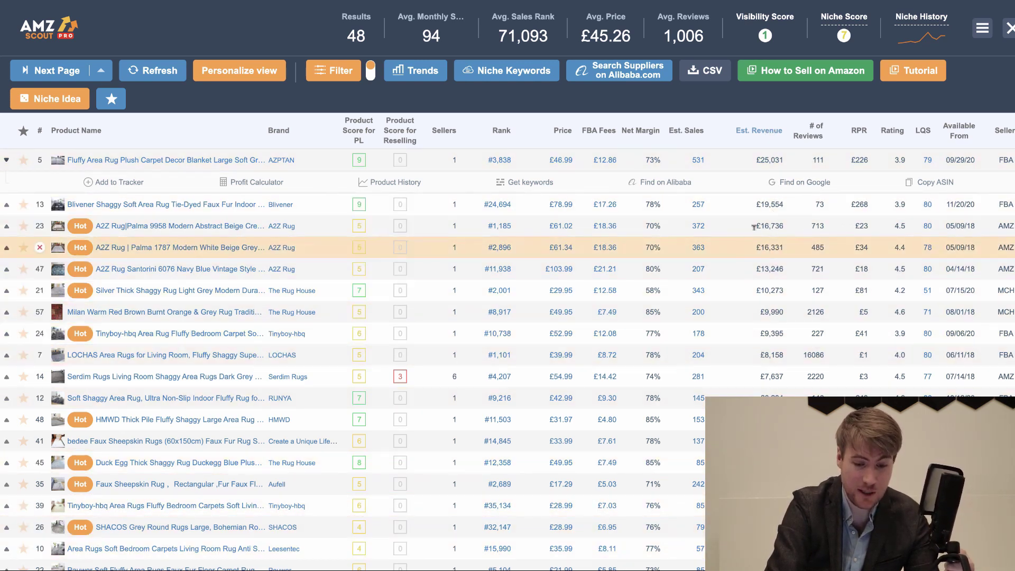
click(816, 133)
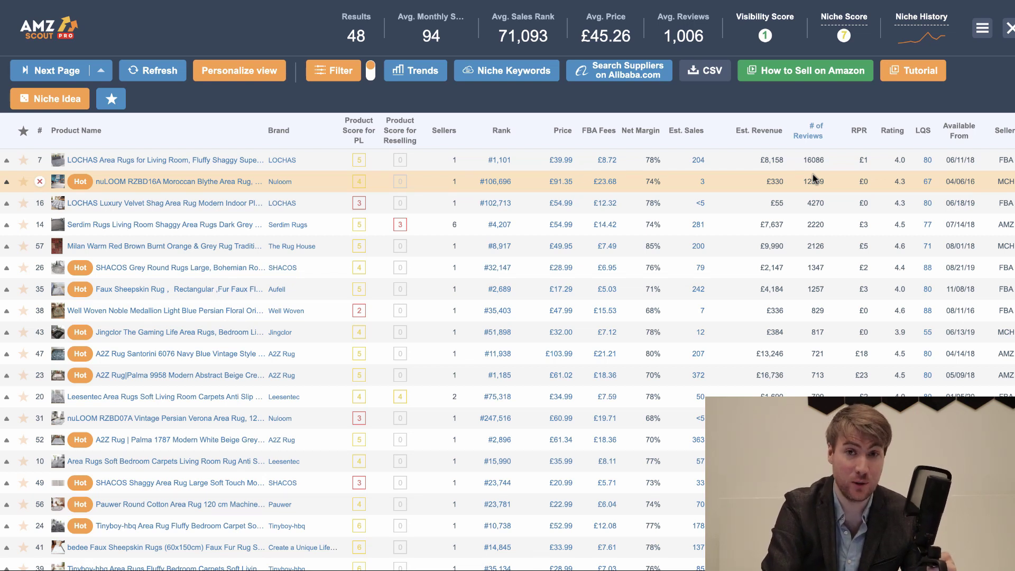
click(771, 130)
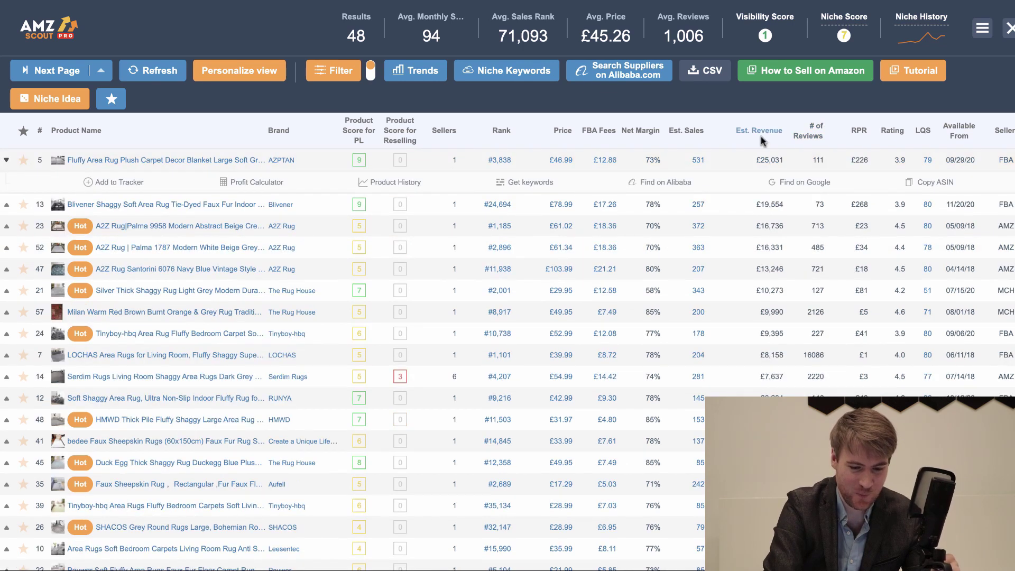
click(817, 125)
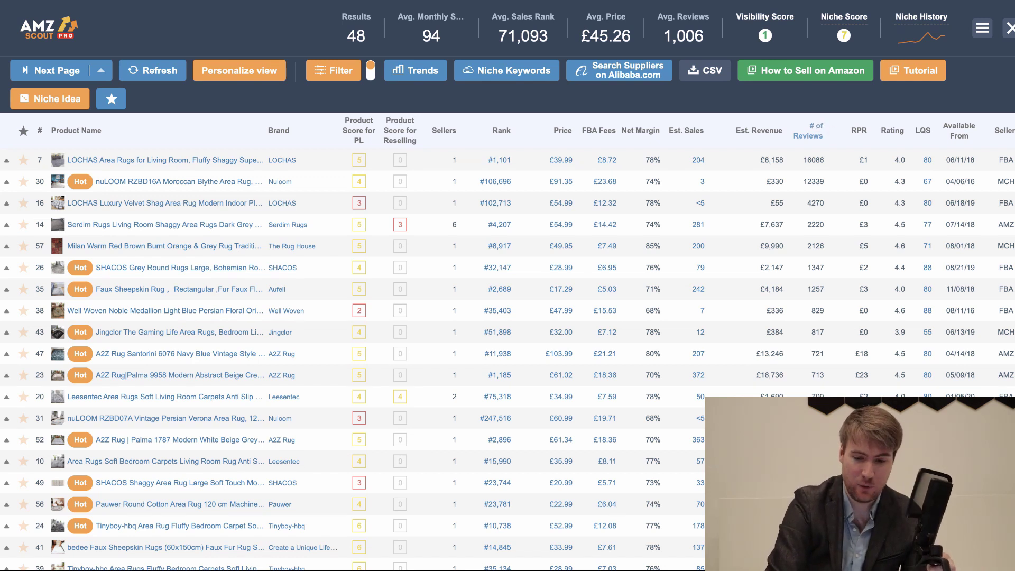
- Close the niche analysis, return to the AMZScout Product Database and look over its product list and the education courses on offer
click(1012, 29)
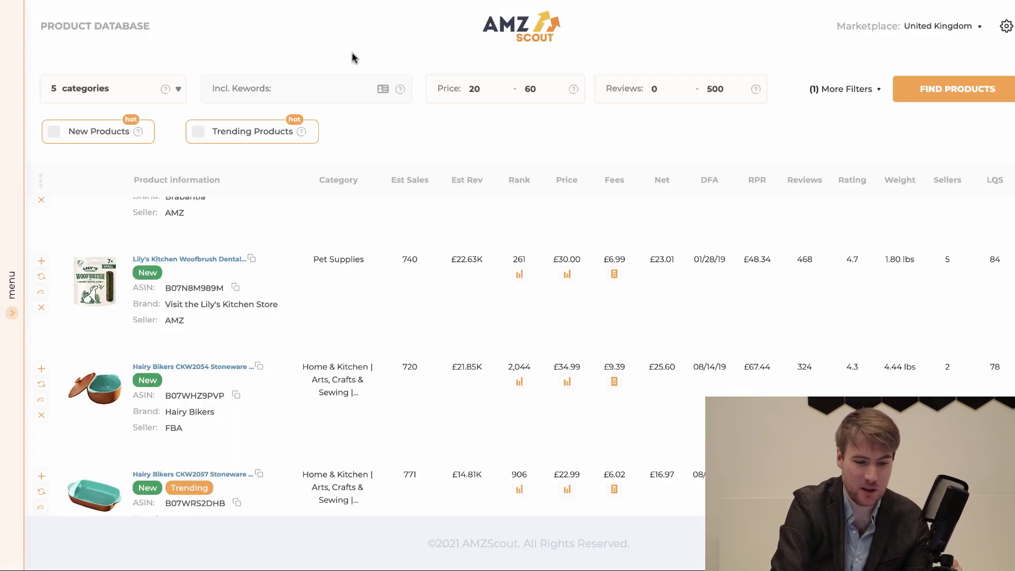
mouse_move(4, 104)
scroll(139, 229, down, 1)
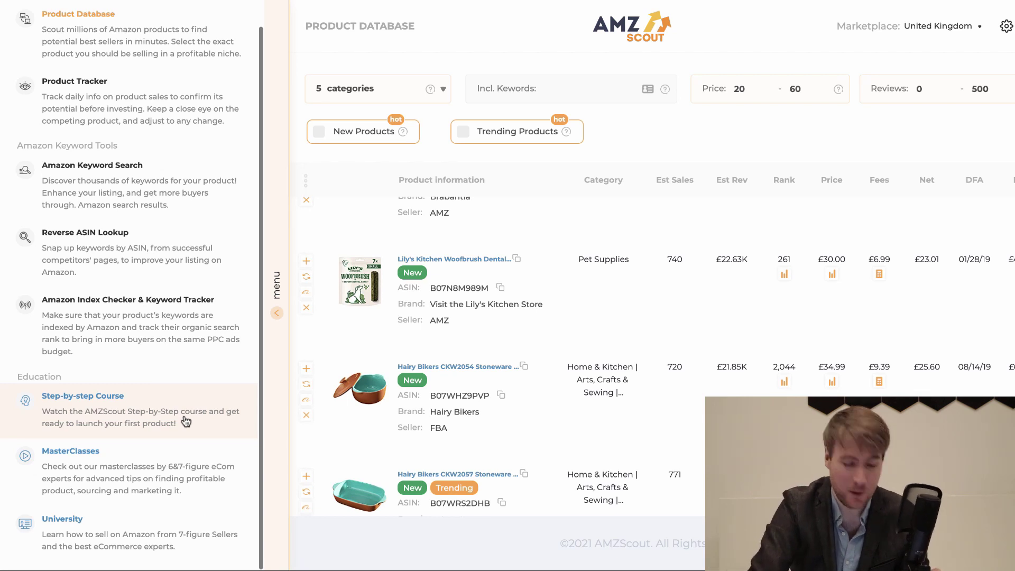
scroll(471, 242, up, 10)
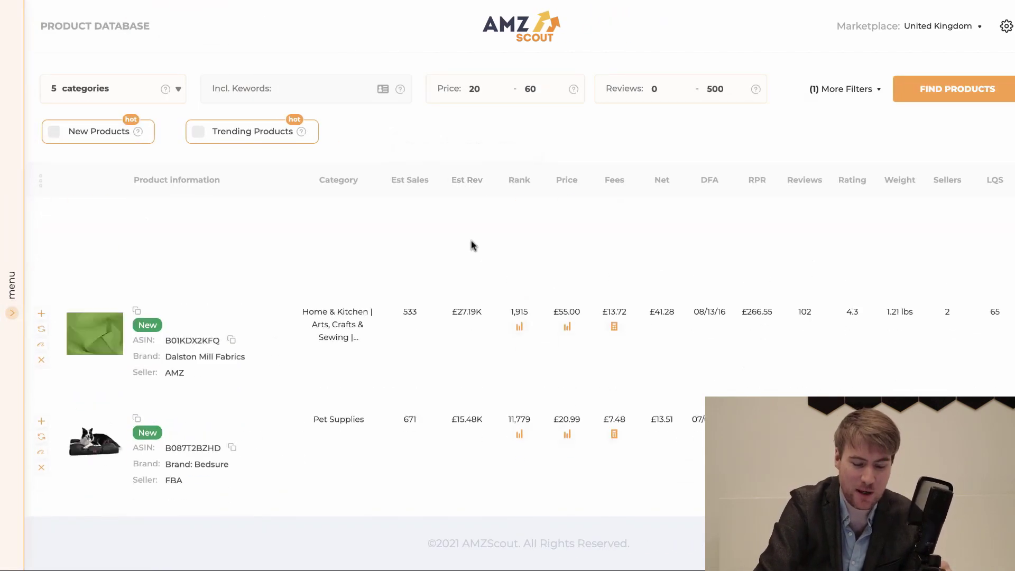
mouse_move(12, 286)
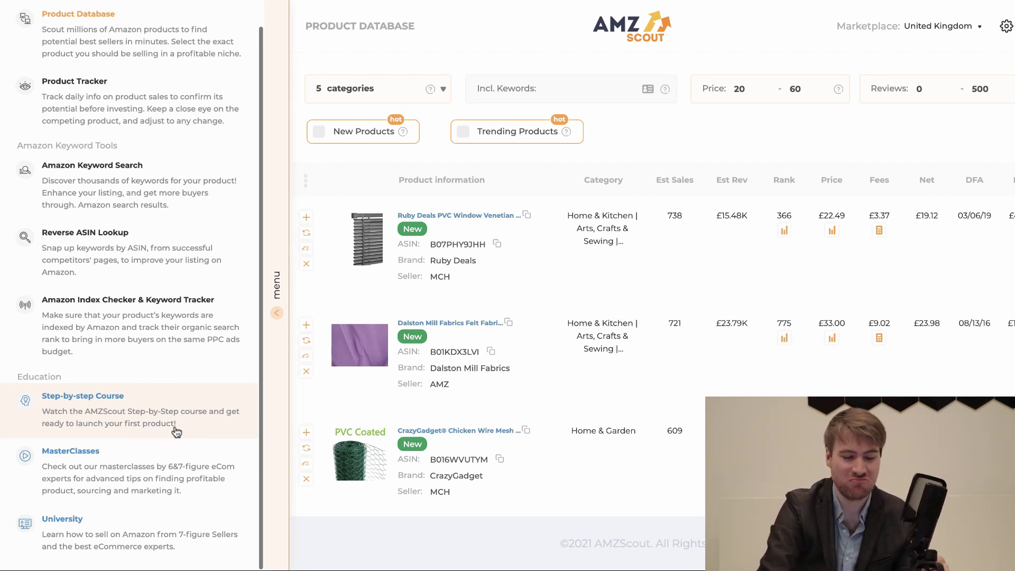
click(424, 406)
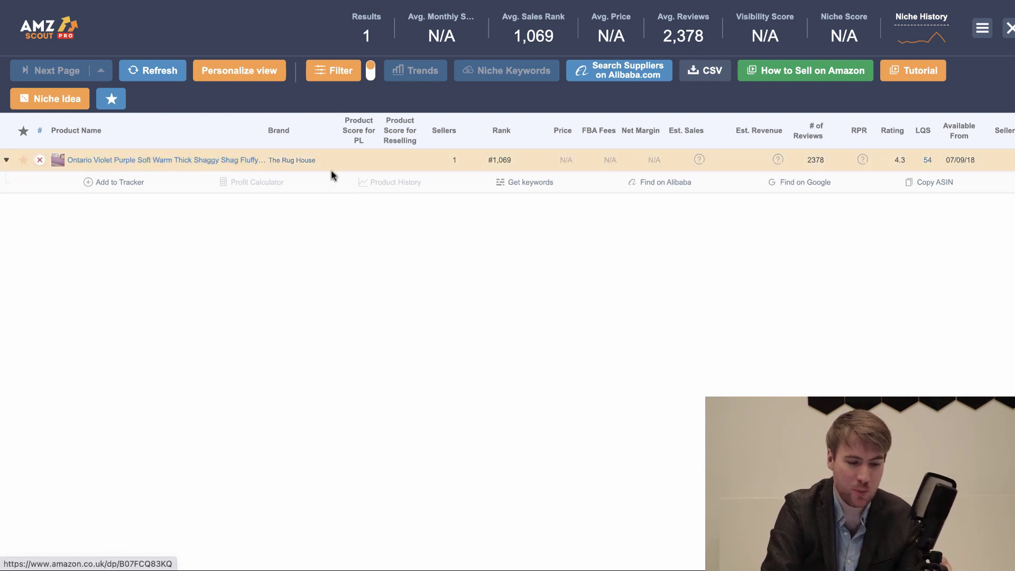
- Search Alibaba.com for suppliers of the purple rug from its product analysis, and return to the area rug niche results
click(644, 71)
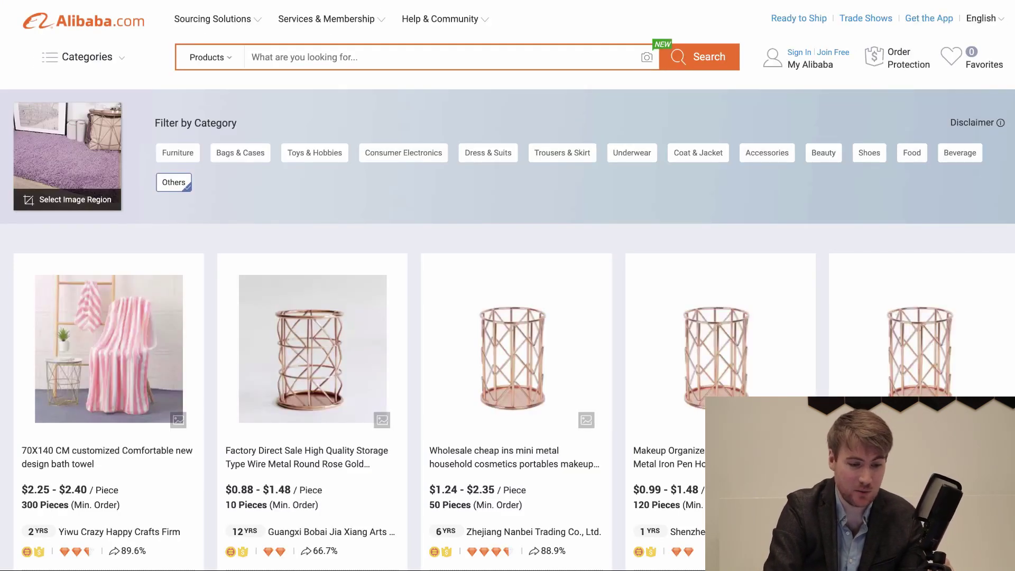
click(451, 1)
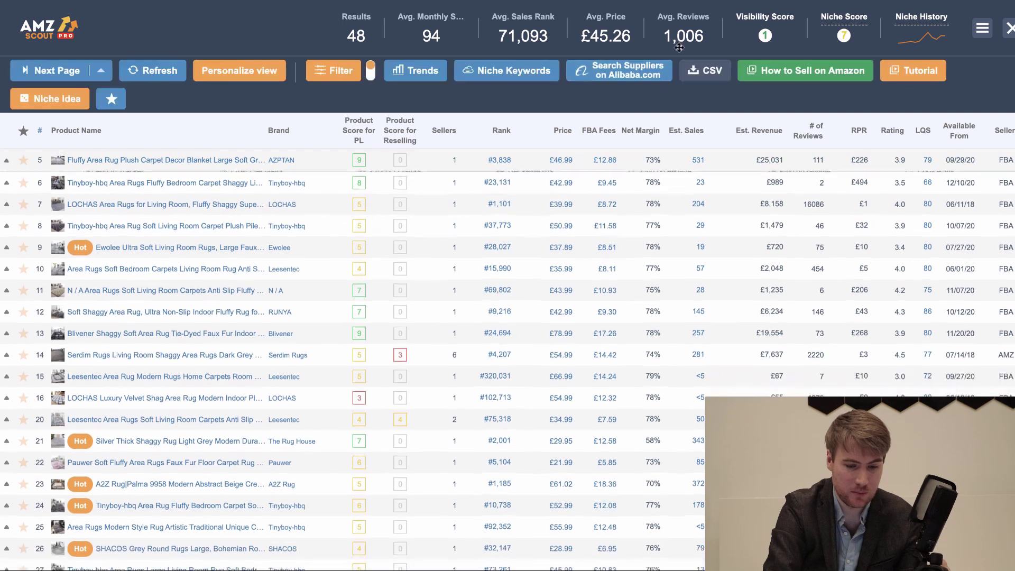
- Open the Alibaba supplier search for the area rug niche with China as supplier country and USD as currency
click(639, 70)
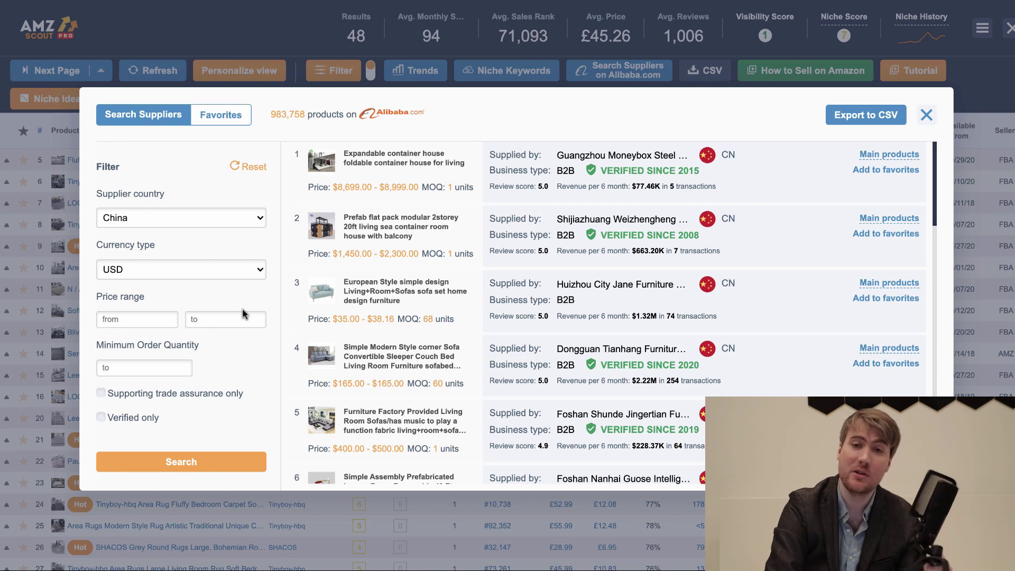
click(202, 219)
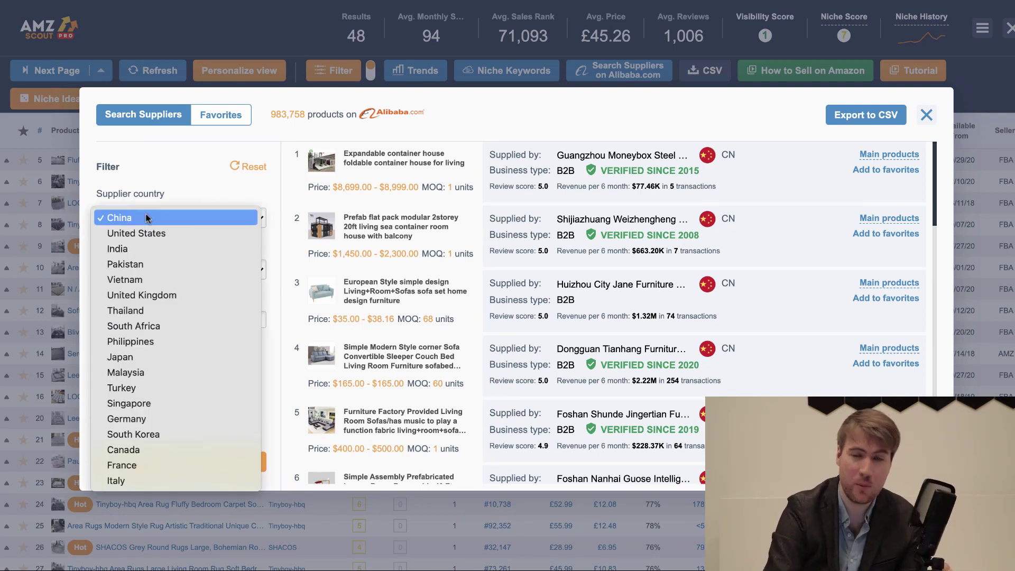
click(146, 218)
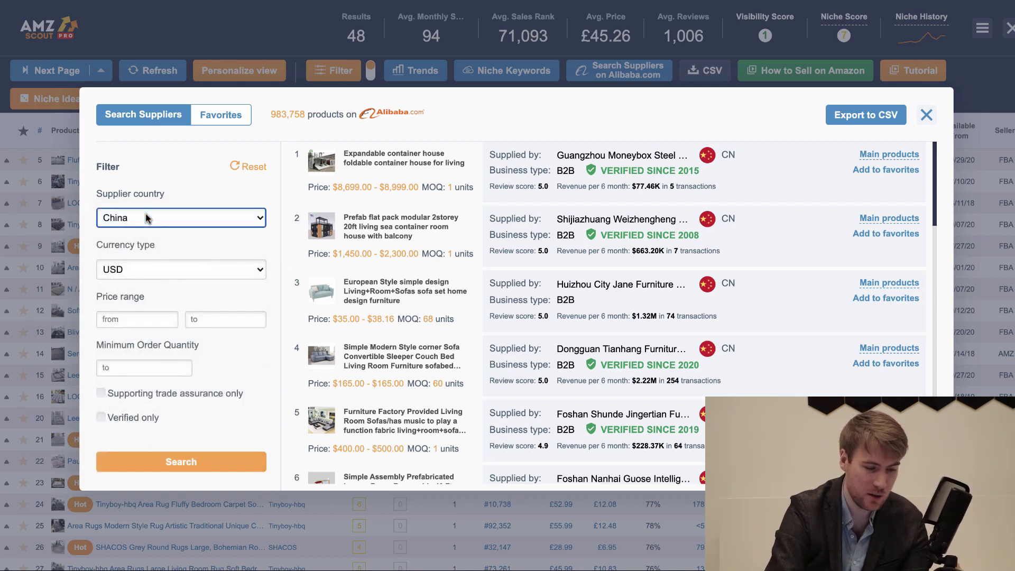
click(184, 268)
click(189, 270)
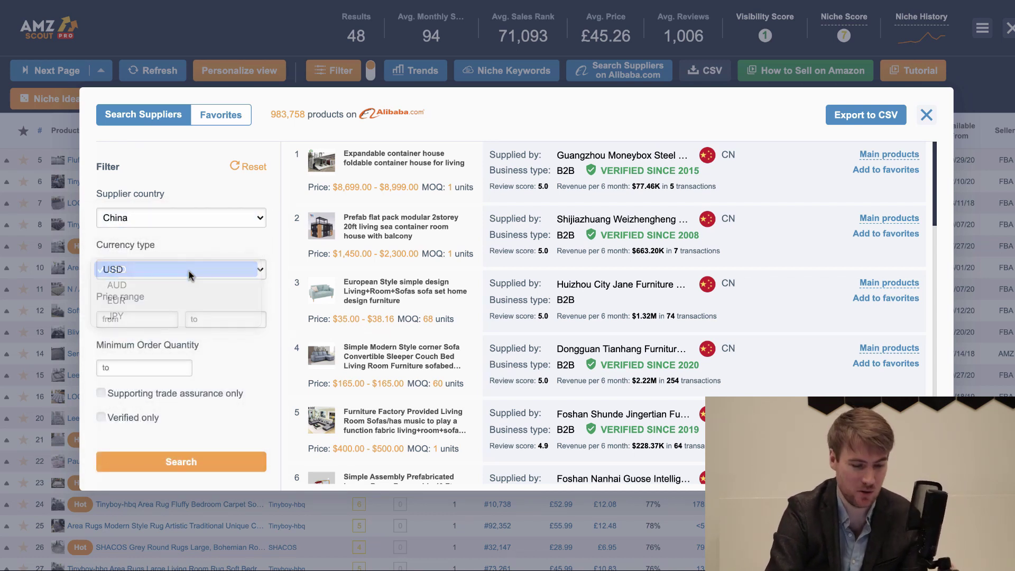
- Set the supplier filter's price range from 0 to 20 and its minimum order quantity to 100
click(144, 320)
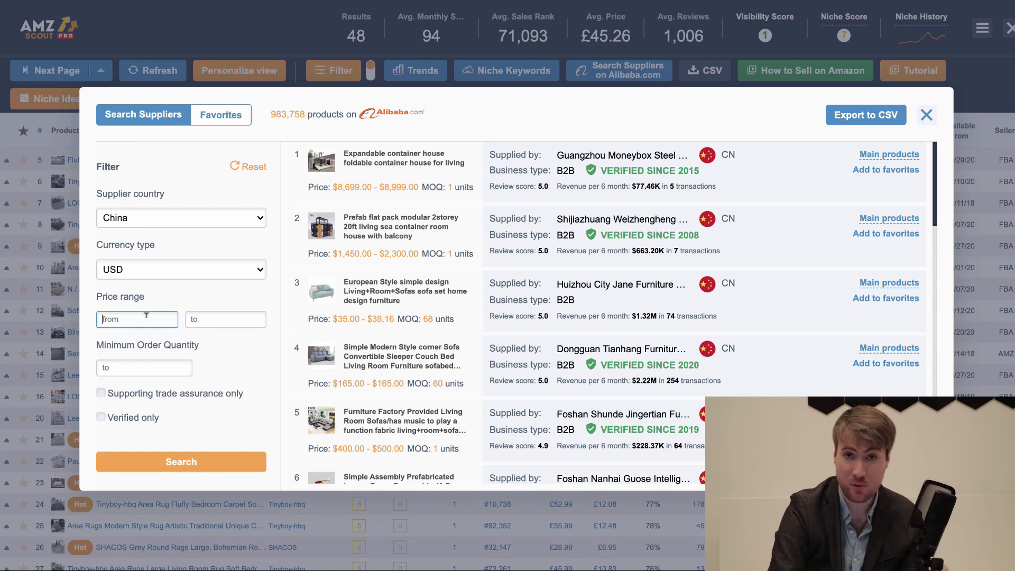
text(0)
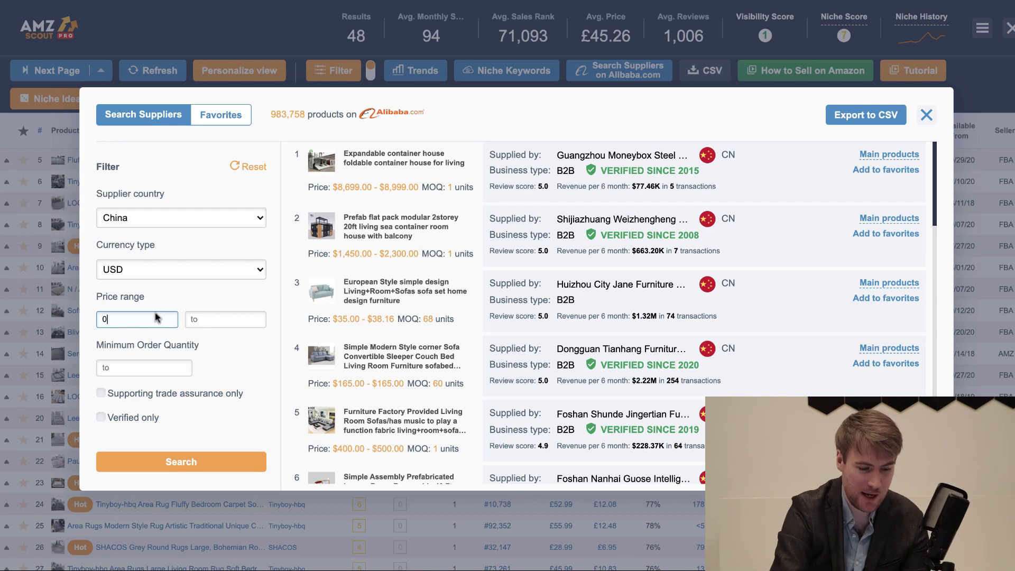
click(203, 313)
text(20)
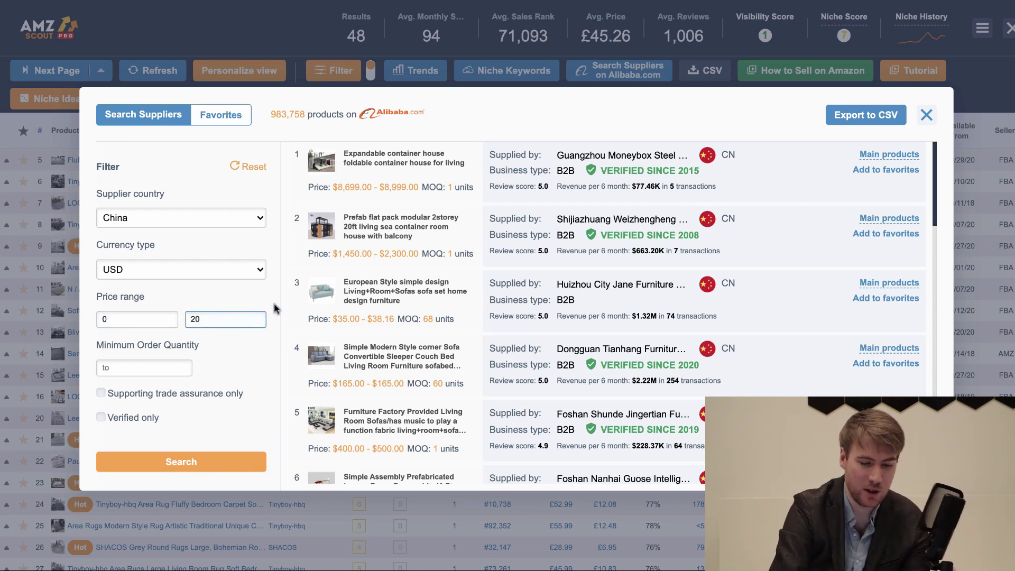
click(275, 308)
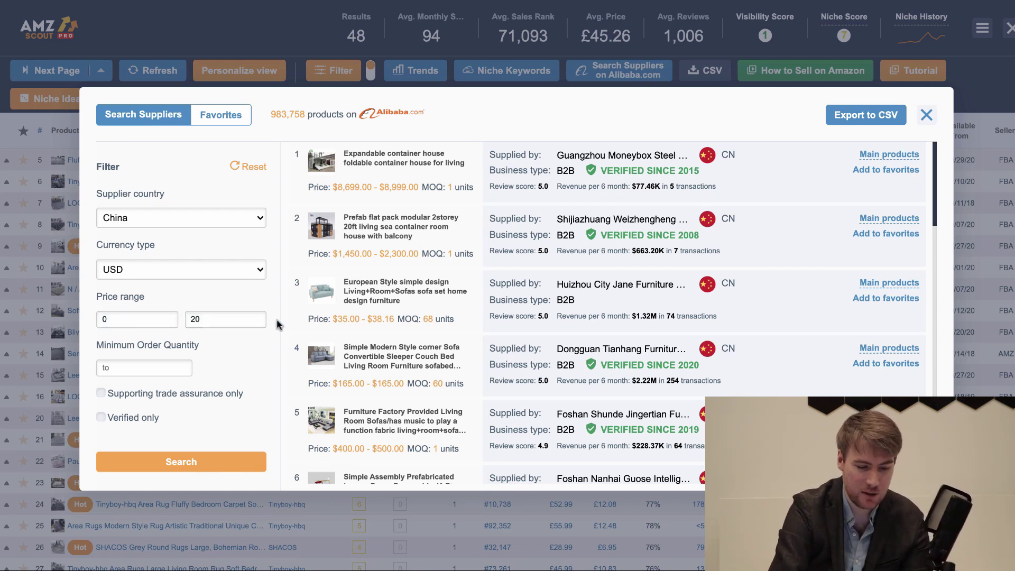
click(169, 364)
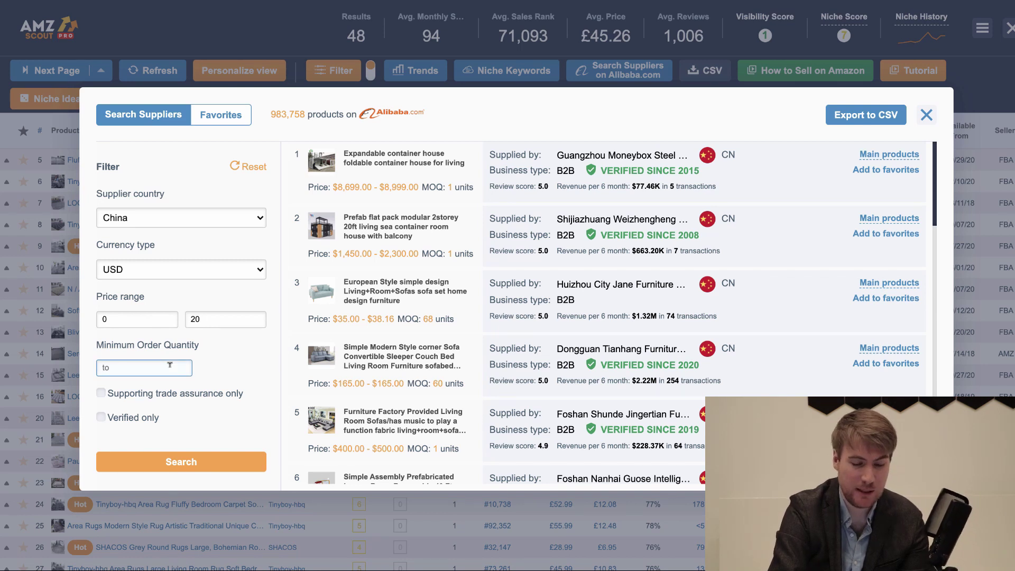
text(100)
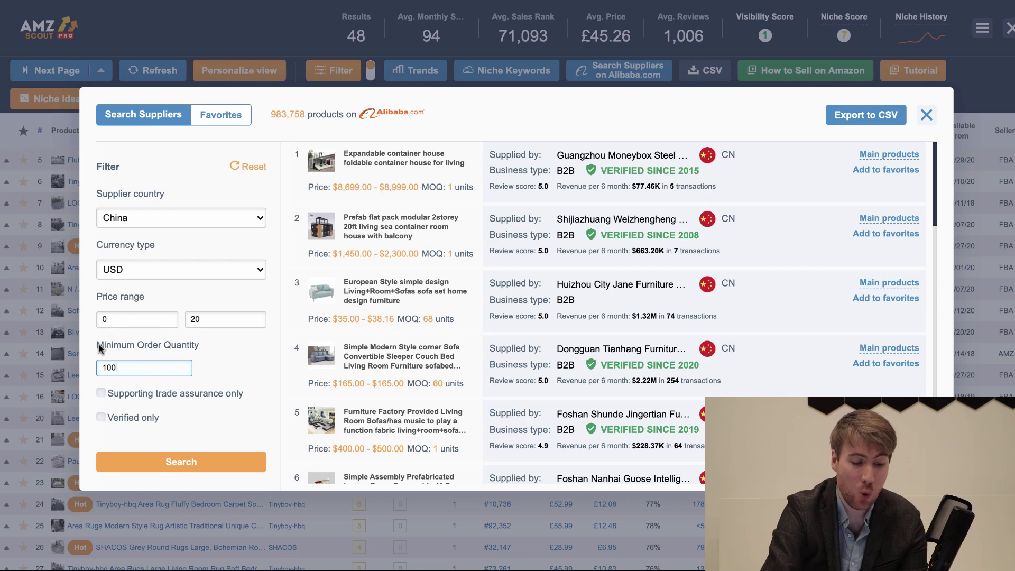
drag(97, 345, 187, 345)
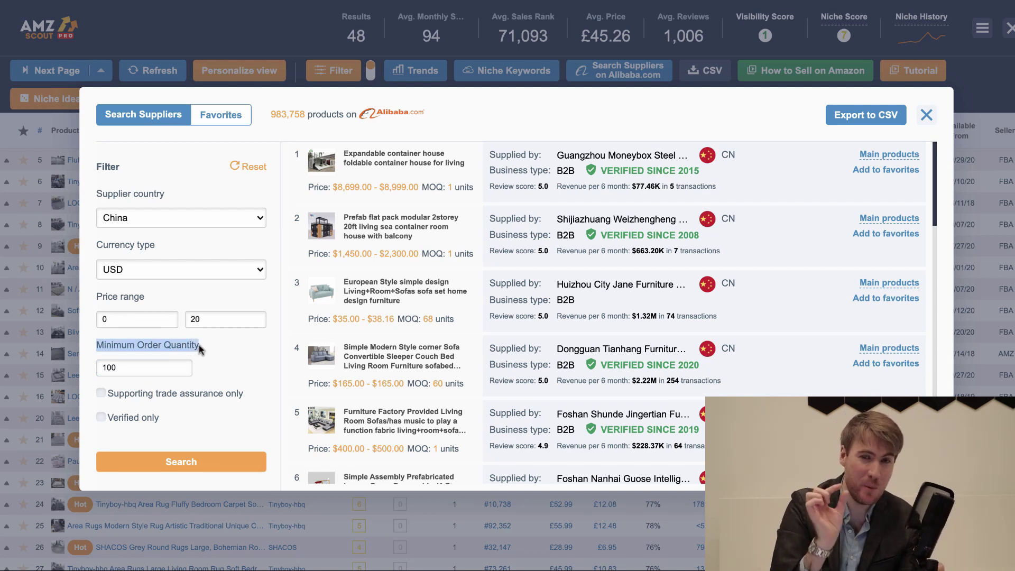
click(236, 349)
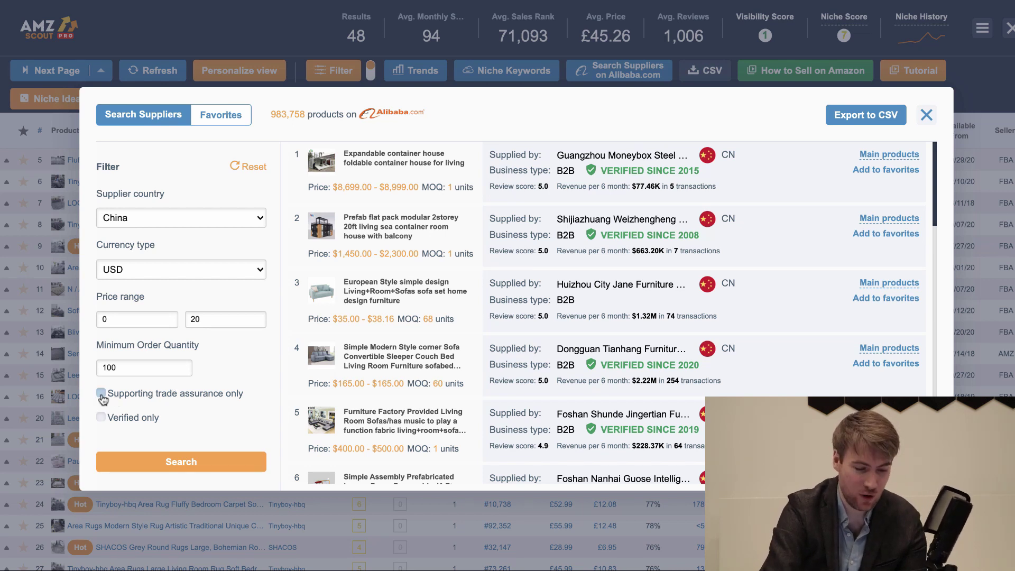
- Limit the suppliers to verified ones supporting trade assurance and run the filtered search
click(101, 394)
click(101, 418)
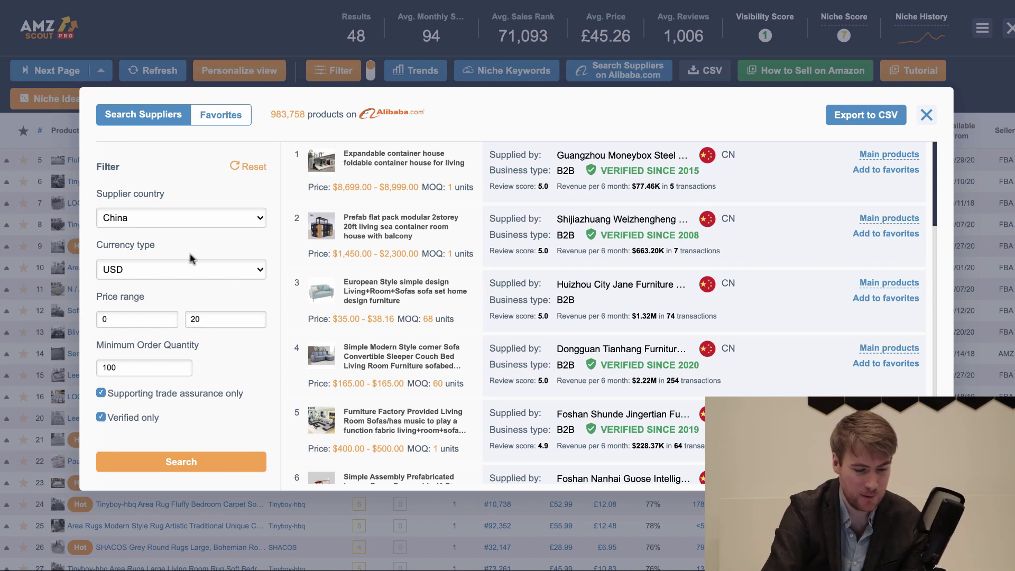
click(197, 464)
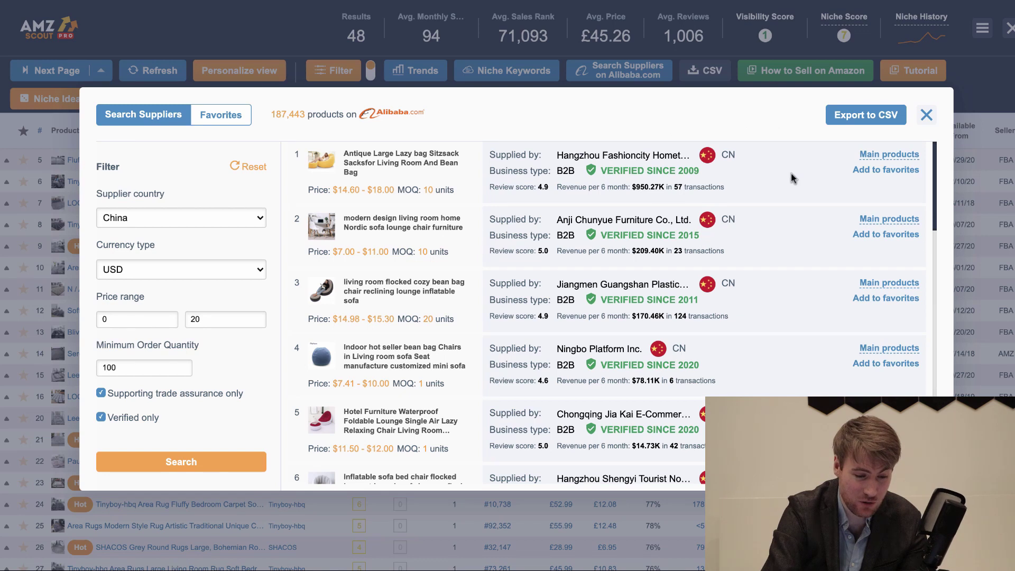
- Look through the first two pages of filtered Alibaba suppliers and close the supplier search
scroll(772, 178, down, 3)
scroll(769, 178, down, 12)
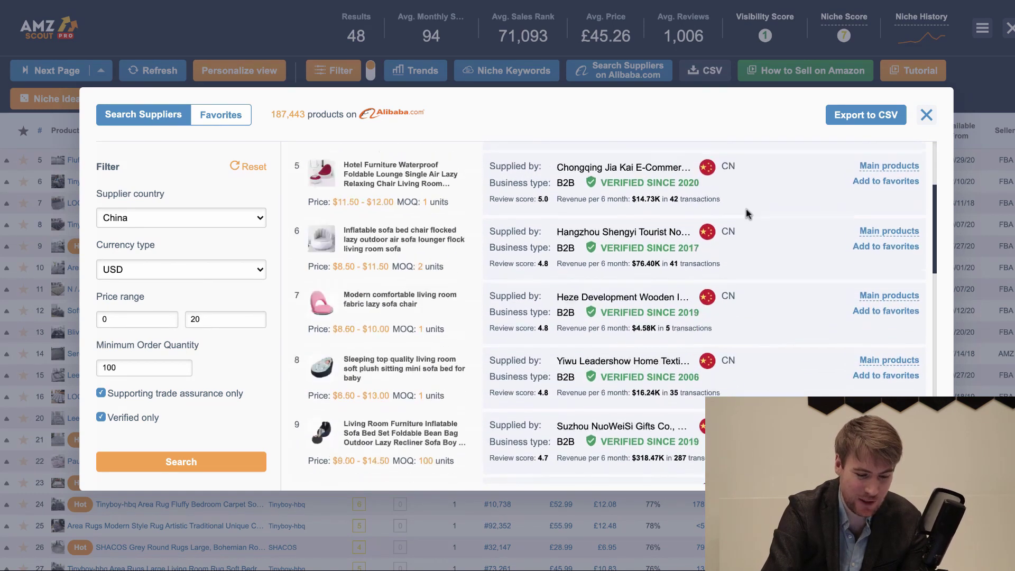
scroll(750, 222, down, 3)
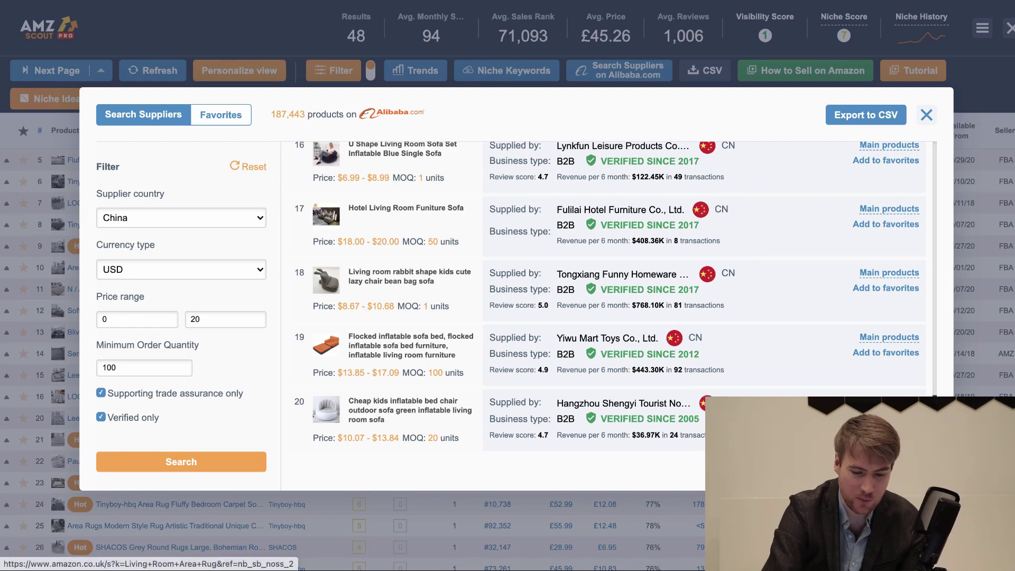
click(905, 470)
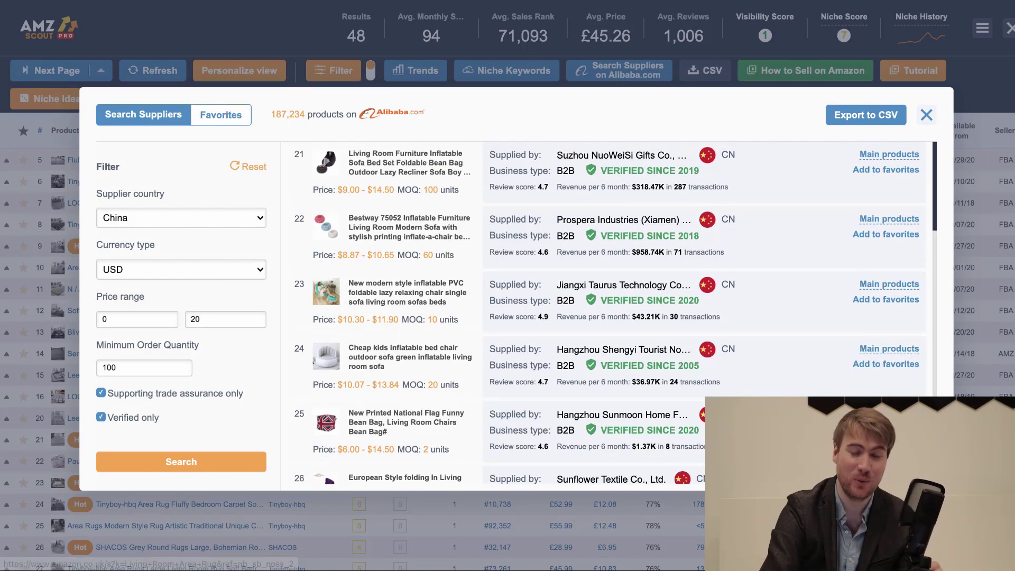
scroll(777, 256, down, 15)
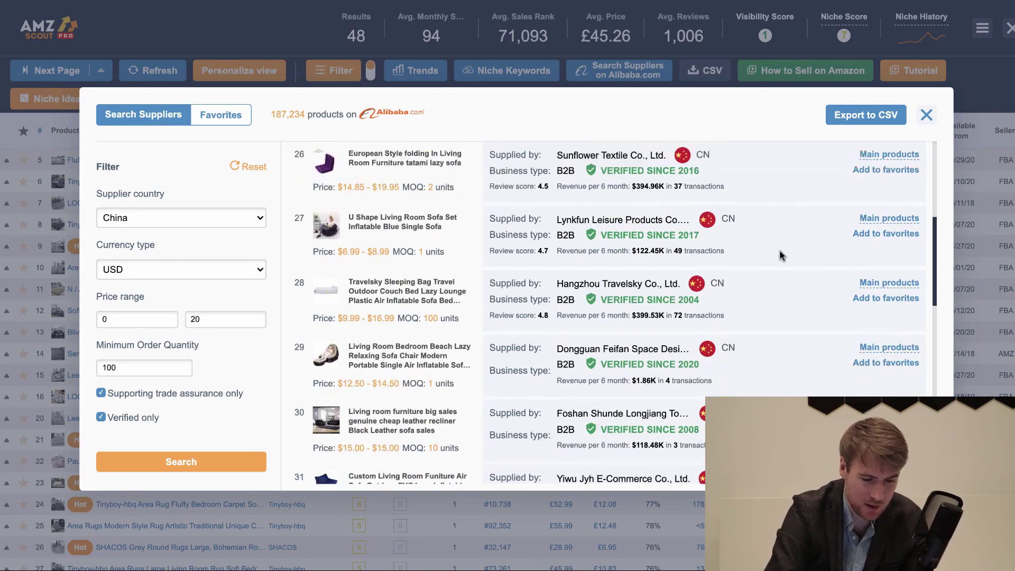
click(926, 115)
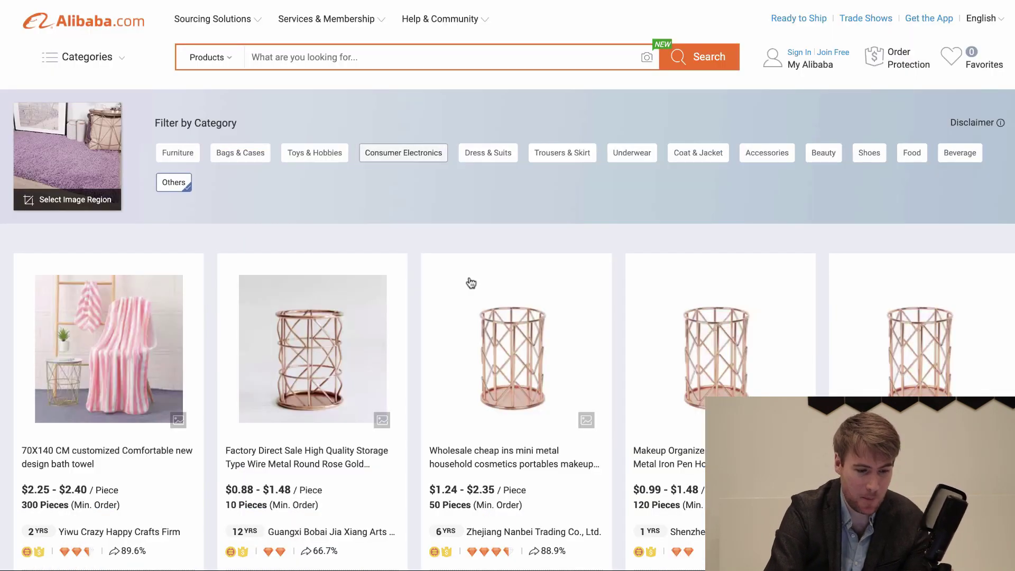
- Look through Alibaba's image-search matches for the purple rug and go back to the niche results
scroll(433, 211, down, 9)
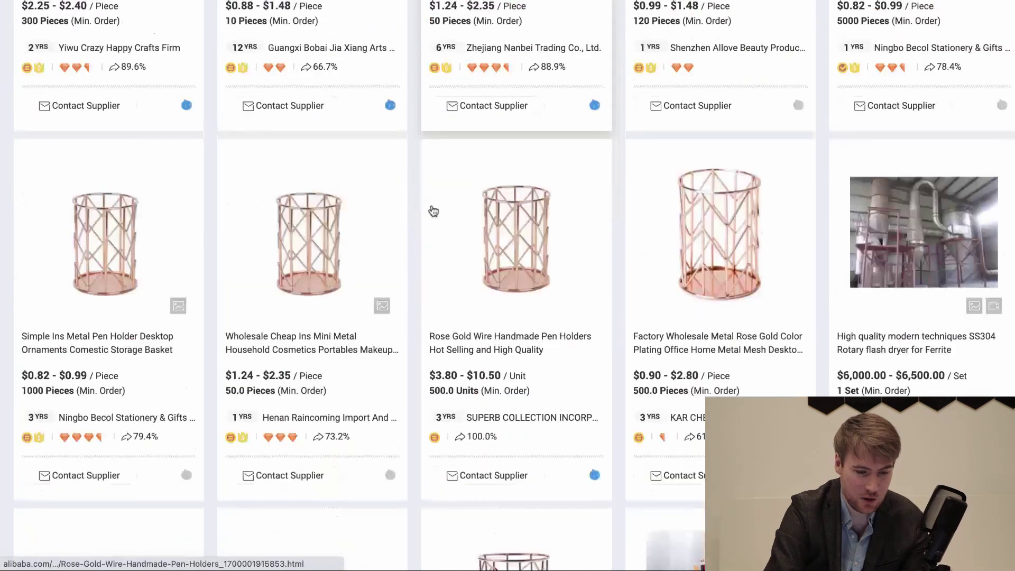
scroll(432, 211, up, 9)
click(406, 53)
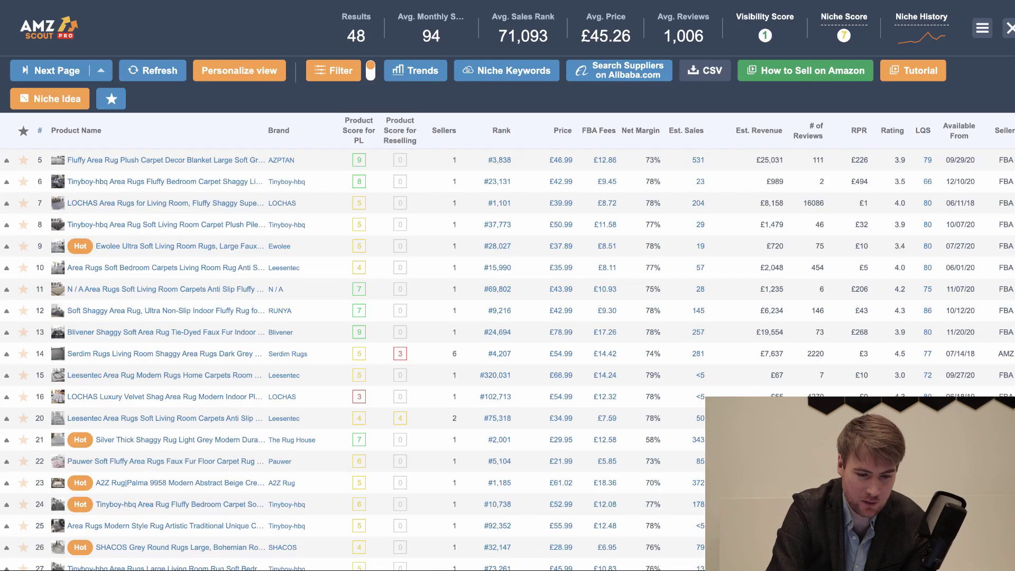
- Find the AZPTAN Fluffy Area Rug on Alibaba and compare the matching supplier offers with its Amazon listing
click(320, 163)
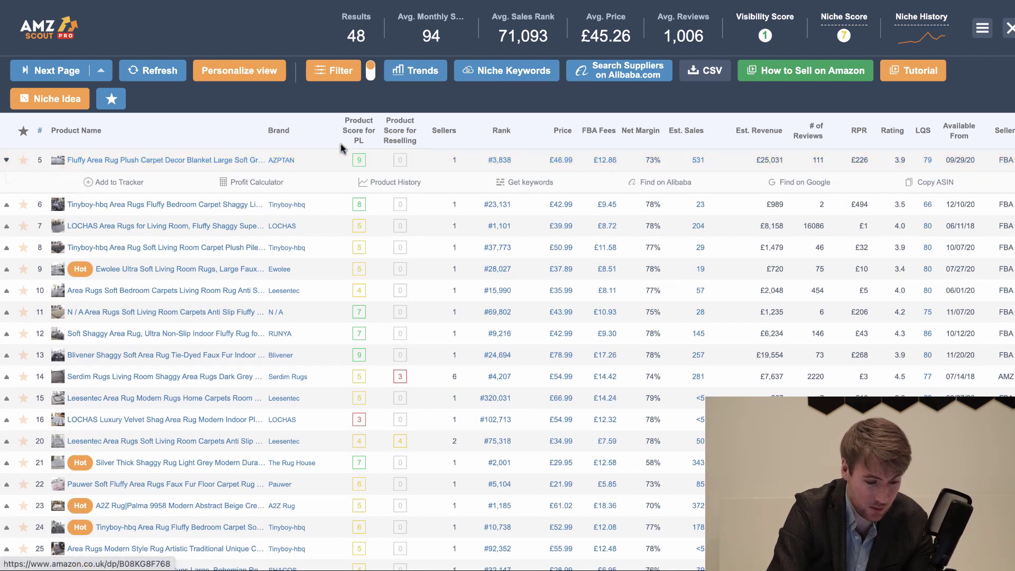
click(671, 182)
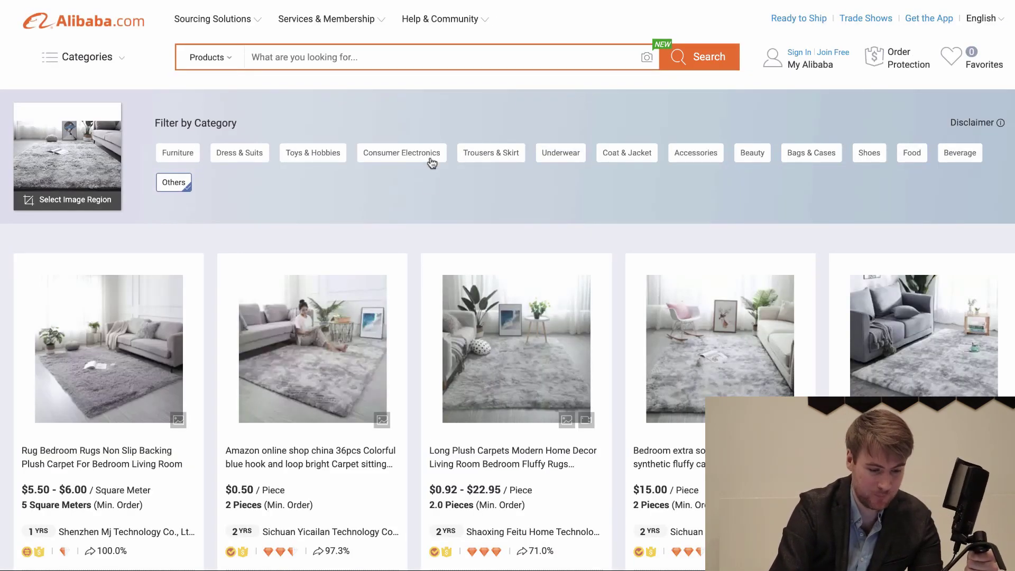
scroll(430, 161, down, 2)
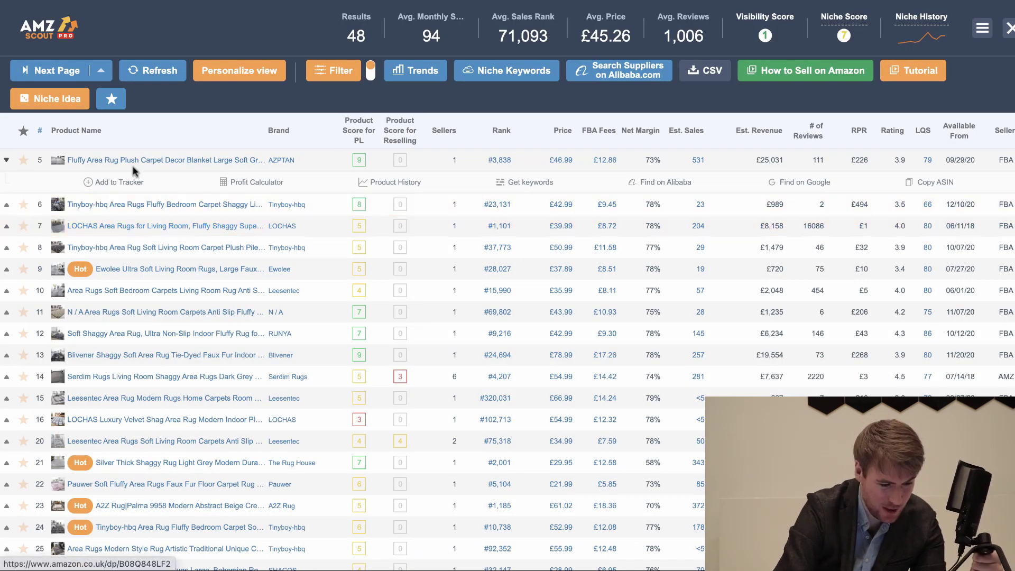
click(100, 160)
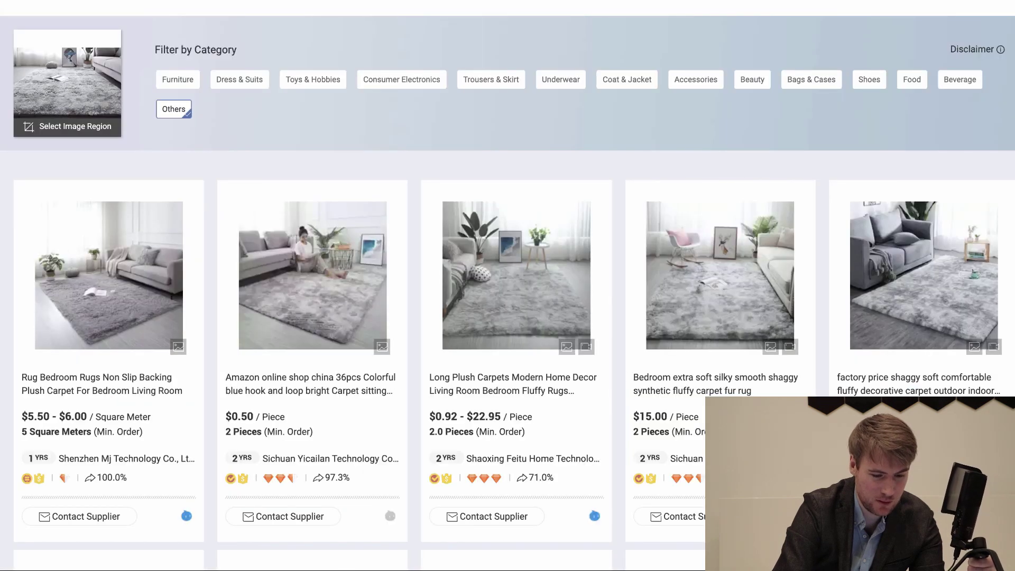
scroll(620, 223, up, 2)
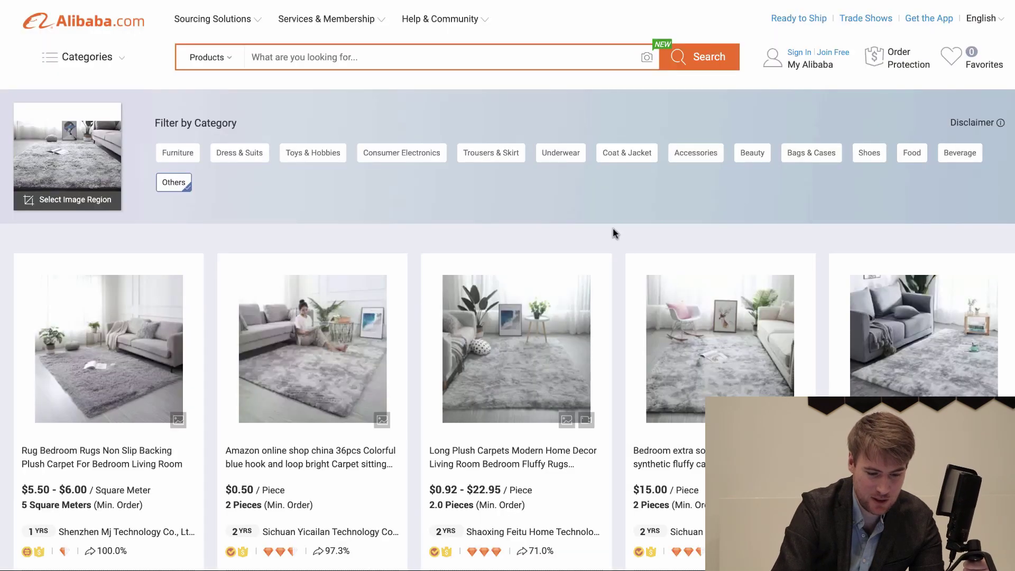
scroll(611, 233, down, 4)
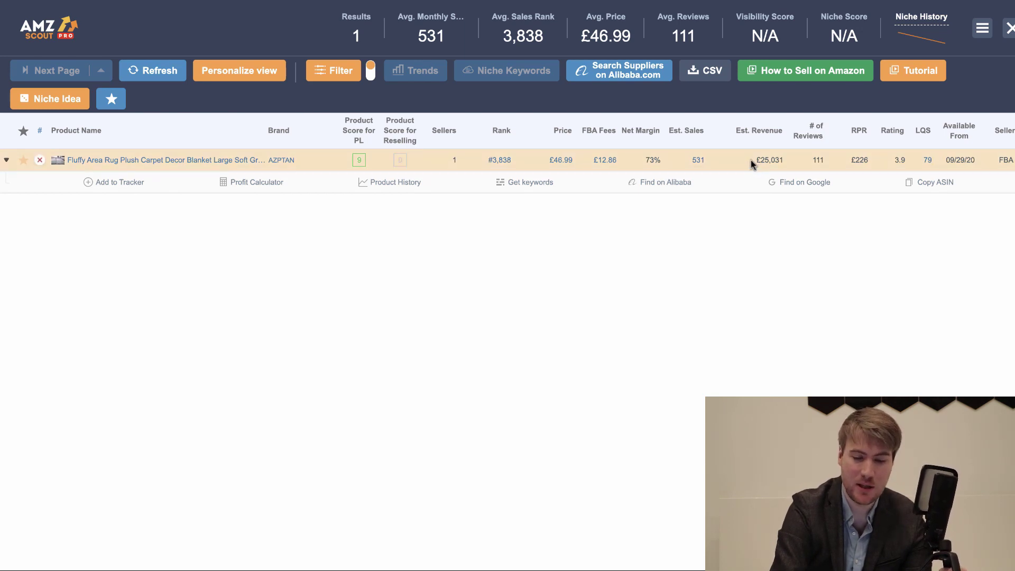
- Examine the AZPTAN rug's estimated revenue in the AMZScout PRO analysis of its listing
drag(755, 161, 794, 161)
click(763, 239)
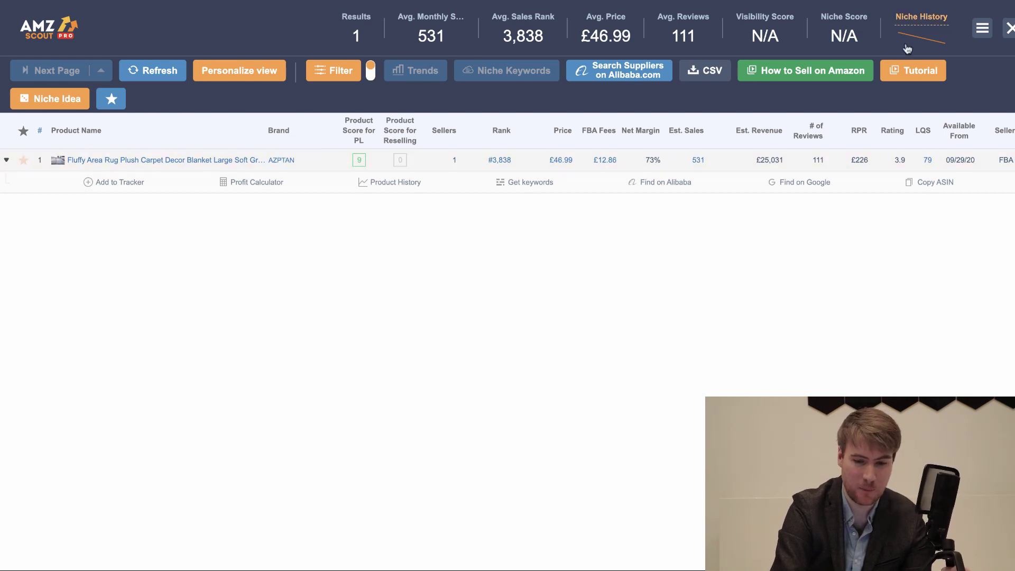
- Close the AMZScout PRO analysis and look through Alibaba's image-search matches for the grey fluffy rug
click(1010, 29)
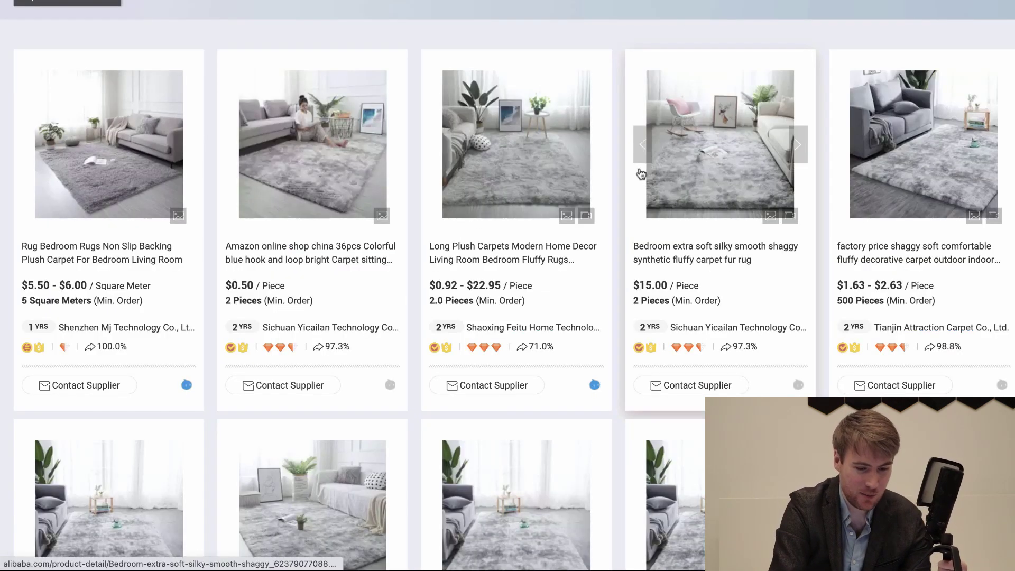
scroll(635, 175, up, 5)
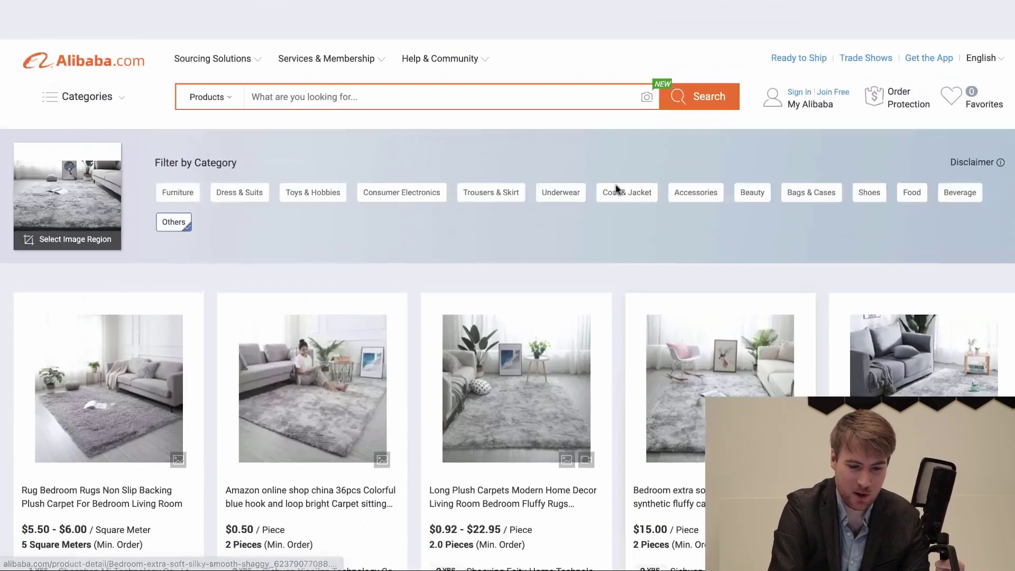
scroll(2, 311, down, 1)
scroll(2, 311, down, 2)
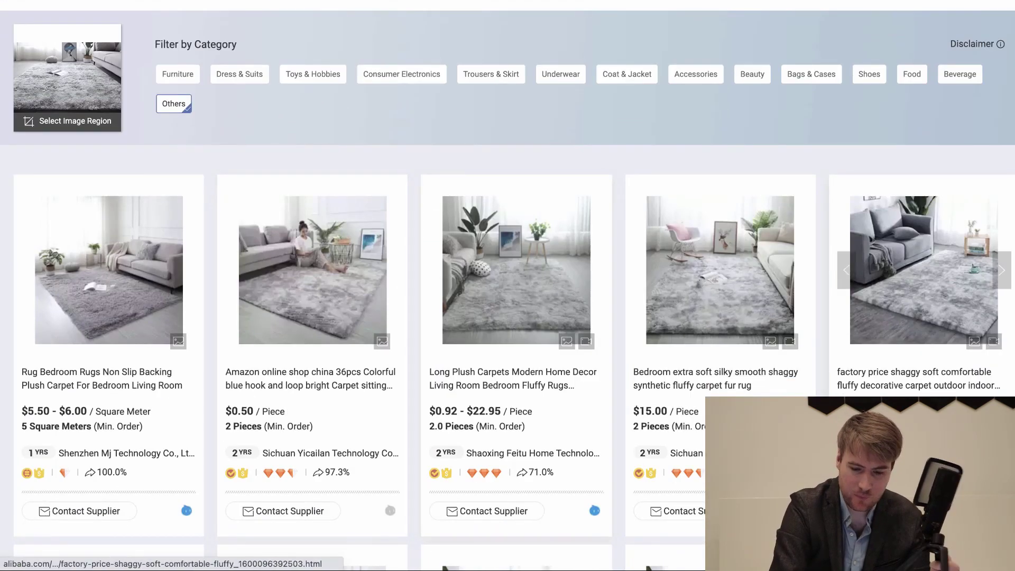
scroll(925, 275, down, 1)
scroll(636, 137, down, 8)
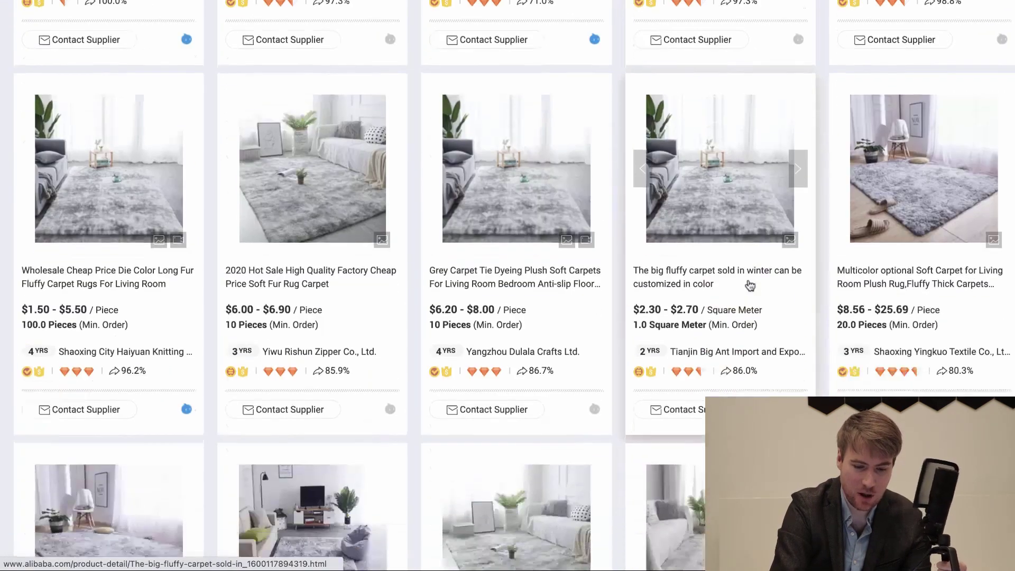
scroll(637, 137, down, 11)
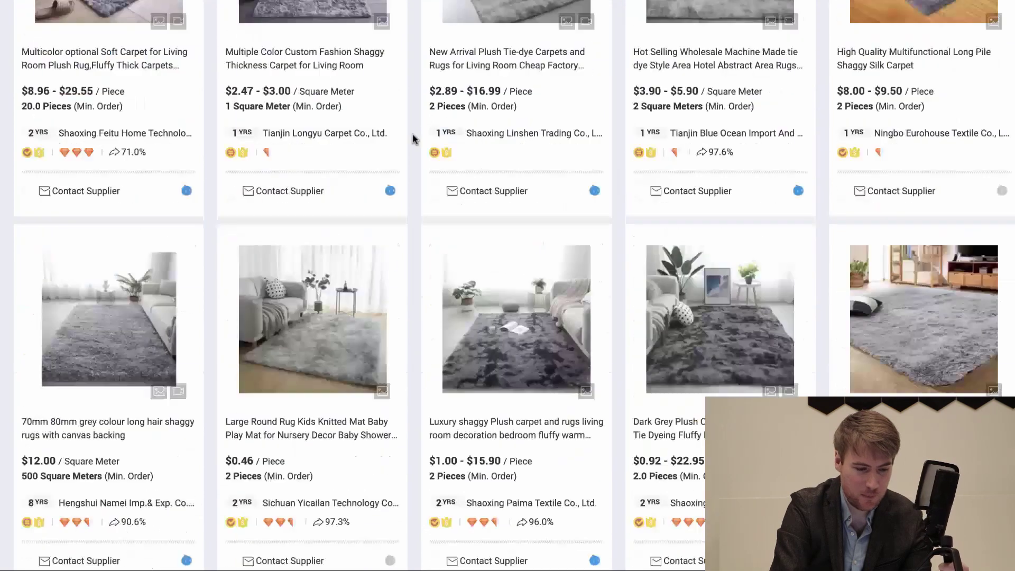
scroll(1, 136, up, 18)
scroll(476, 297, down, 2)
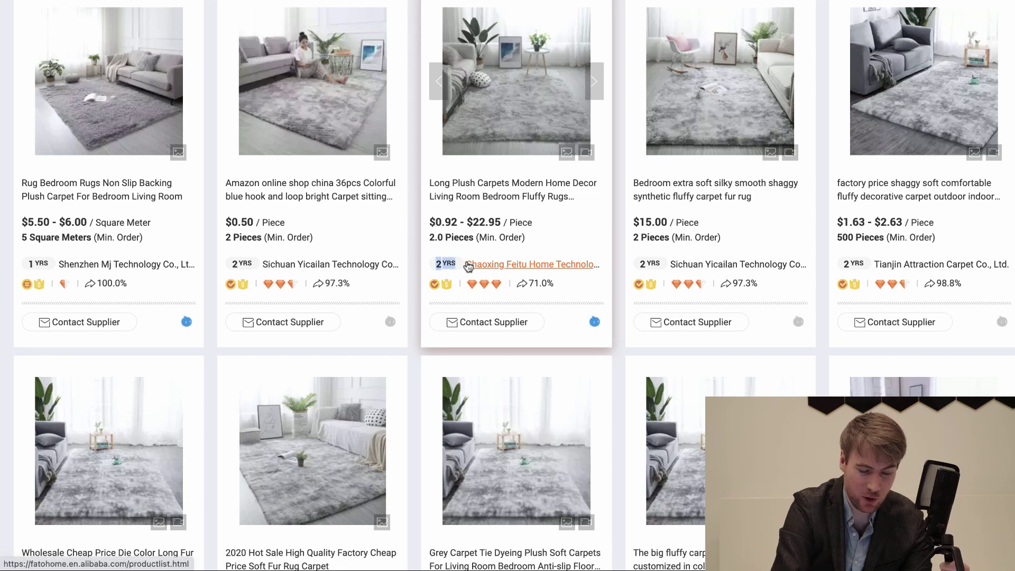
- Open the Shaoxing Feitu Home Technology store from its plush carpet offer, look through its products and return to the image-search matches
click(465, 264)
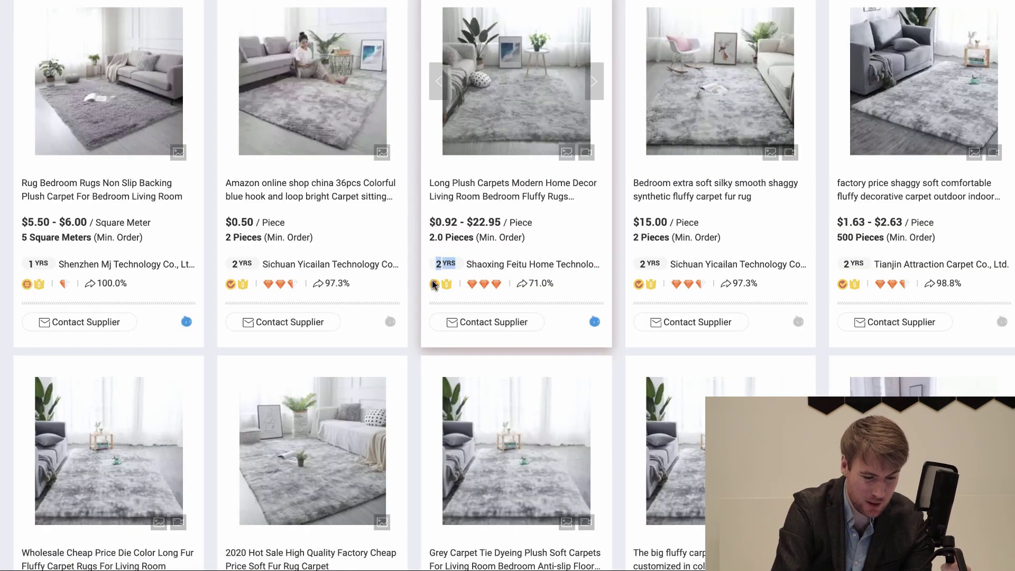
click(446, 288)
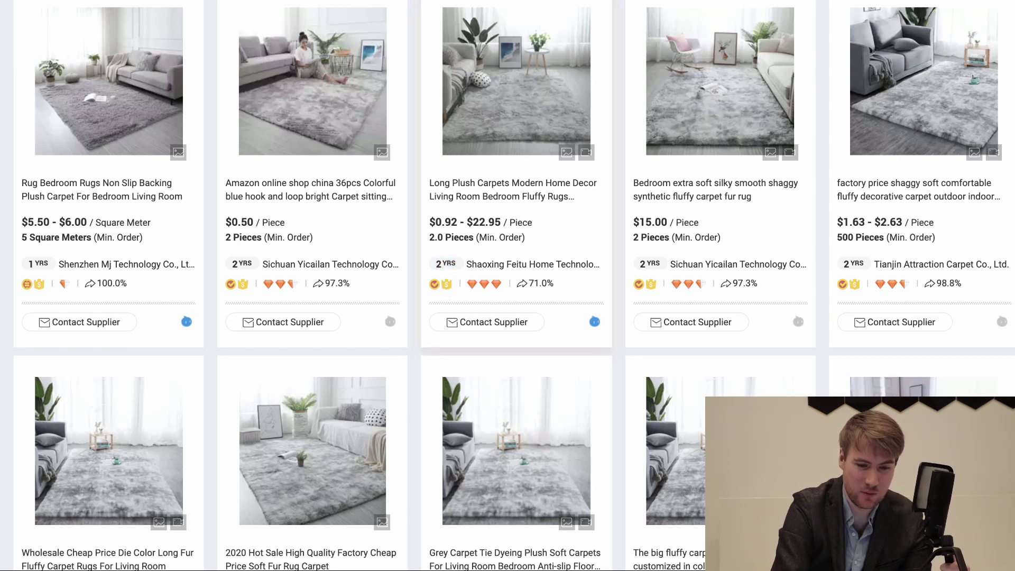
scroll(45, 231, down, 1)
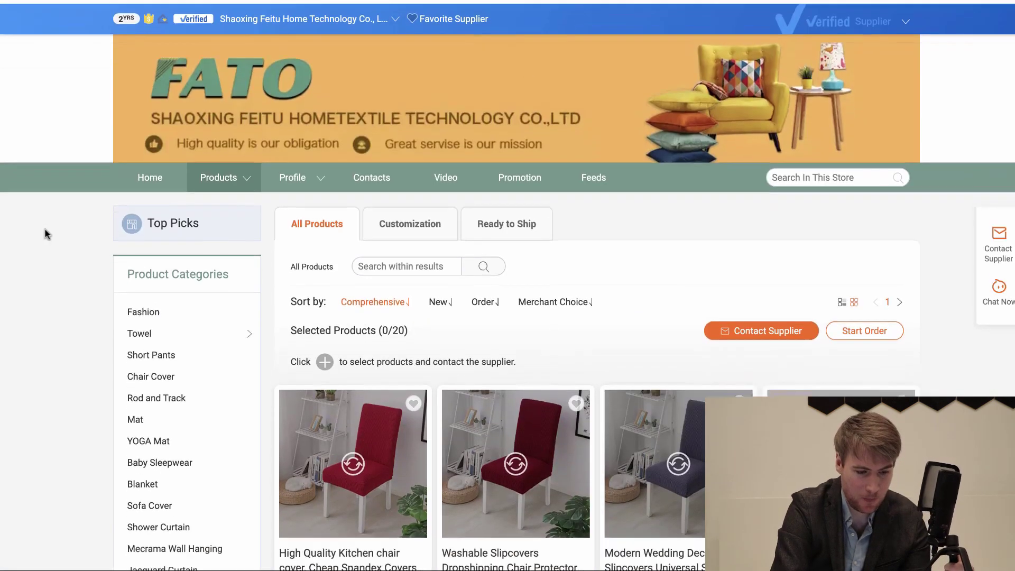
scroll(432, 166, up, 1)
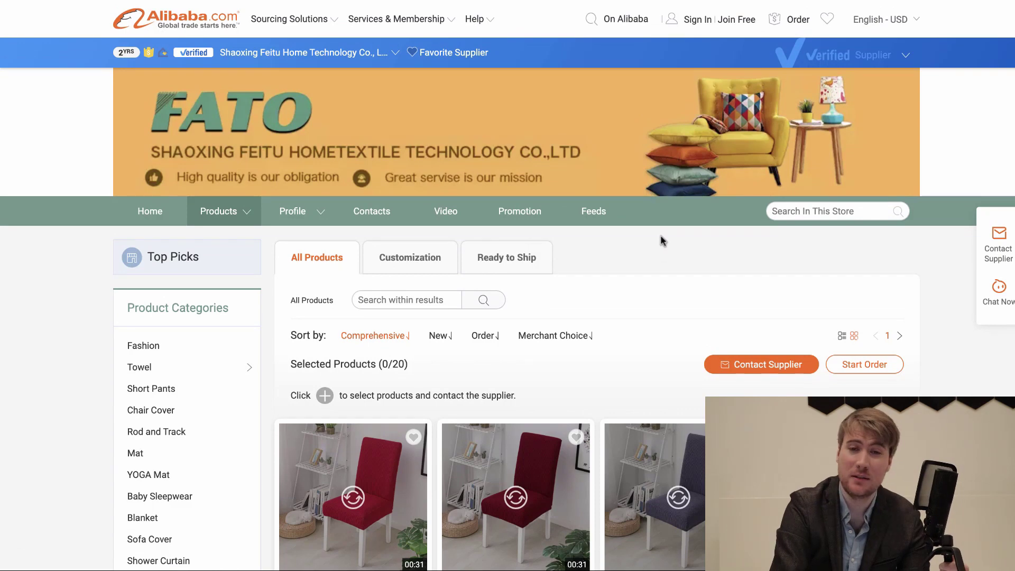
scroll(662, 240, down, 7)
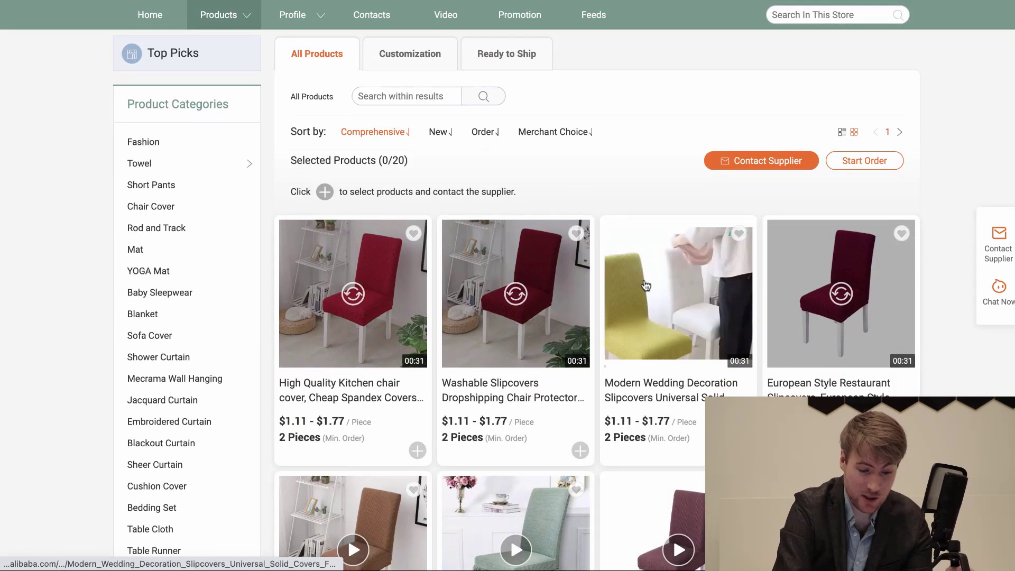
scroll(922, 215, down, 12)
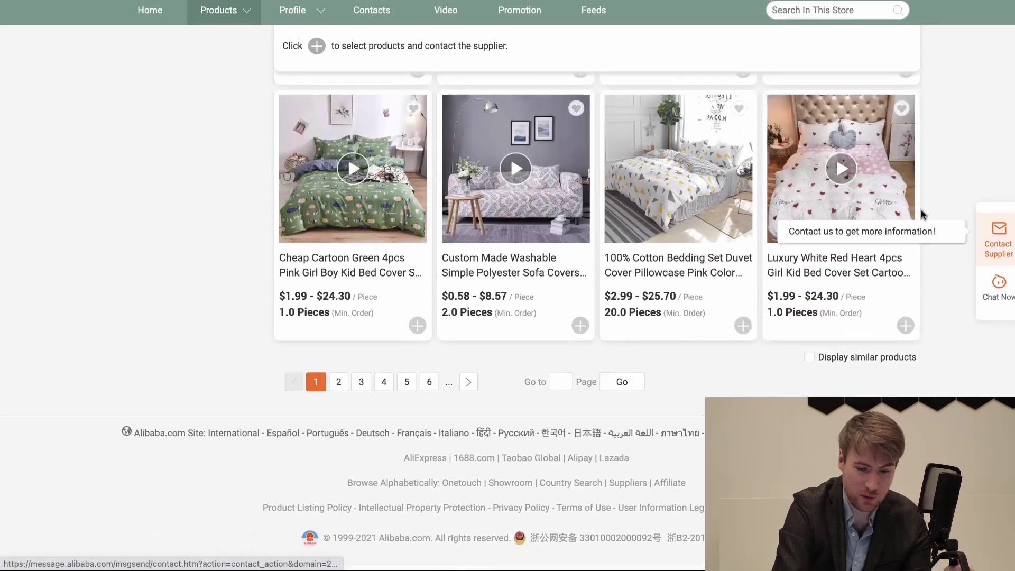
scroll(923, 215, up, 20)
scroll(731, 211, down, 5)
scroll(729, 218, up, 5)
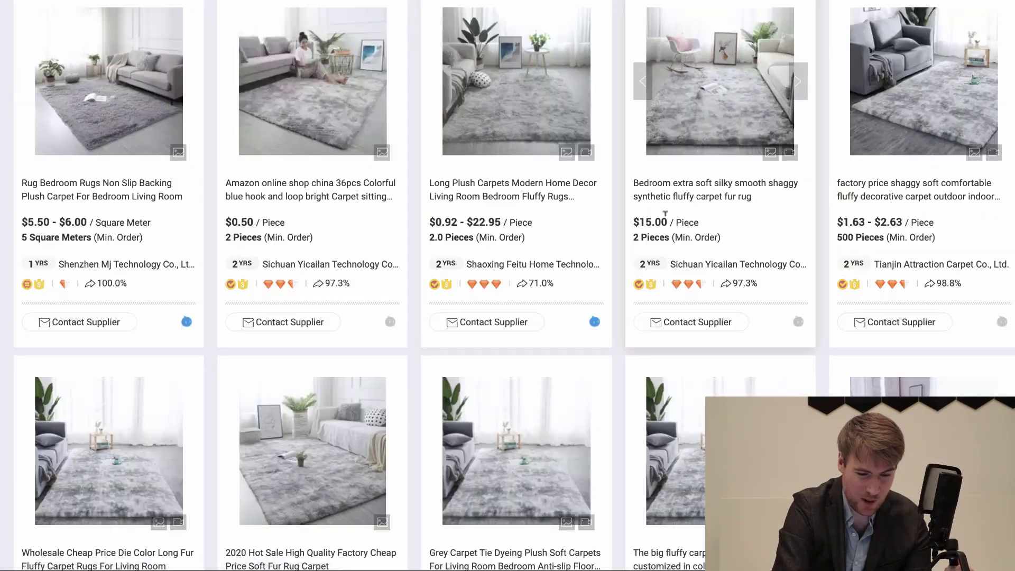
- Open the "Bedroom extra soft silky smooth shaggy synthetic fluffy carpet fur rug" offer and examine its supplier information and accepted payment methods
scroll(666, 213, up, 1)
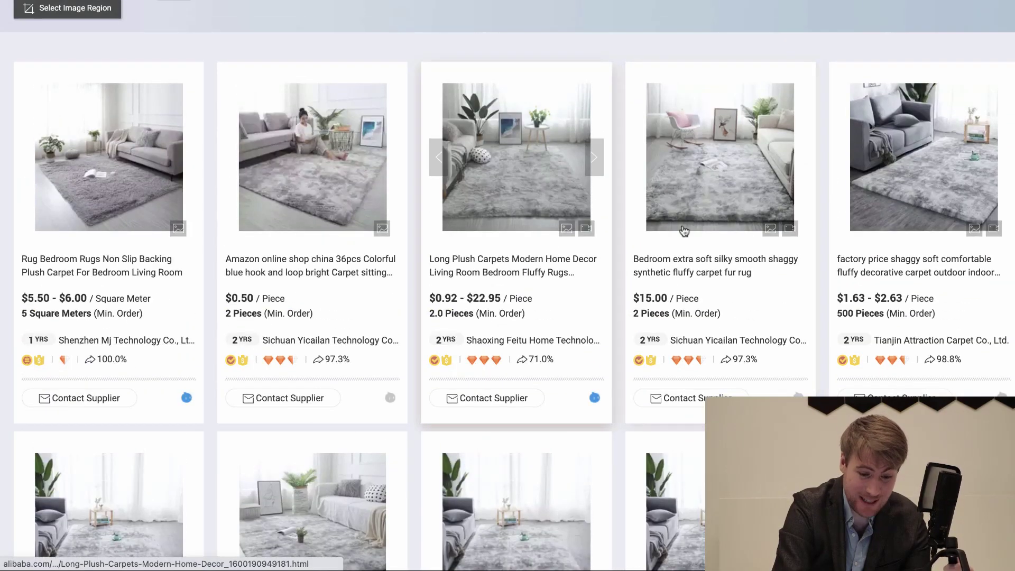
click(697, 201)
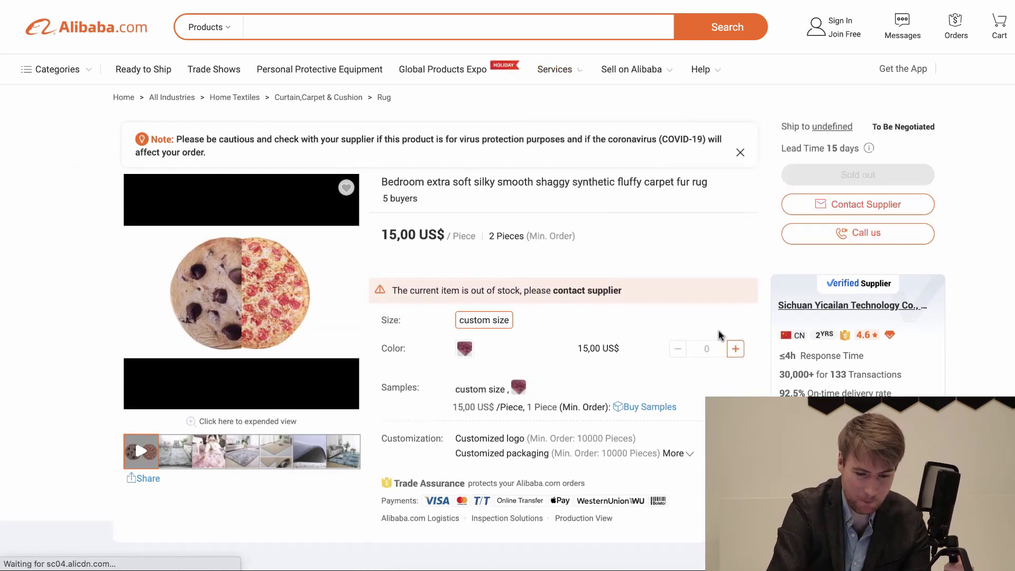
scroll(754, 263, down, 1)
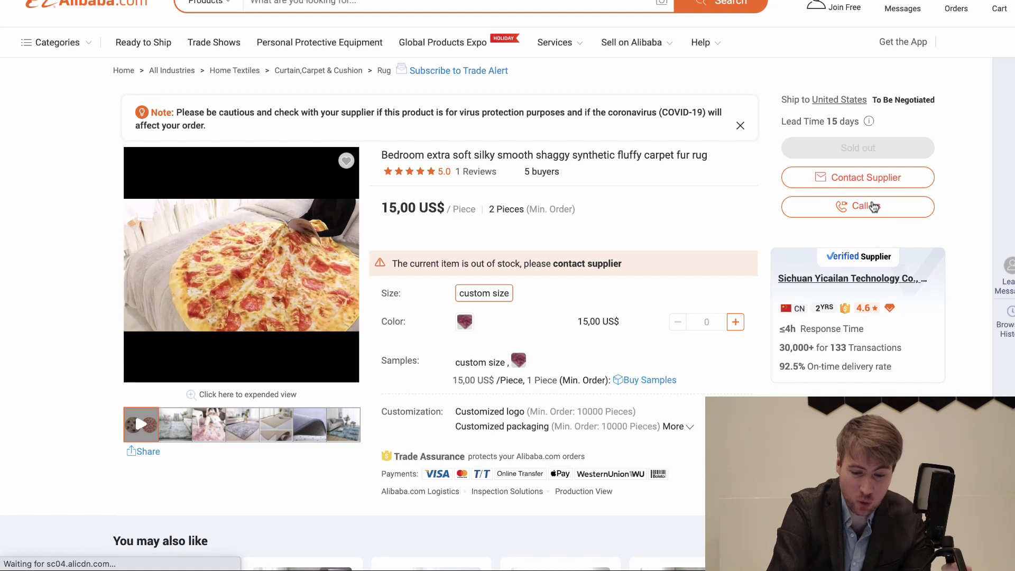
scroll(772, 206, down, 1)
scroll(756, 201, down, 3)
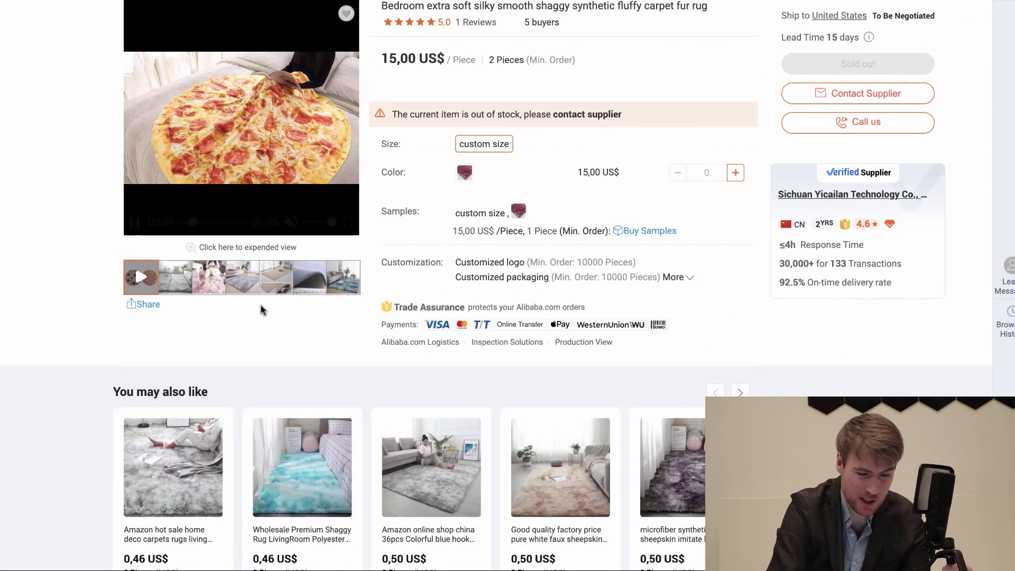
scroll(38, 283, up, 4)
scroll(38, 282, down, 1)
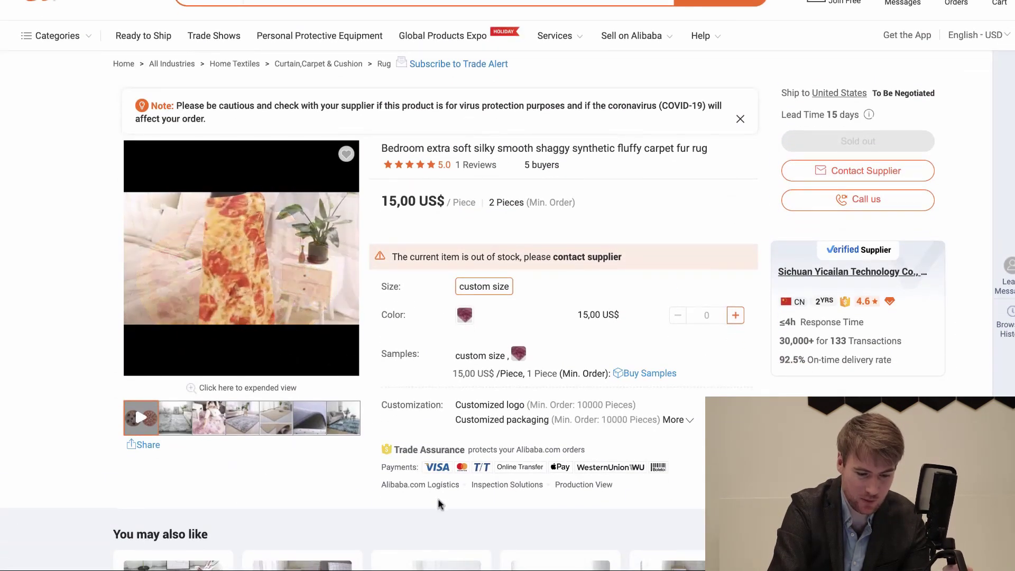
drag(385, 466, 689, 476)
click(689, 476)
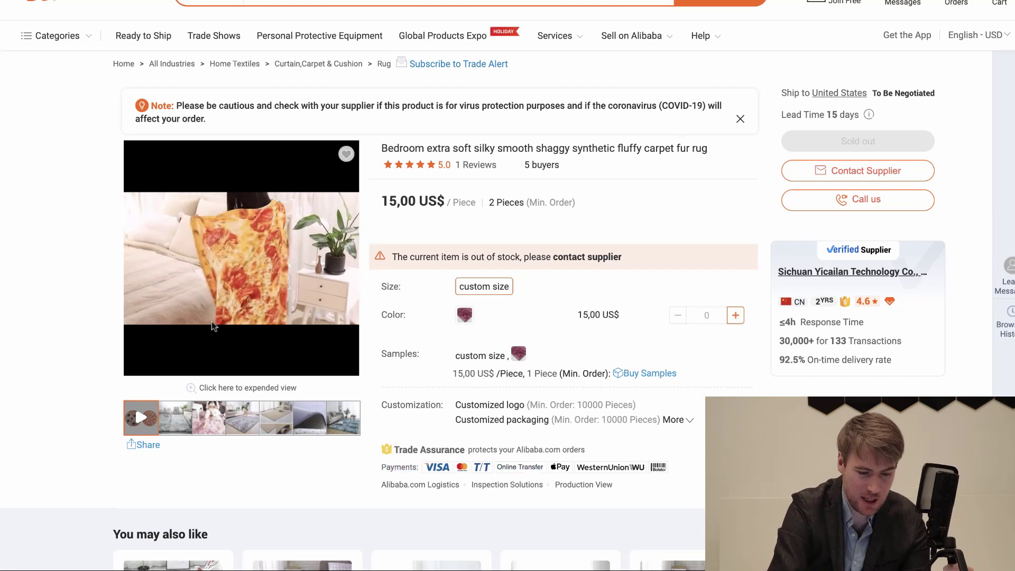
- Read through the shaggy fur rug's product details, including its packaging and delivery information
scroll(15, 290, down, 1)
scroll(15, 289, down, 10)
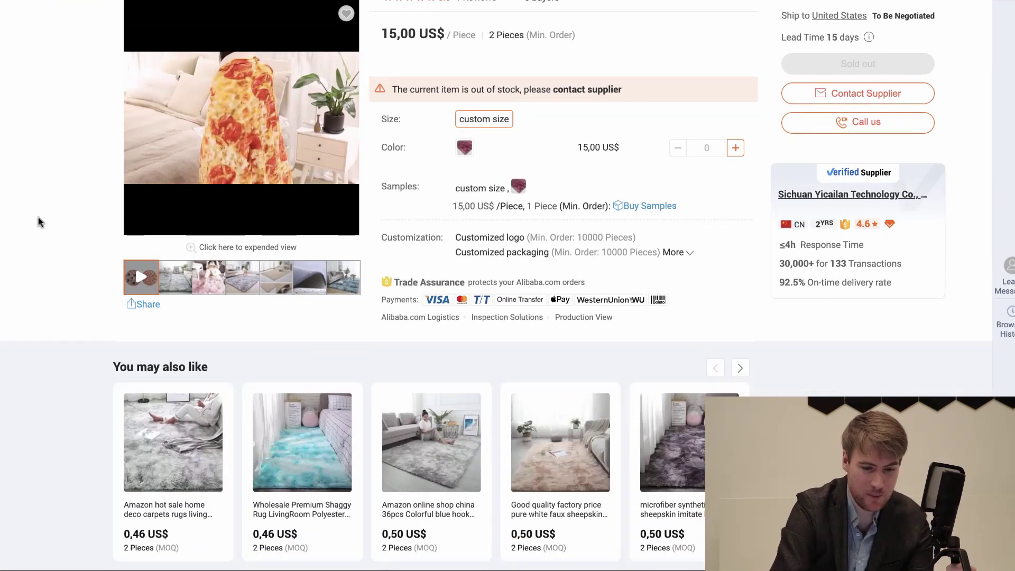
scroll(53, 197, down, 10)
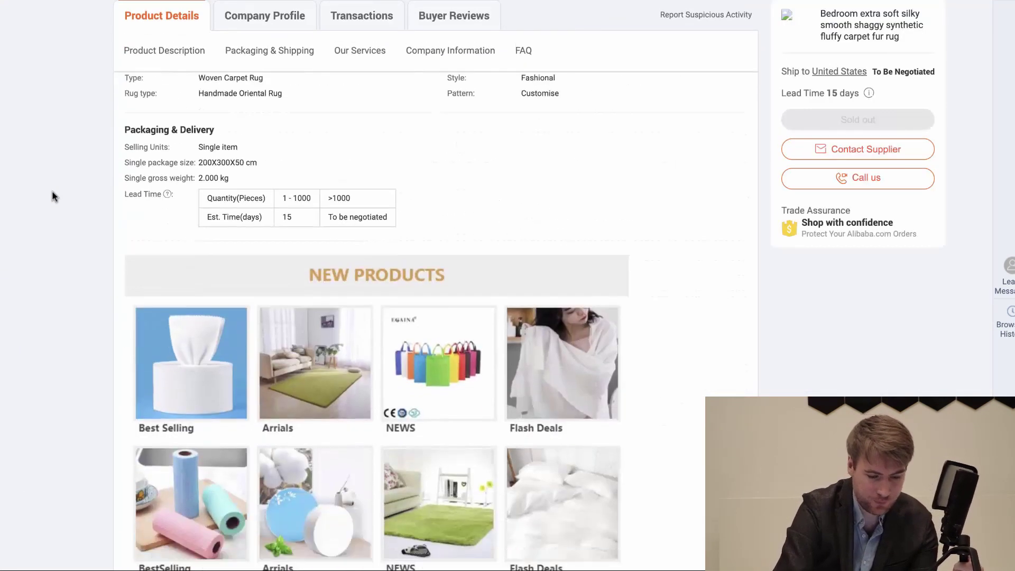
scroll(53, 197, down, 10)
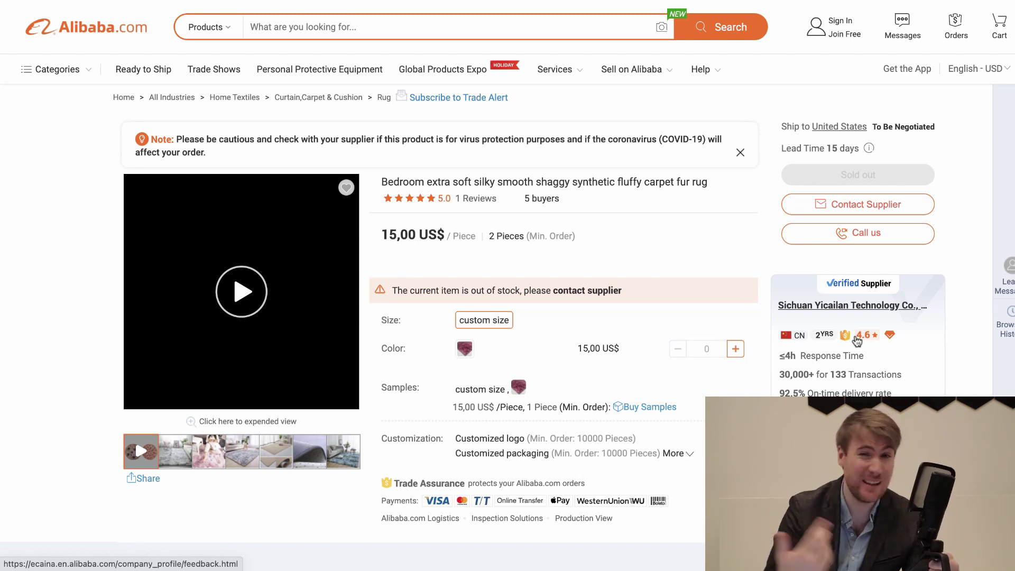
- Open the ratings and reviews of Sichuan Yicailan Technology and examine the supplier's overall rating
click(857, 339)
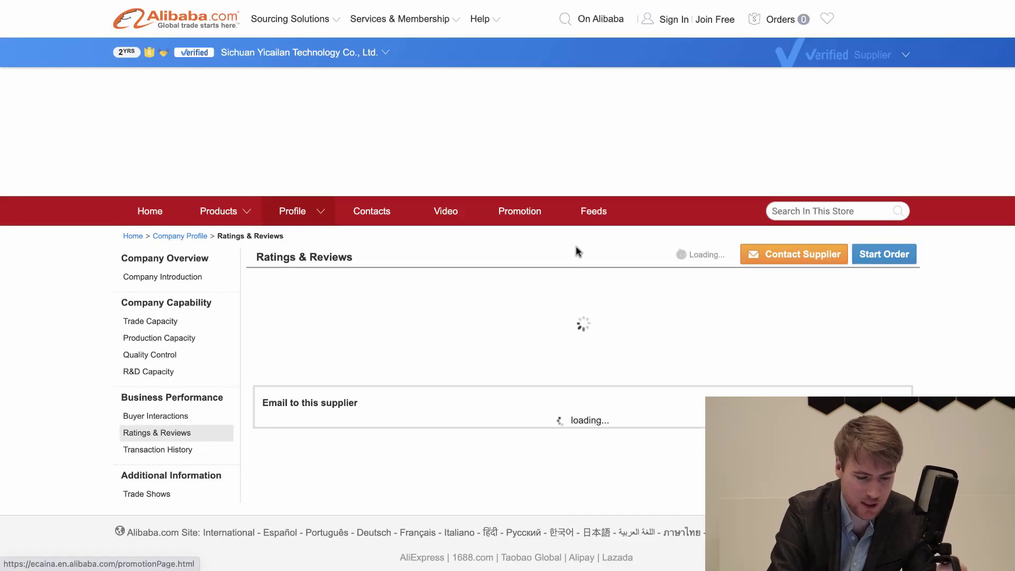
scroll(592, 271, down, 5)
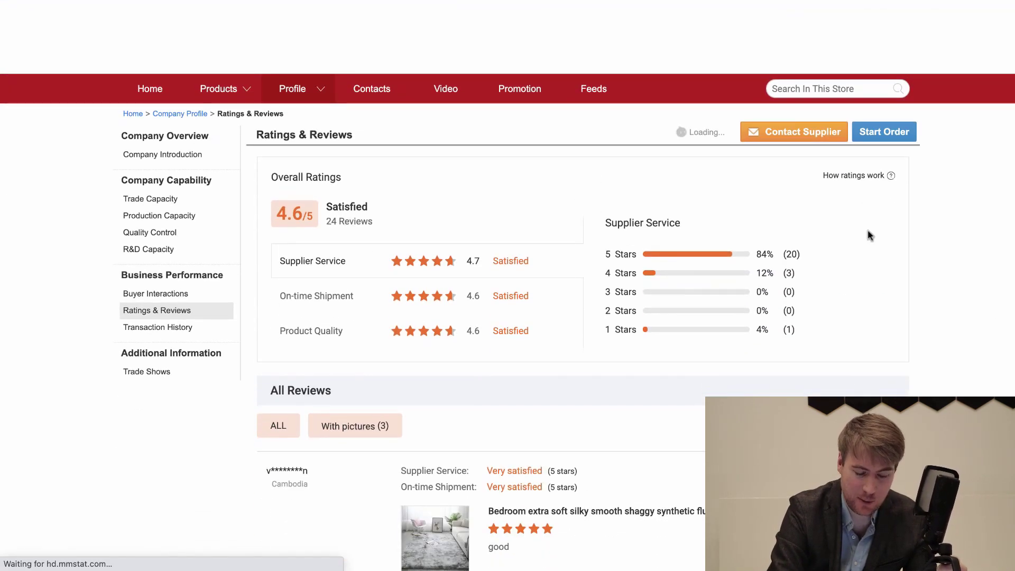
scroll(881, 201, down, 1)
scroll(877, 201, up, 1)
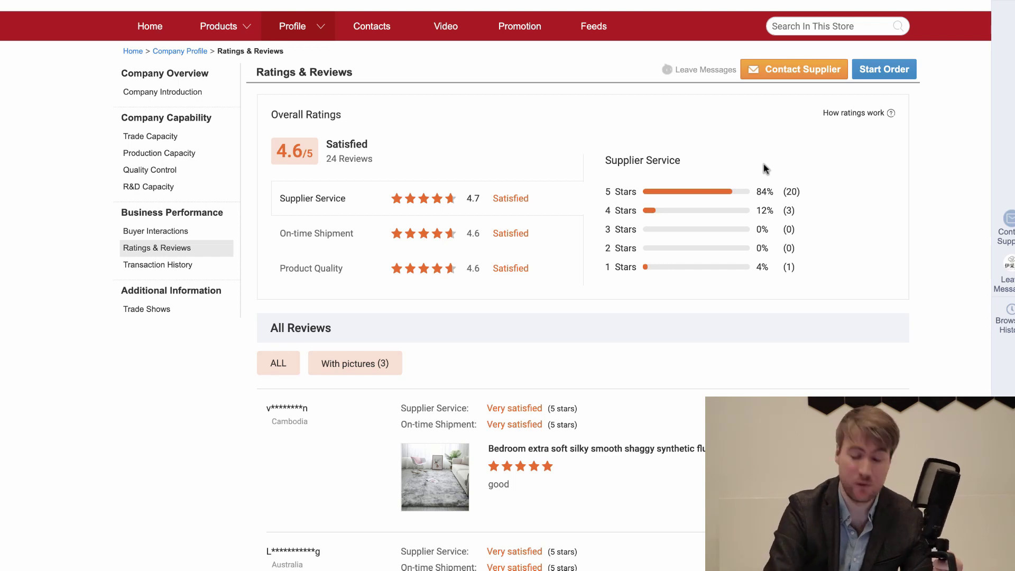
scroll(756, 196, down, 1)
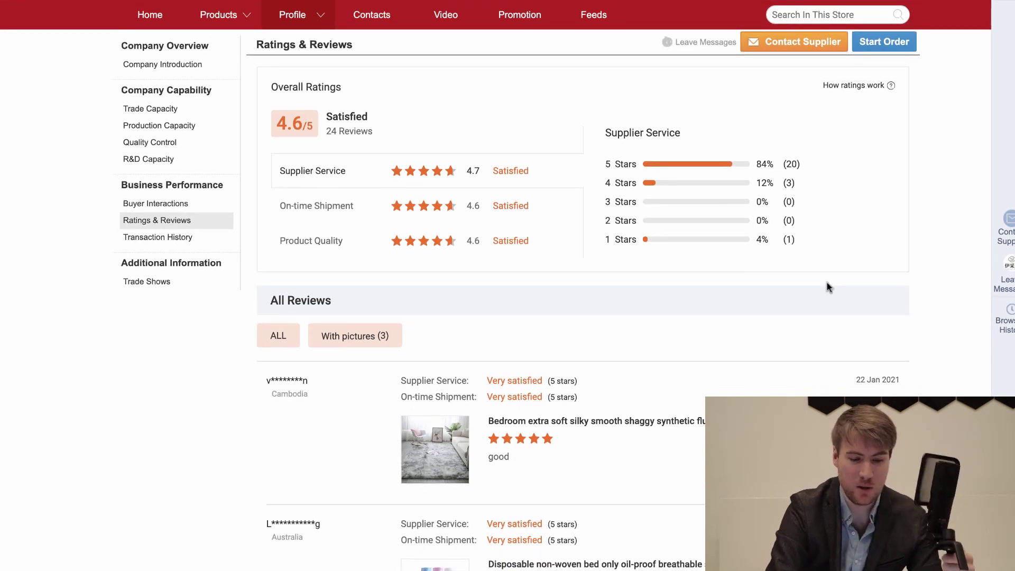
drag(280, 122, 316, 126)
click(557, 178)
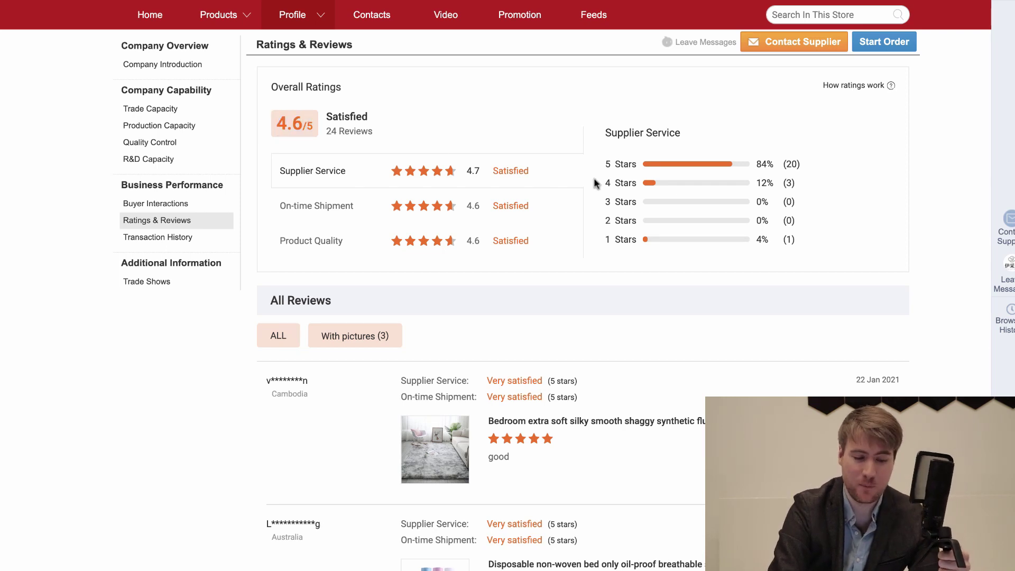
- Check the supplier service star breakdown and read through the buyer reviews on the first page
scroll(759, 249, down, 2)
scroll(764, 198, up, 3)
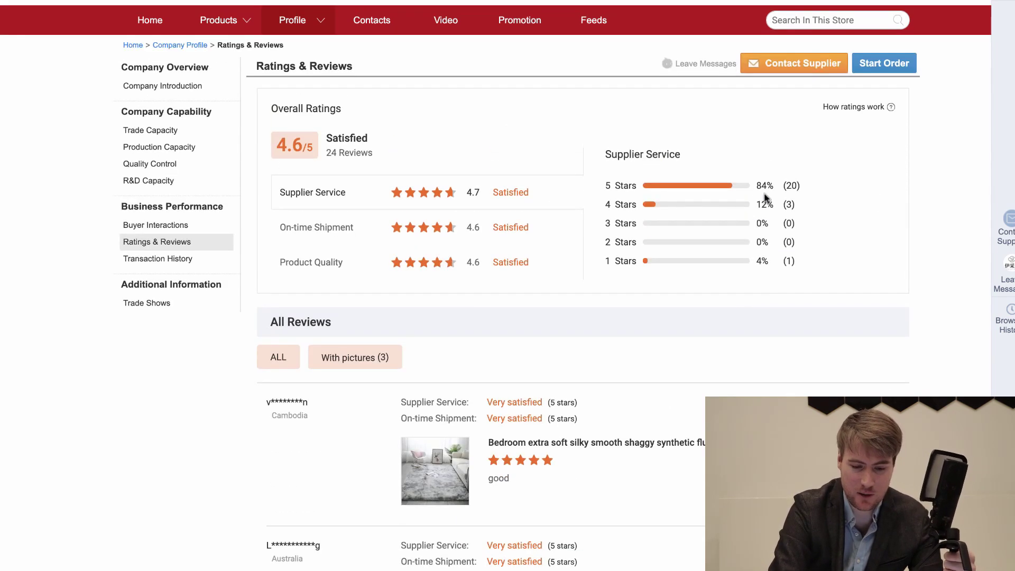
scroll(857, 185, down, 1)
scroll(808, 160, down, 10)
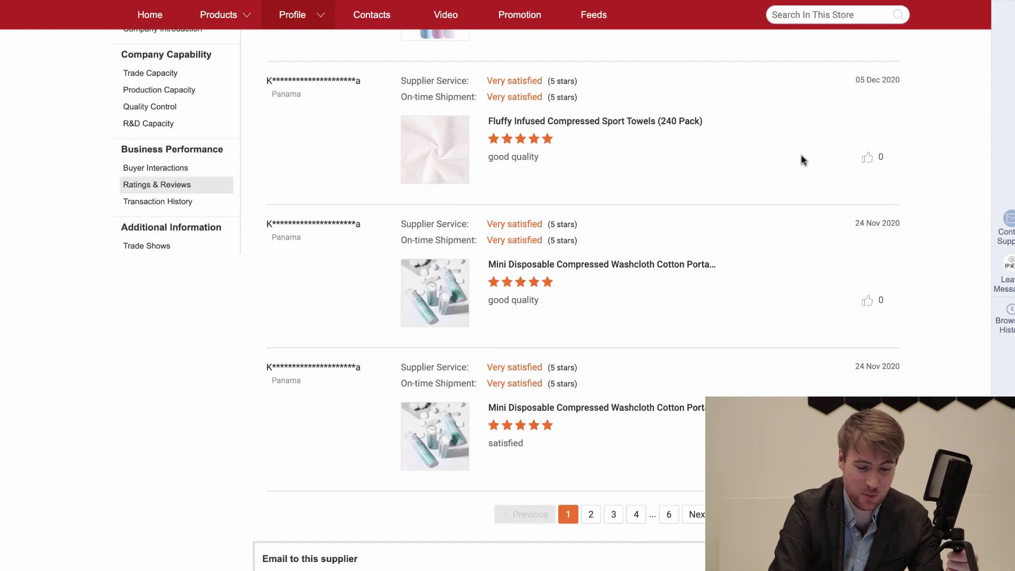
scroll(789, 140, up, 10)
scroll(793, 346, down, 3)
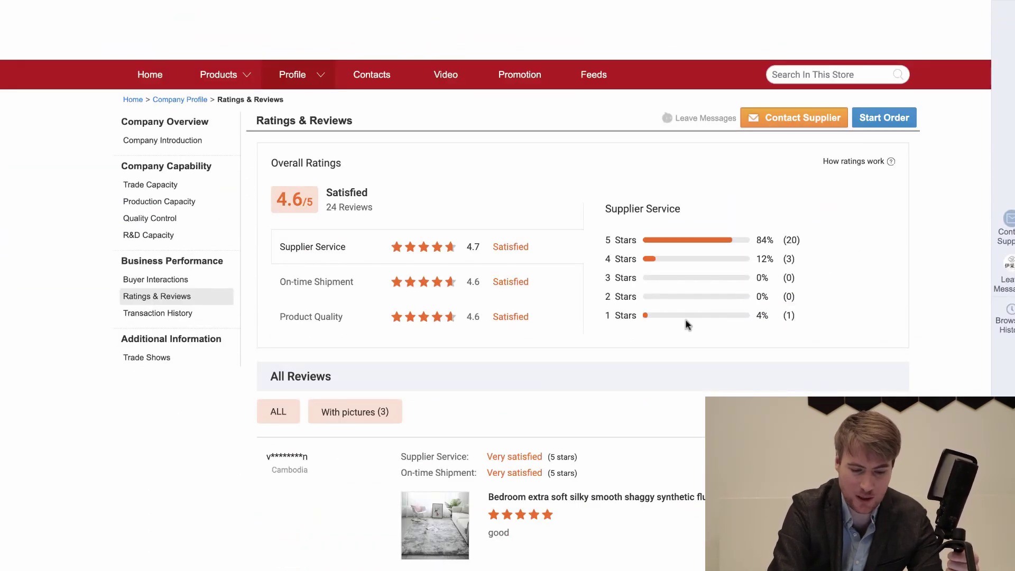
- Show the star breakdown for product quality and read the buyer reviews again
mouse_move(450, 315)
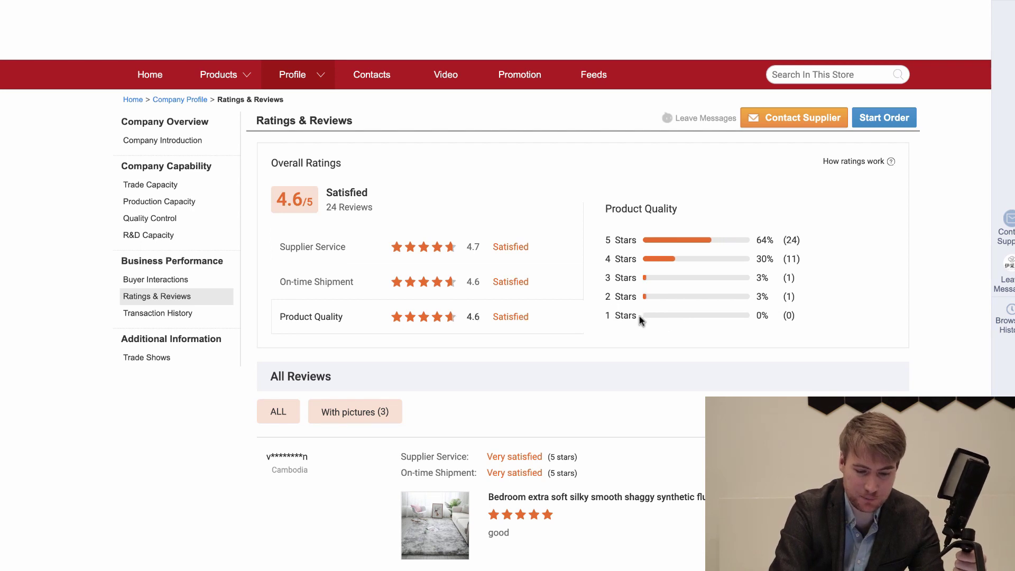
scroll(621, 313, down, 15)
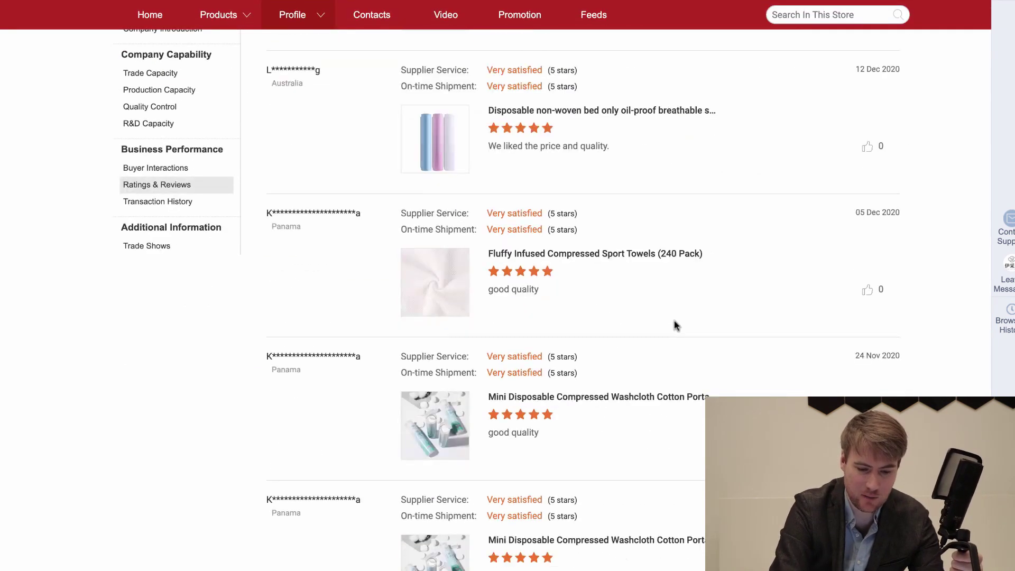
scroll(675, 323, down, 3)
scroll(673, 317, up, 12)
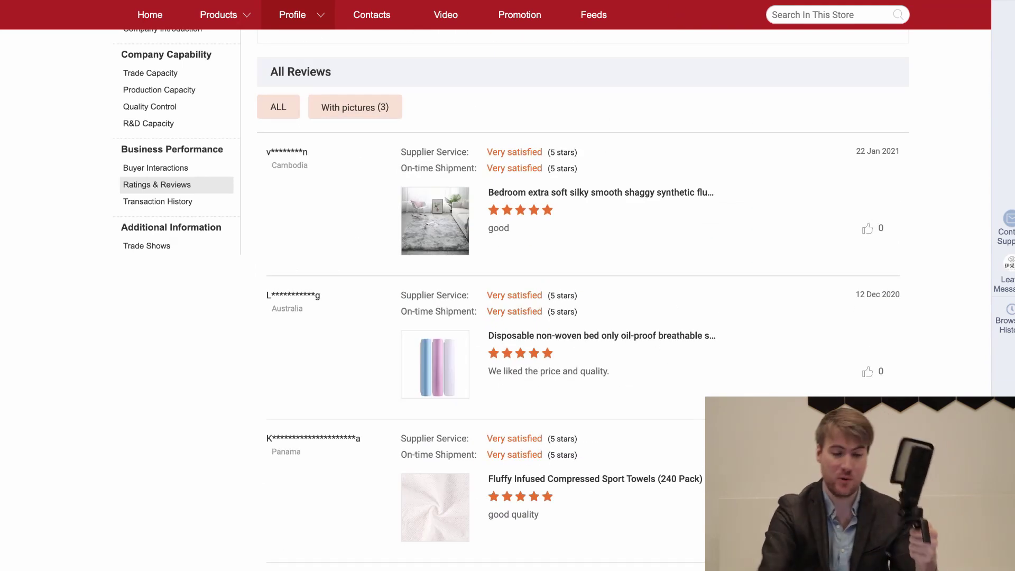
- Open the free account registration form from the shaggy fur rug's product page and switch the form's language to English
key(ctrl+Tab)
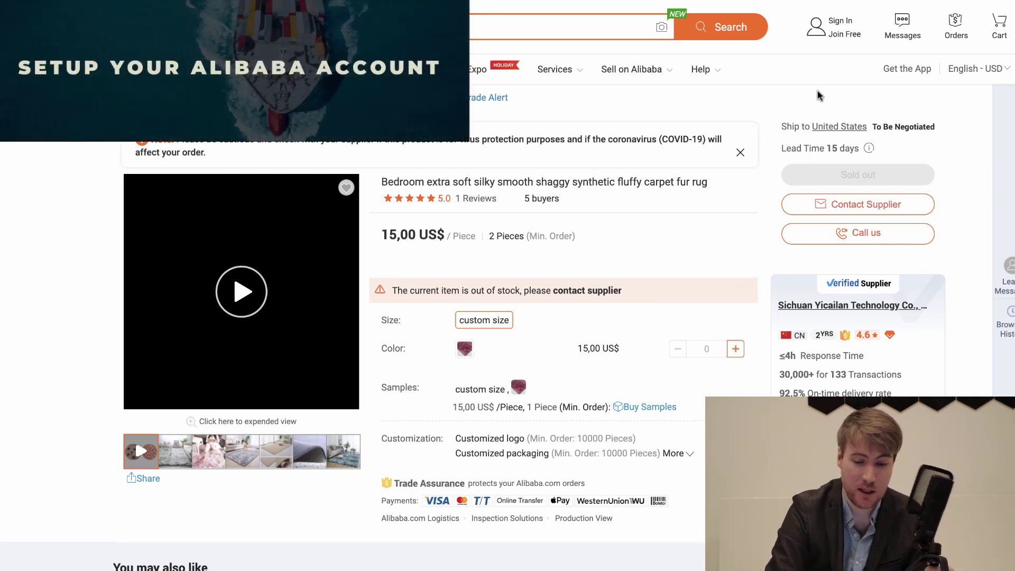
mouse_move(840, 26)
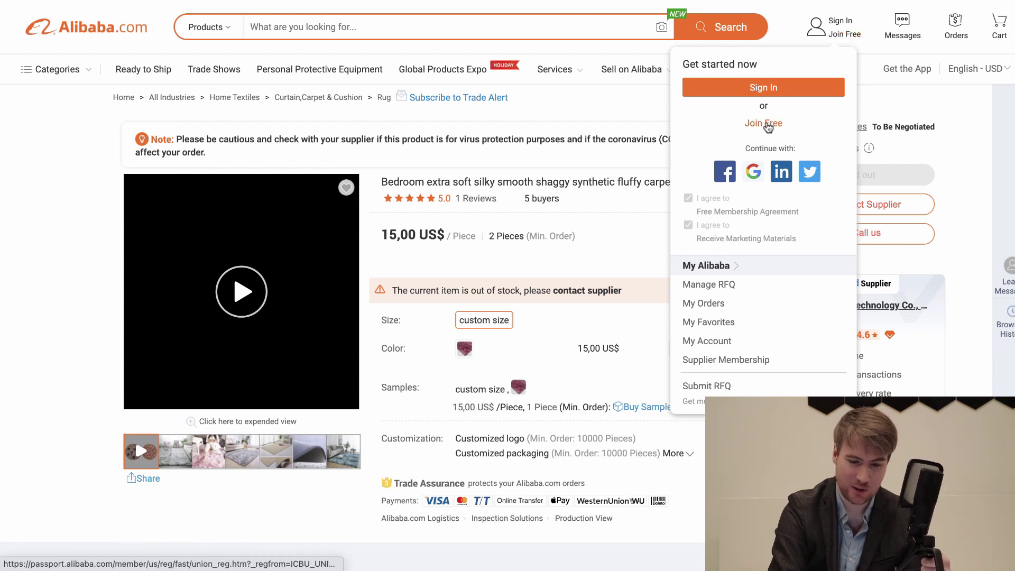
click(767, 125)
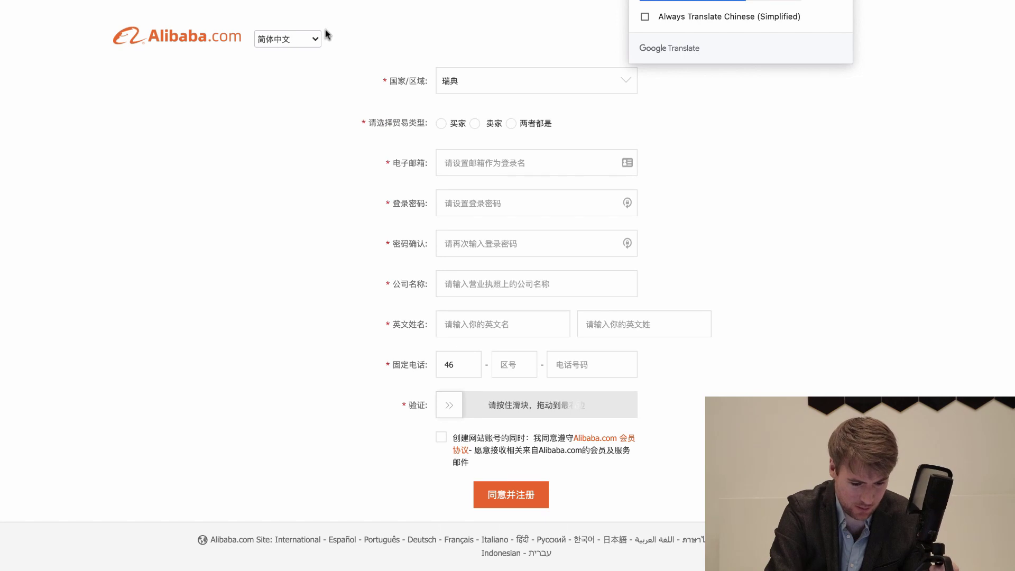
click(285, 39)
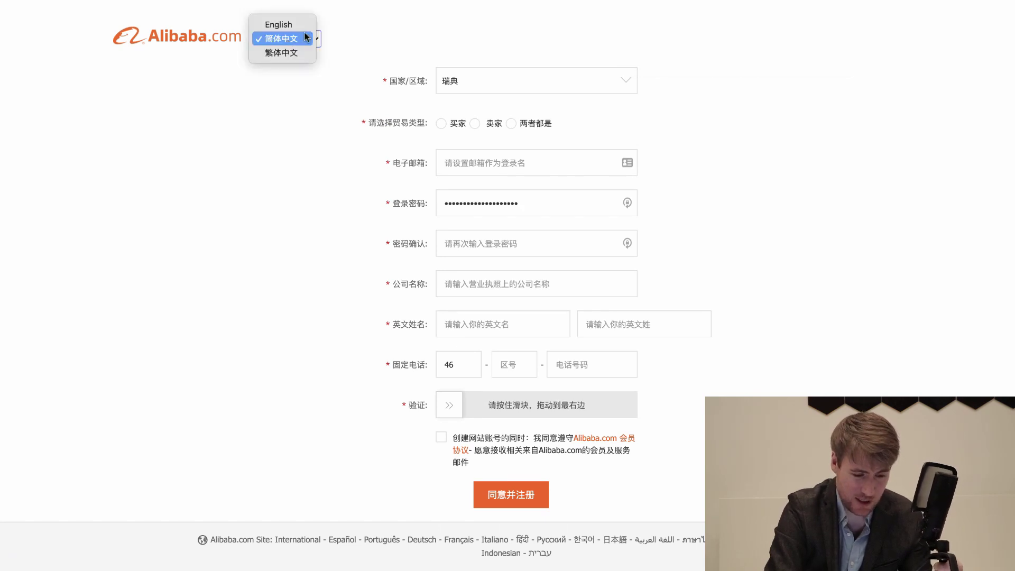
click(305, 37)
click(309, 37)
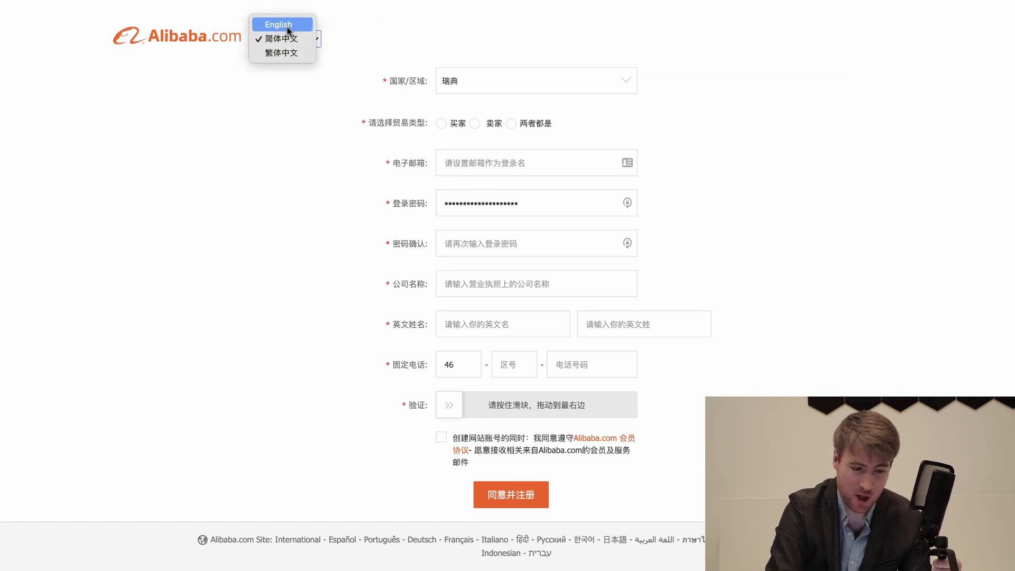
click(288, 26)
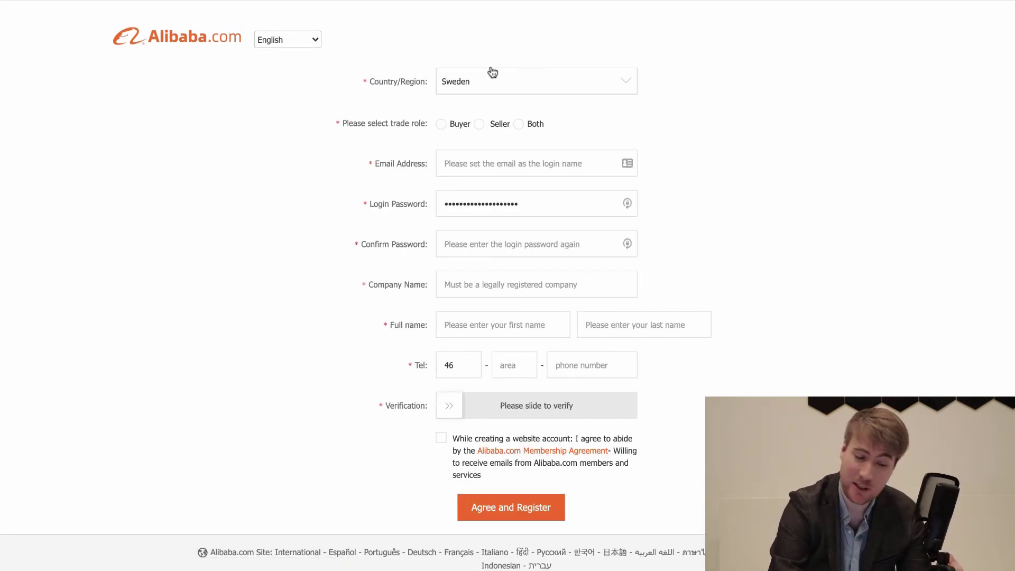
- Check the country options, choose Buyer as the trade role, and look over the remaining registration fields
click(557, 81)
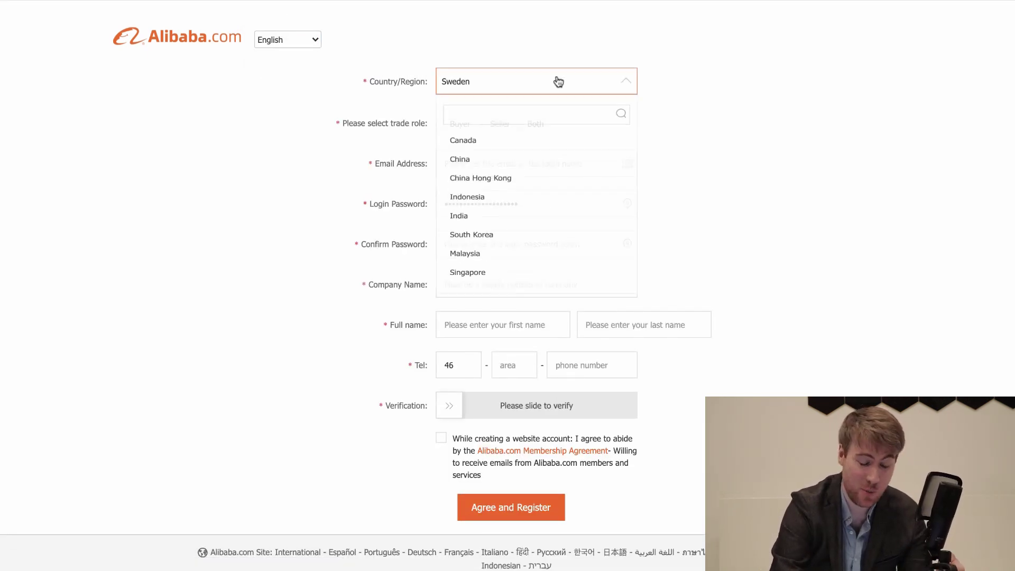
click(805, 106)
scroll(733, 118, down, 1)
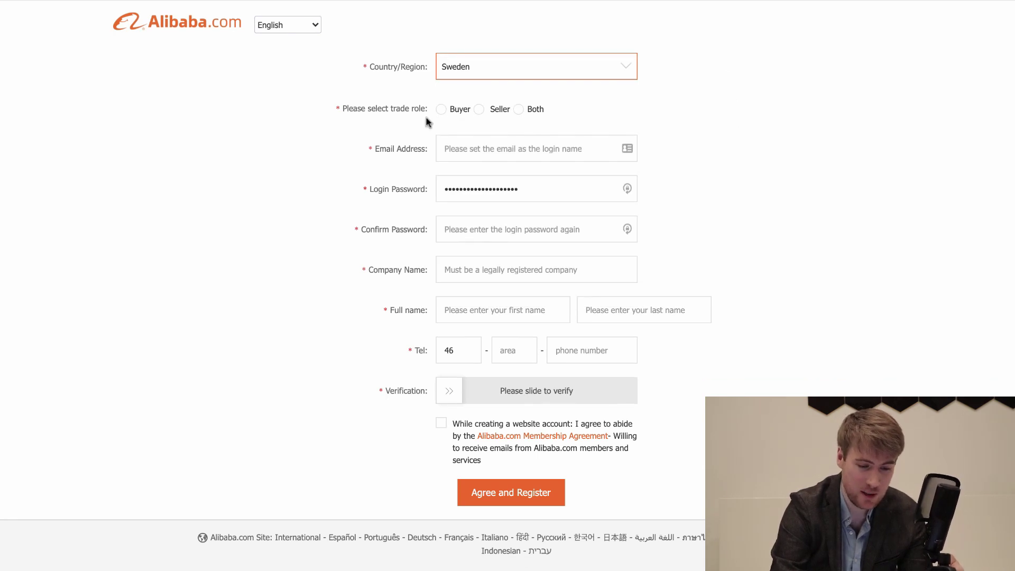
scroll(426, 123, down, 1)
click(441, 90)
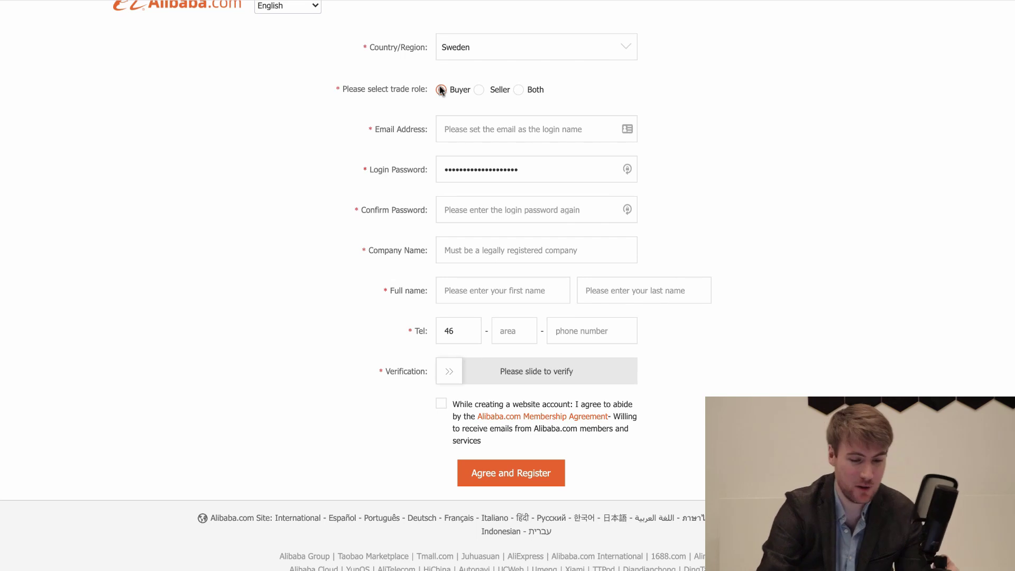
scroll(461, 109, down, 1)
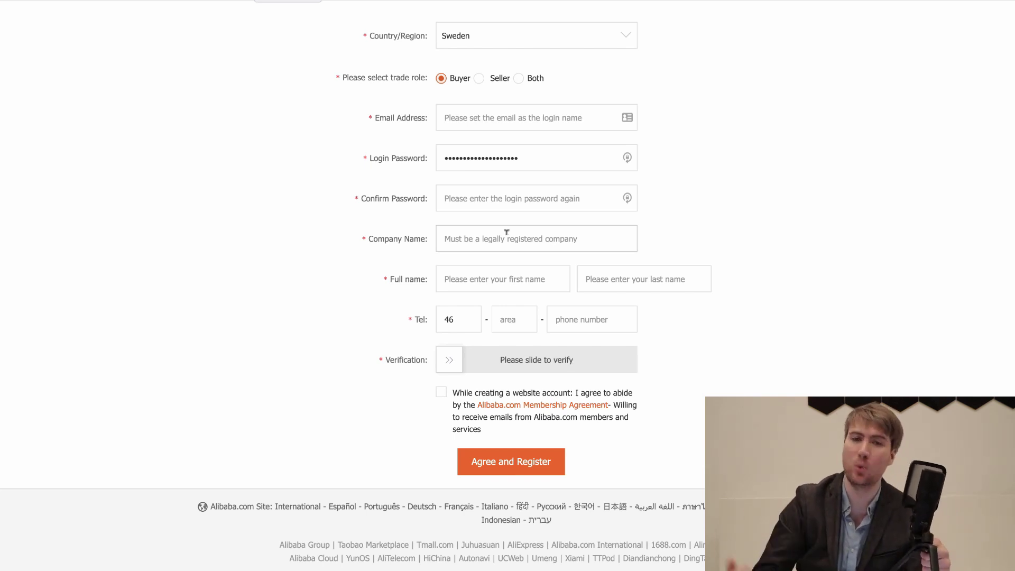
scroll(741, 236, down, 2)
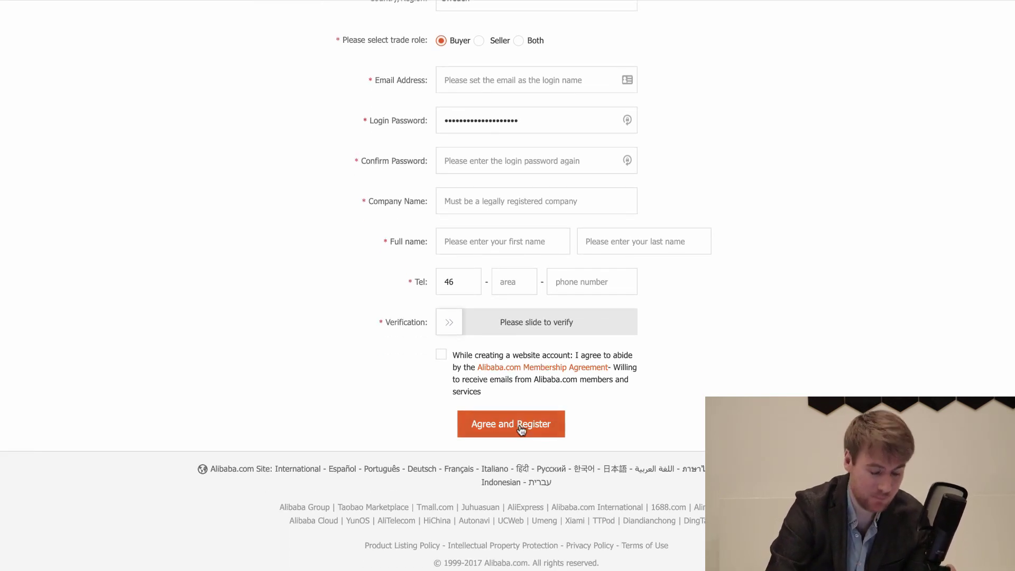
scroll(842, 223, up, 4)
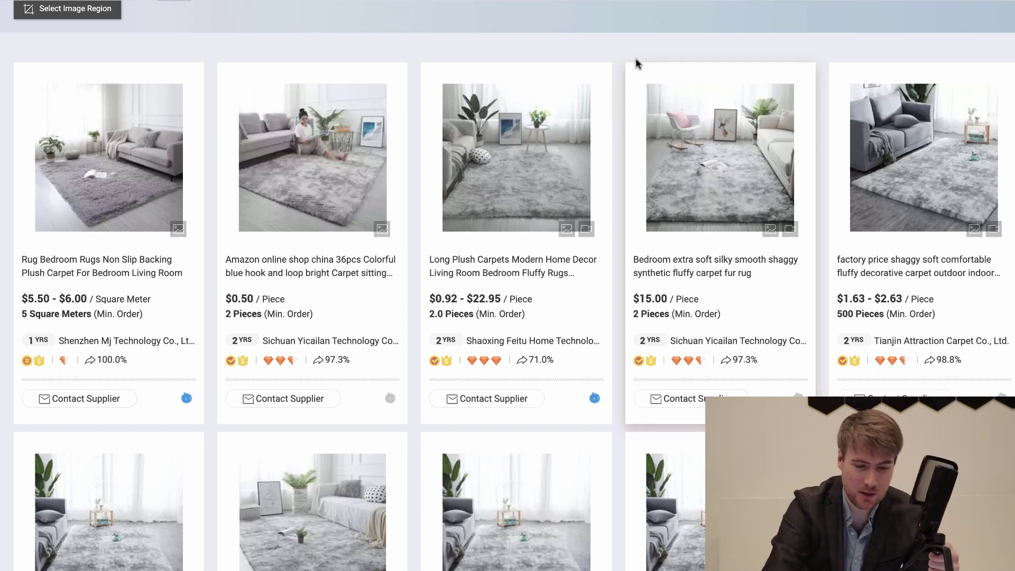
- Look over the rug image search results and open the $15.00 shaggy synthetic fluffy carpet fur rug listing
scroll(618, 87, down, 1)
scroll(618, 87, up, 5)
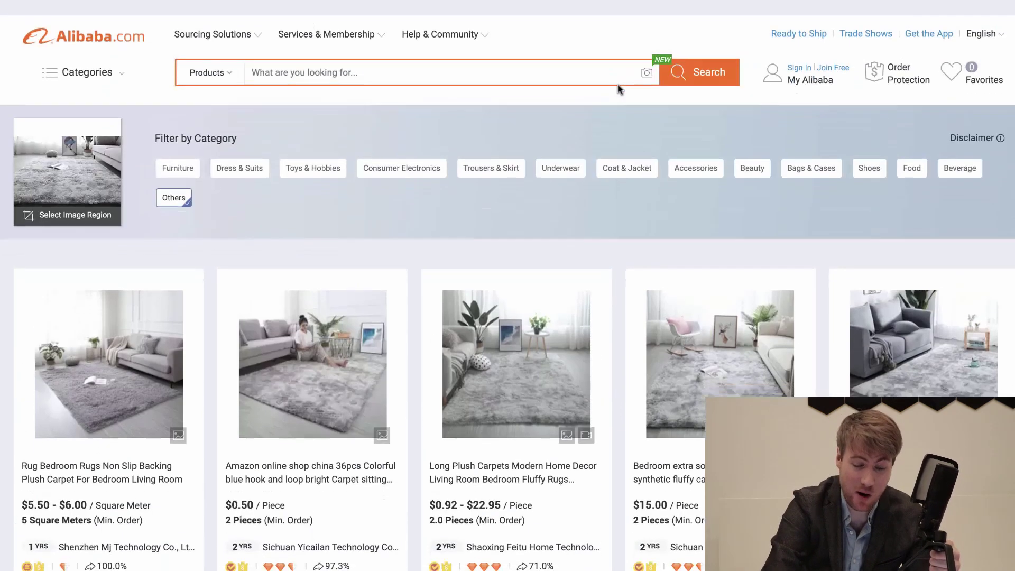
scroll(616, 207, down, 1)
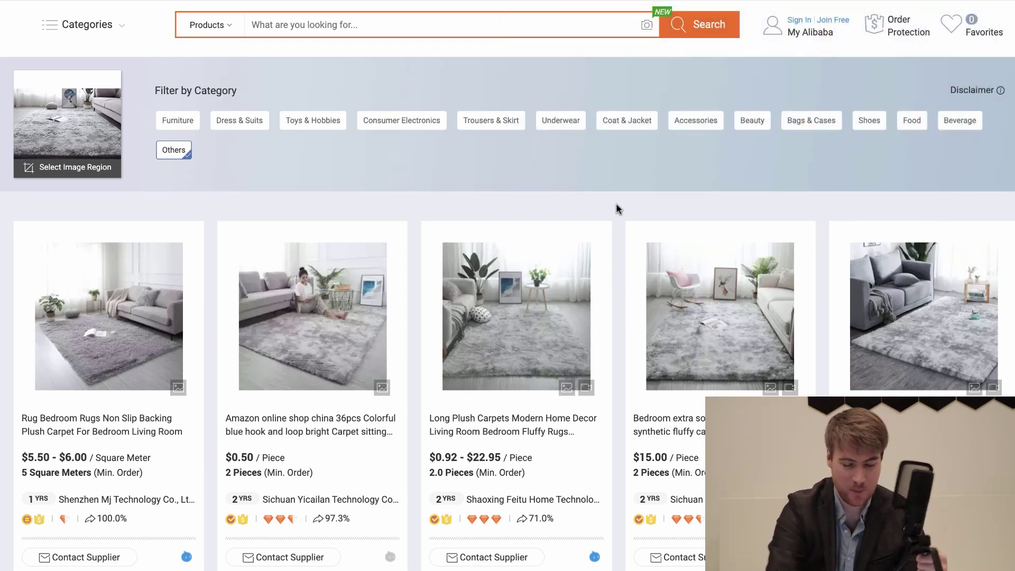
scroll(617, 219, down, 2)
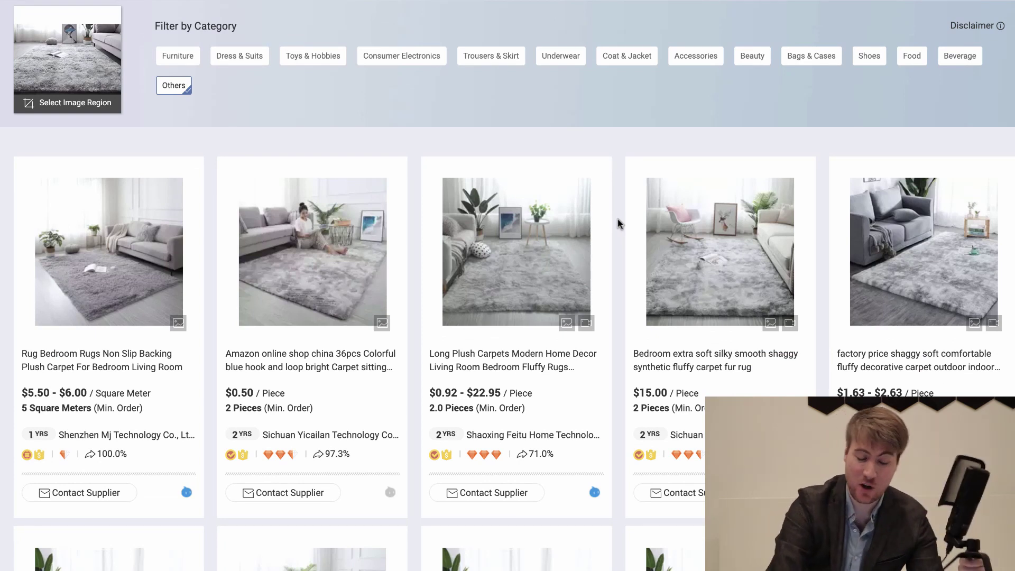
click(727, 269)
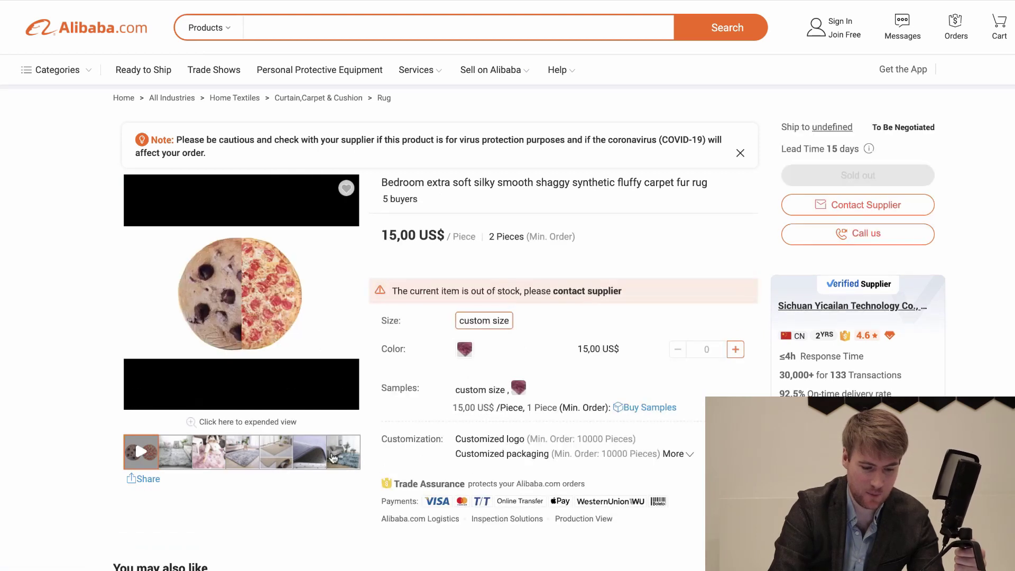
- View the listing's product photos, including the pink rug, the grey living-room rug and the beige rug
click(211, 455)
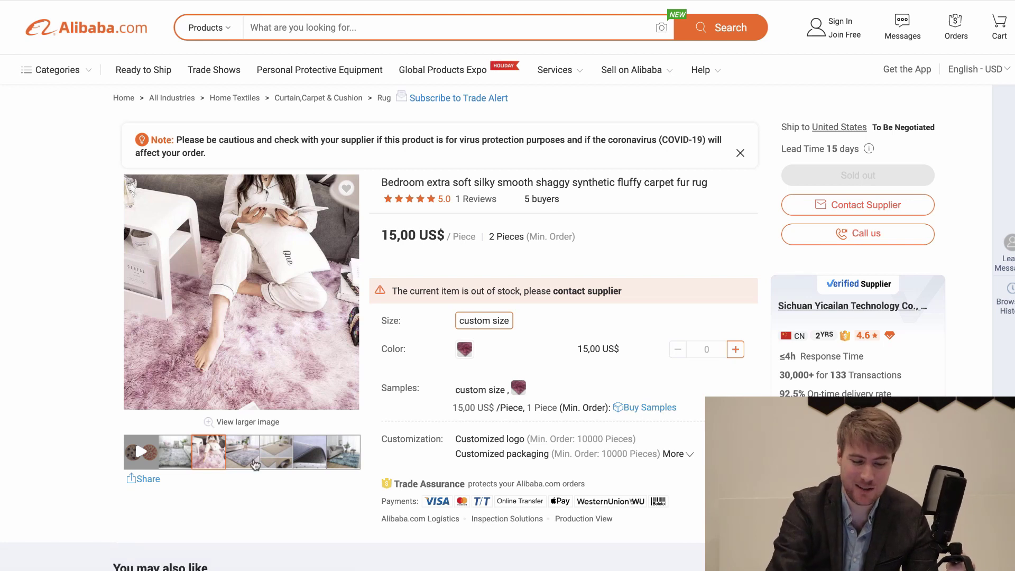
click(254, 459)
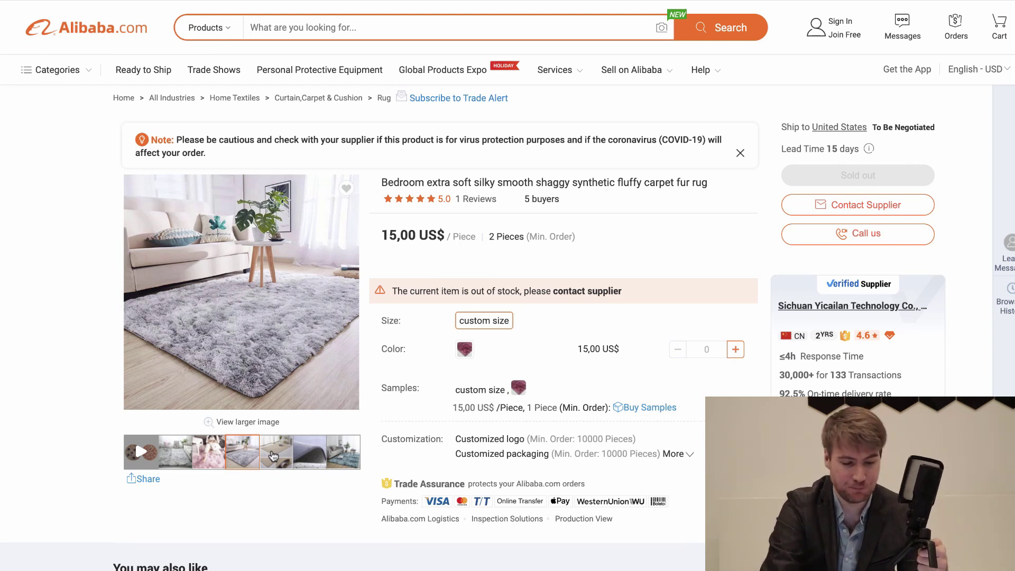
scroll(68, 290, down, 1)
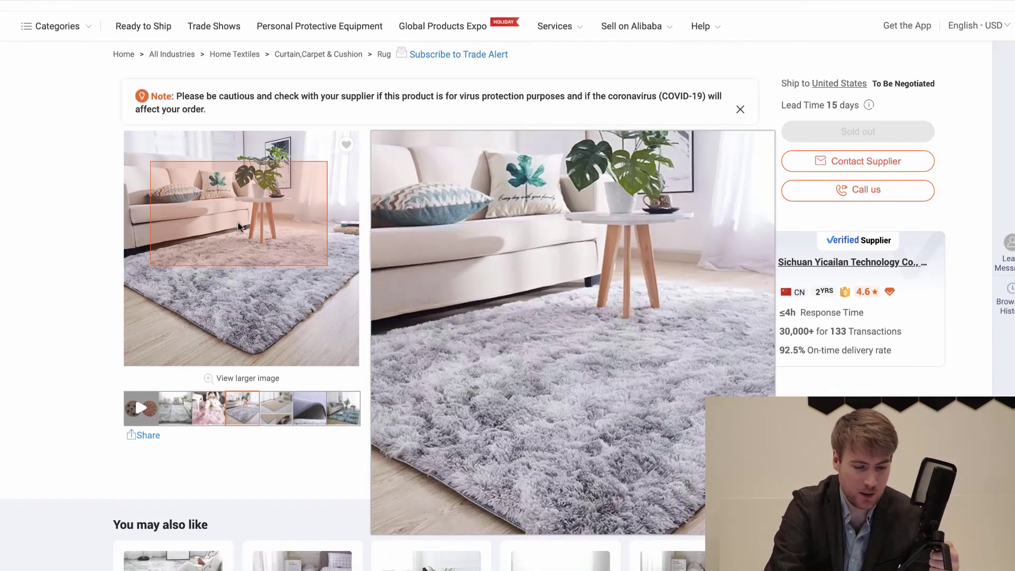
click(268, 414)
scroll(323, 238, up, 1)
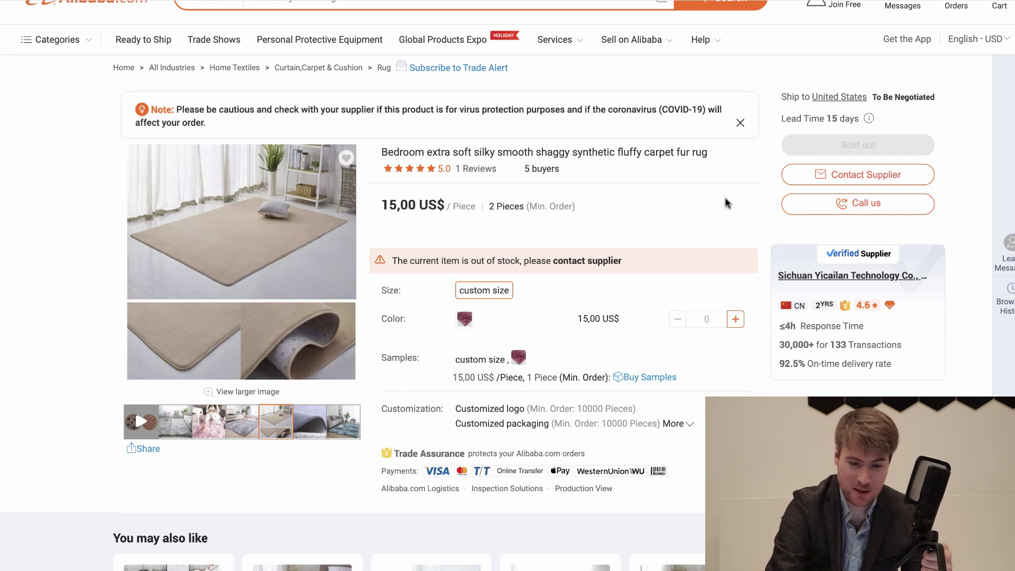
- Try to contact the shaggy fur rug's supplier and dismiss the sign-in dialog
click(846, 174)
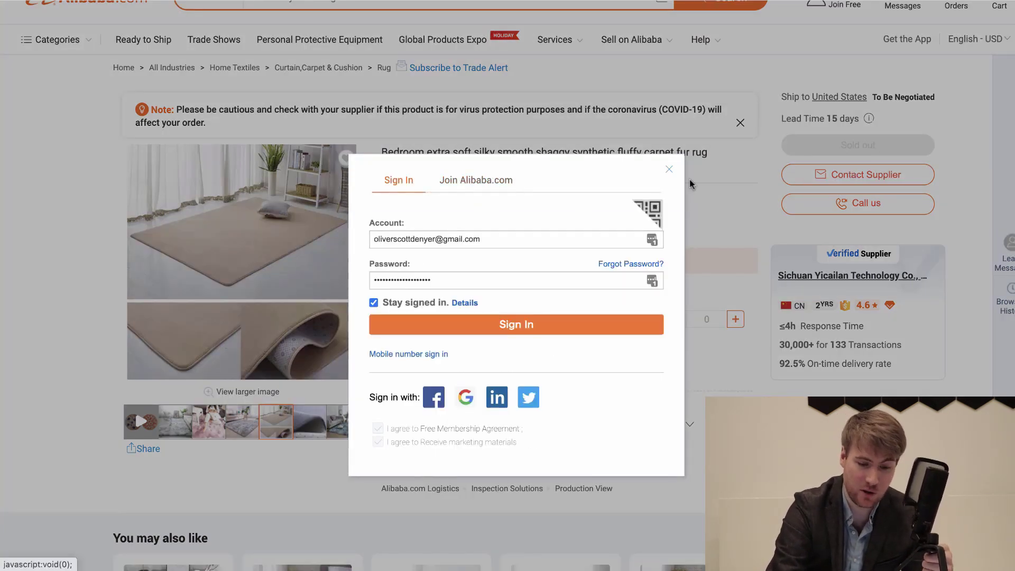
click(669, 169)
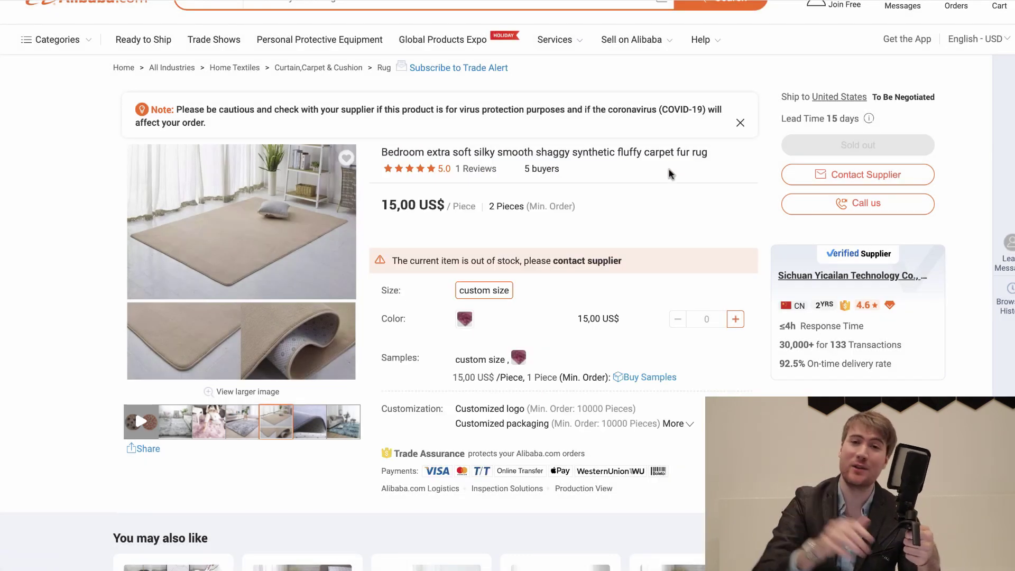